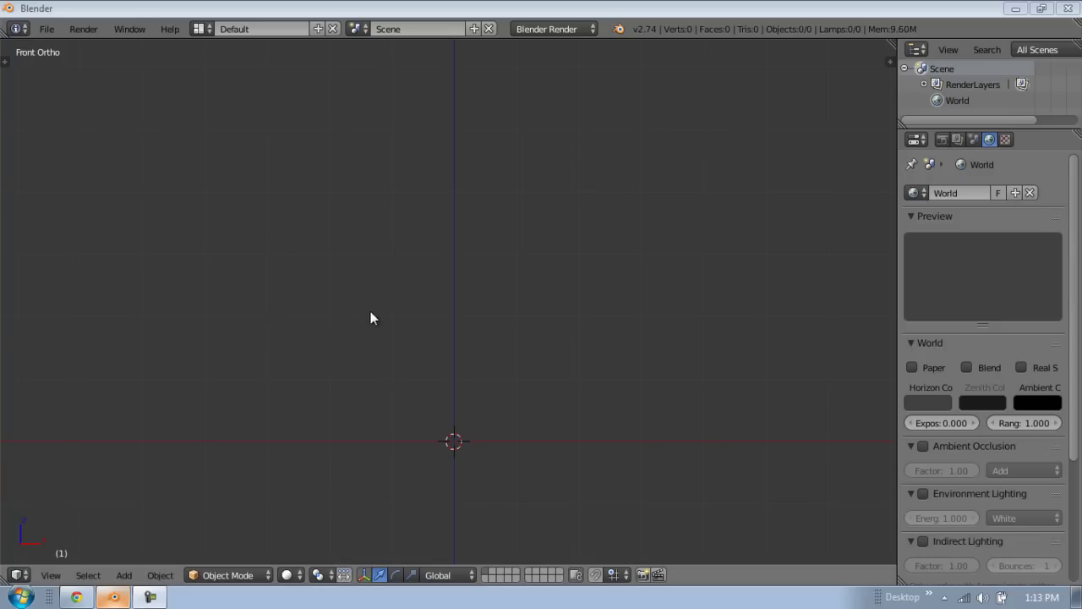
pyautogui.moveTo(440, 410)
pyautogui.mouseDown(button='middle')
pyautogui.moveTo(440, 384)
pyautogui.moveTo(453, 424)
pyautogui.mouseUp(button='middle')
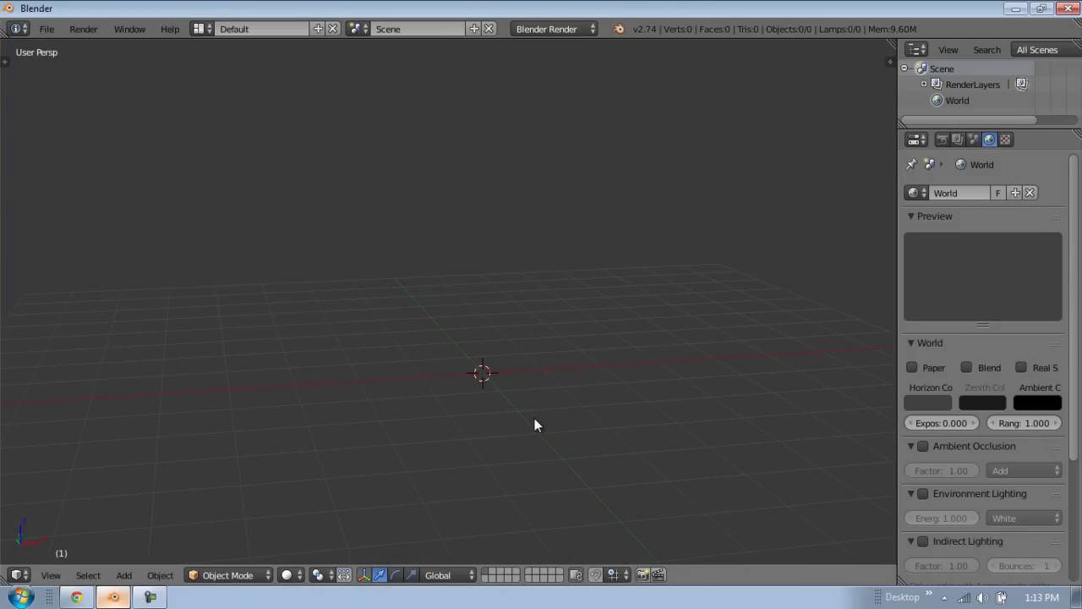
pyautogui.press('KP_1')
pyautogui.keyDown('shift'); pyautogui.moveTo(528, 411); pyautogui.dragTo(490, 416, button='middle'); pyautogui.keyUp('shift')
pyautogui.moveTo(423, 387); pyautogui.dragTo(483, 393, button='middle')
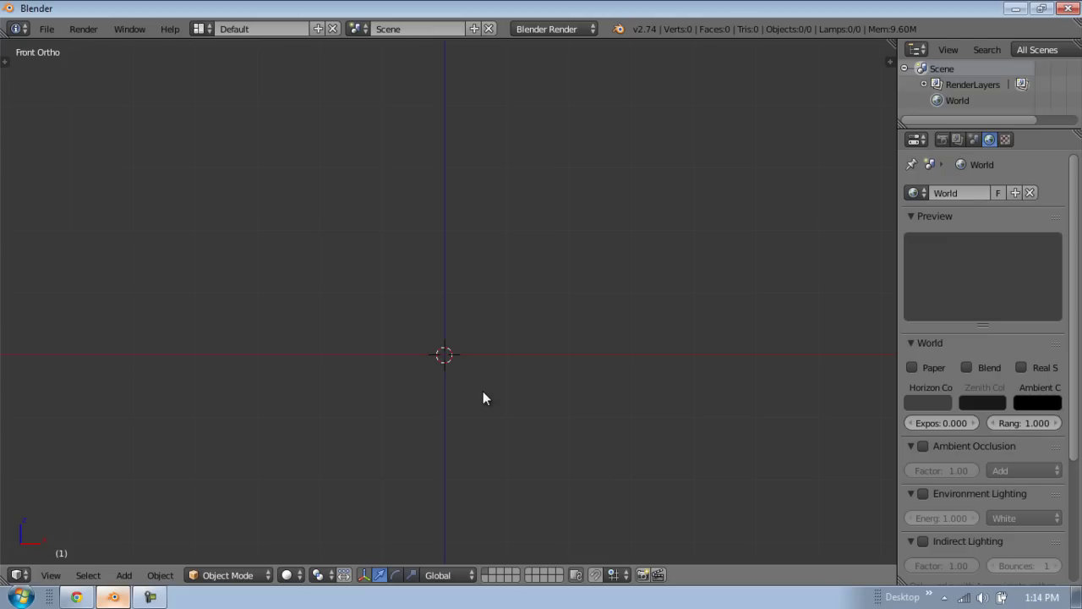
pyautogui.keyDown('shift'); pyautogui.moveTo(483, 397); pyautogui.dragTo(462, 381, button='middle'); pyautogui.keyUp('shift')
pyautogui.press('KP_1')
pyautogui.scroll(1, 483, 327)
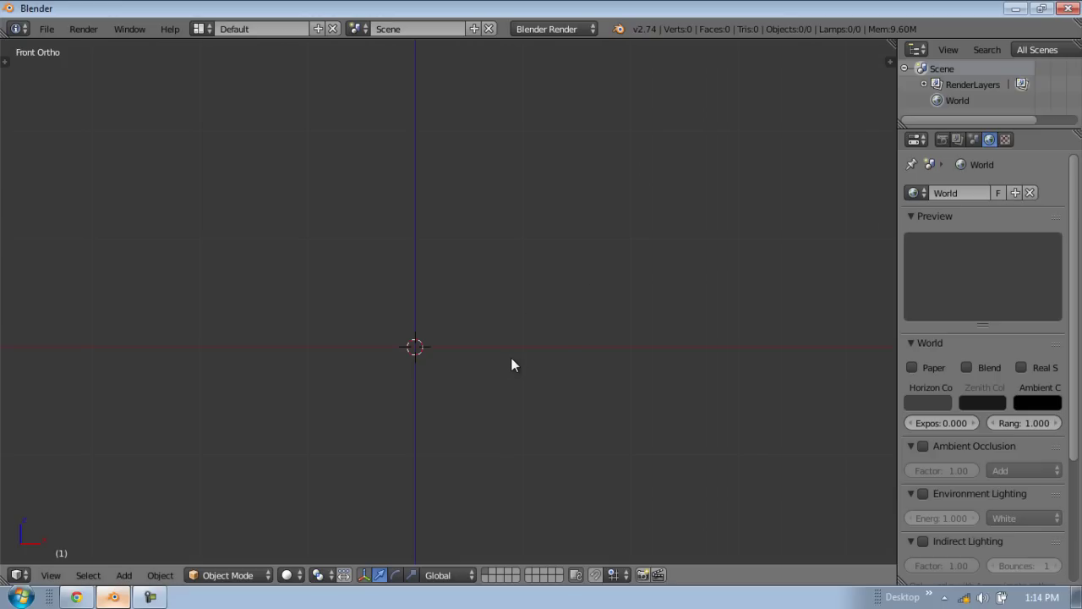
# Step: Add a plane mesh at the 3D cursor and rotate it 90 degrees about X so it stands upright
pyautogui.hotkey('shift', 'a')
pyautogui.moveTo(554, 191)
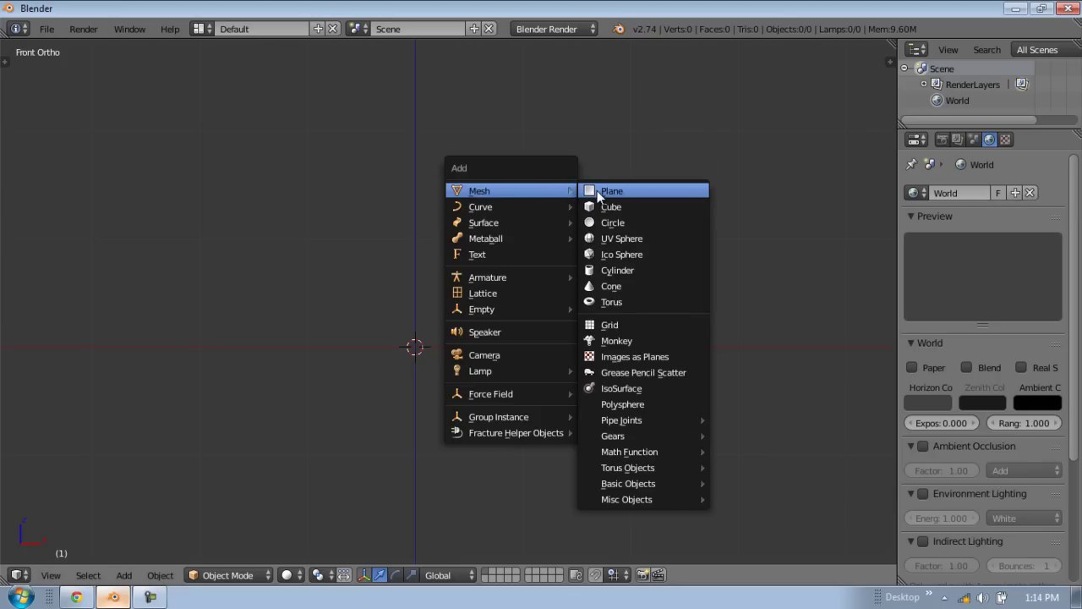
pyautogui.click(597, 190)
pyautogui.press('r')
pyautogui.press('x')
pyautogui.press('9')
pyautogui.press('0')
pyautogui.press('Return')
pyautogui.keyDown('shift'); pyautogui.moveTo(456, 341); pyautogui.dragTo(458, 298, button='middle'); pyautogui.keyUp('shift')
pyautogui.scroll(2, 458, 298)
# Step: Cut the plane vertically through its exact centre with one edge loop in Edit Mode
pyautogui.press('Tab')
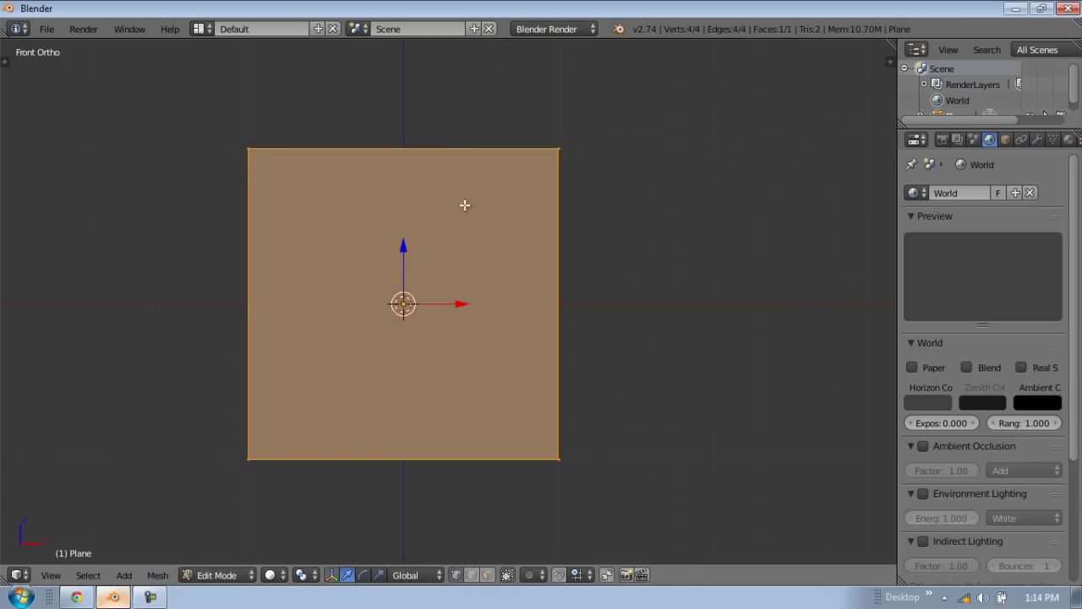
pyautogui.press('a')
pyautogui.hotkey('ctrl', 'r')
pyautogui.click(408, 151)
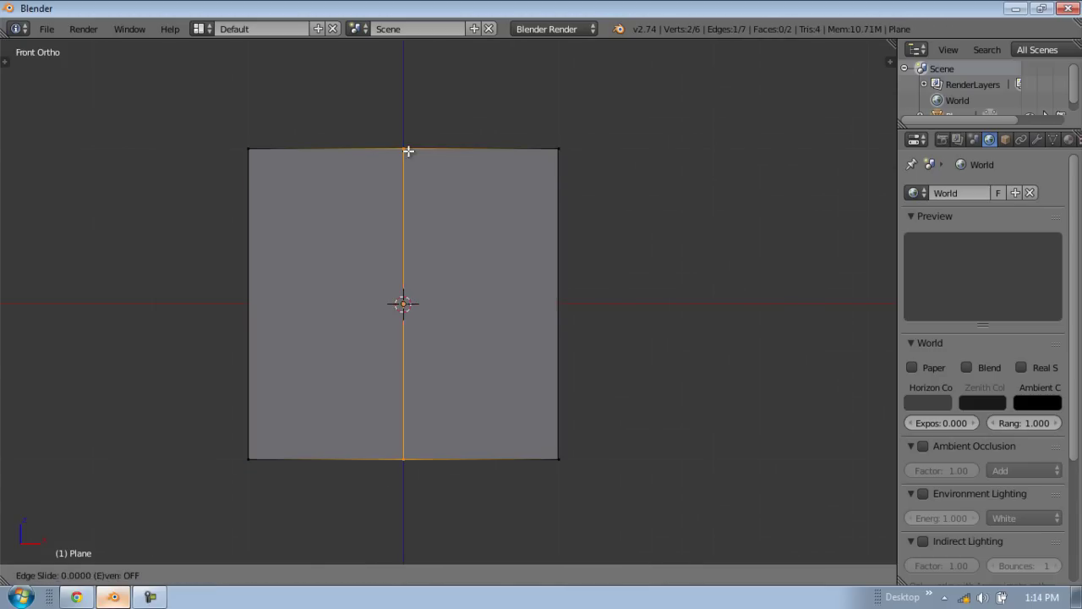
pyautogui.rightClick(236, 209)
# Step: Delete the outer vertices on the negative-X side so only the other half of the plane remains
pyautogui.press('a')
pyautogui.press('b')
pyautogui.moveTo(234, 102); pyautogui.dragTo(301, 476)
pyautogui.press('x')
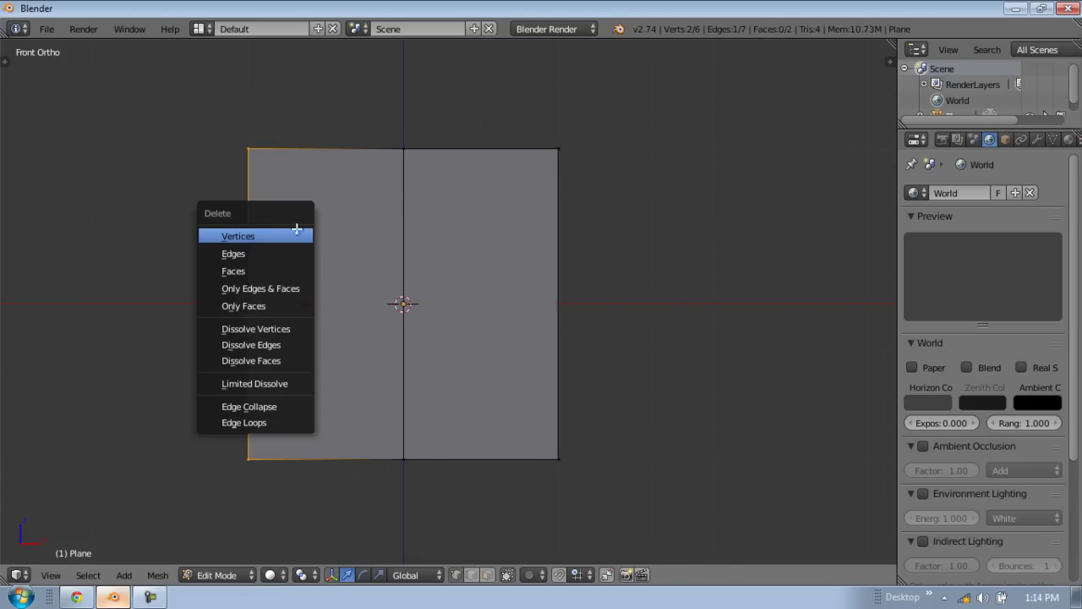
pyautogui.click(297, 228)
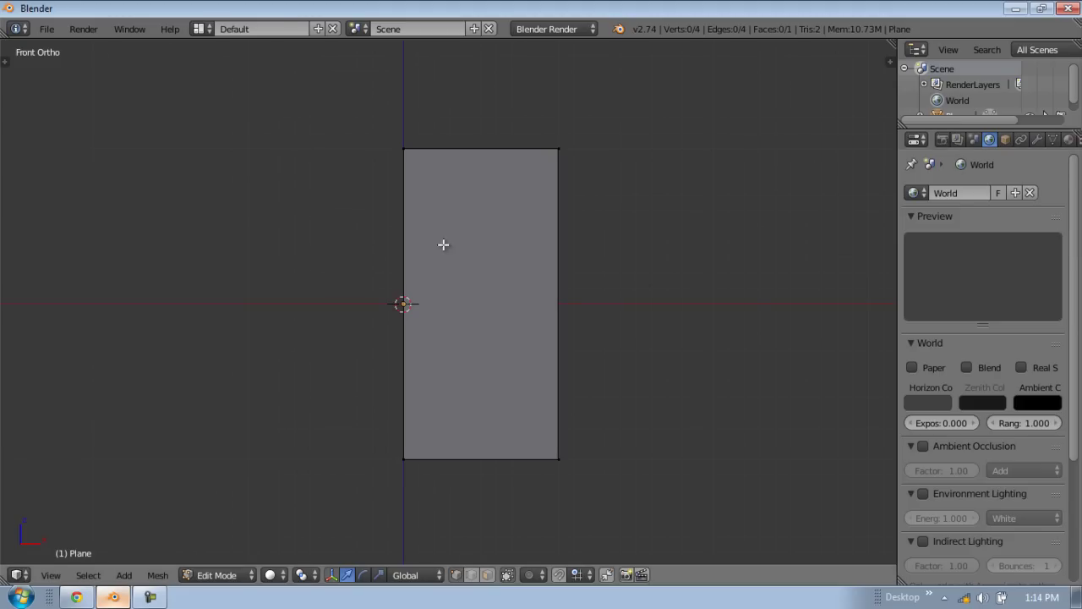
# Step: Add a Mirror modifier on the X axis to the half plane
pyautogui.click(1038, 139)
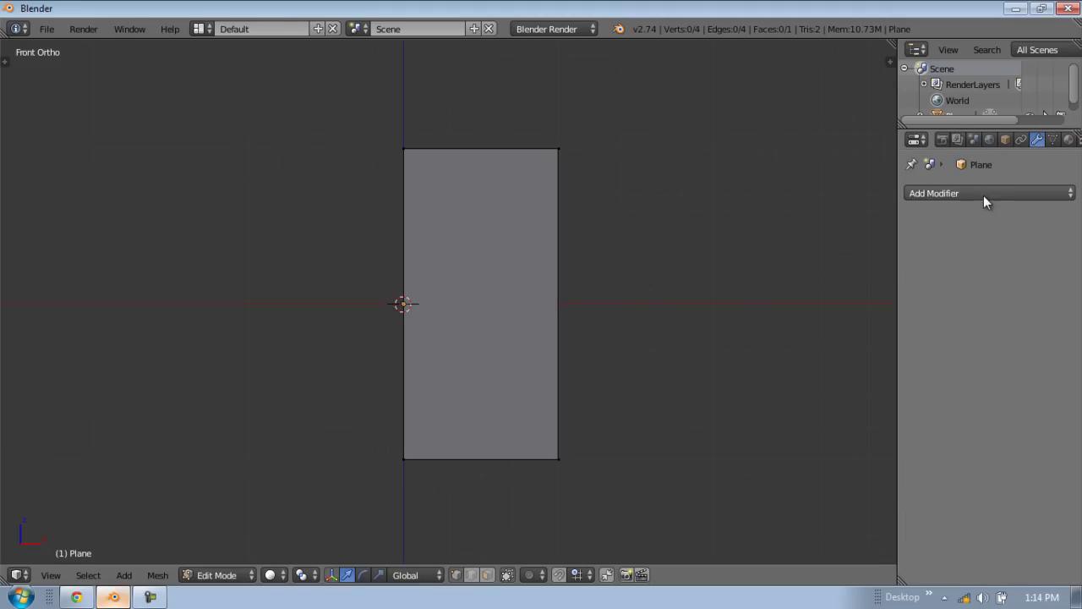
pyautogui.click(984, 195)
pyautogui.click(833, 352)
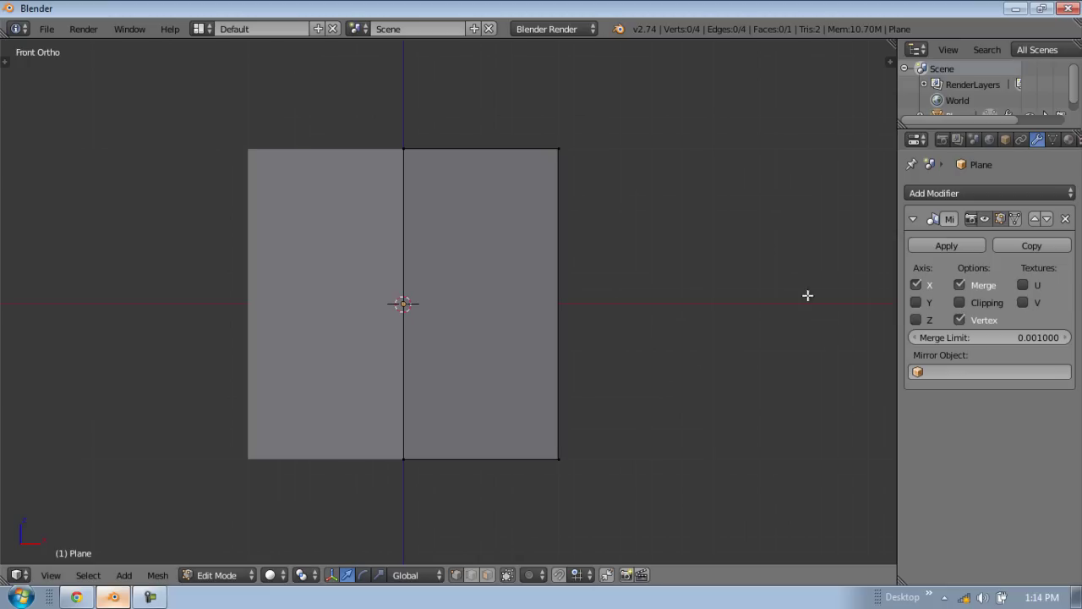
# Step: Add a vertical loop cut close to the centre line and move the outer vertical edge outward along X
pyautogui.hotkey('ctrl', 'r')
pyautogui.click(474, 159)
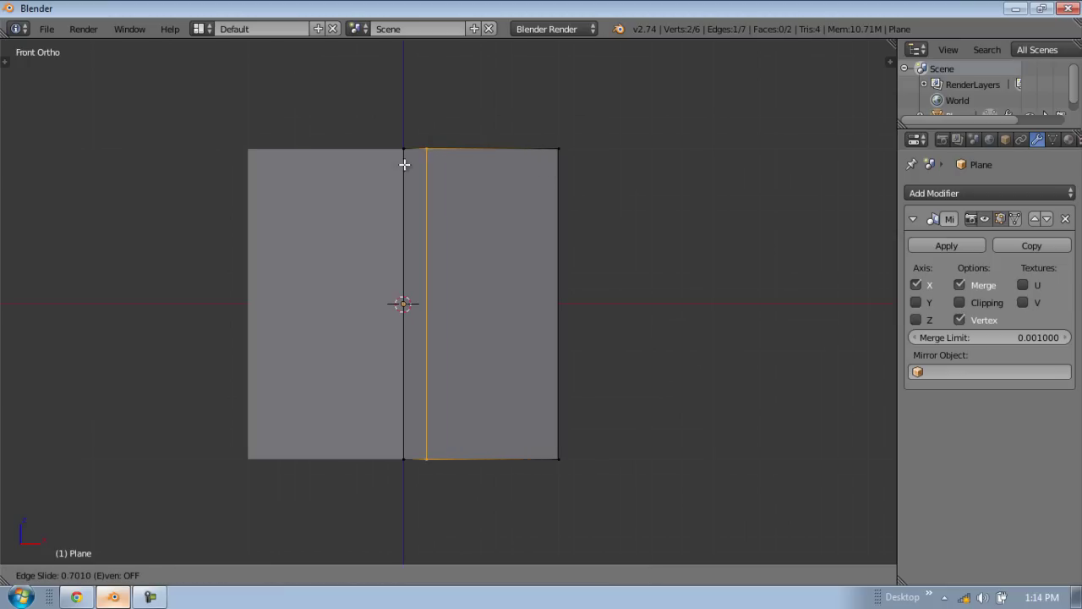
pyautogui.click(415, 165)
pyautogui.rightClick(544, 179)
pyautogui.moveTo(618, 305); pyautogui.dragTo(676, 309)
# Step: Apply the Mirror modifier in Object Mode and return to editing the full mesh with nothing selected
pyautogui.press('Tab')
pyautogui.click(959, 248)
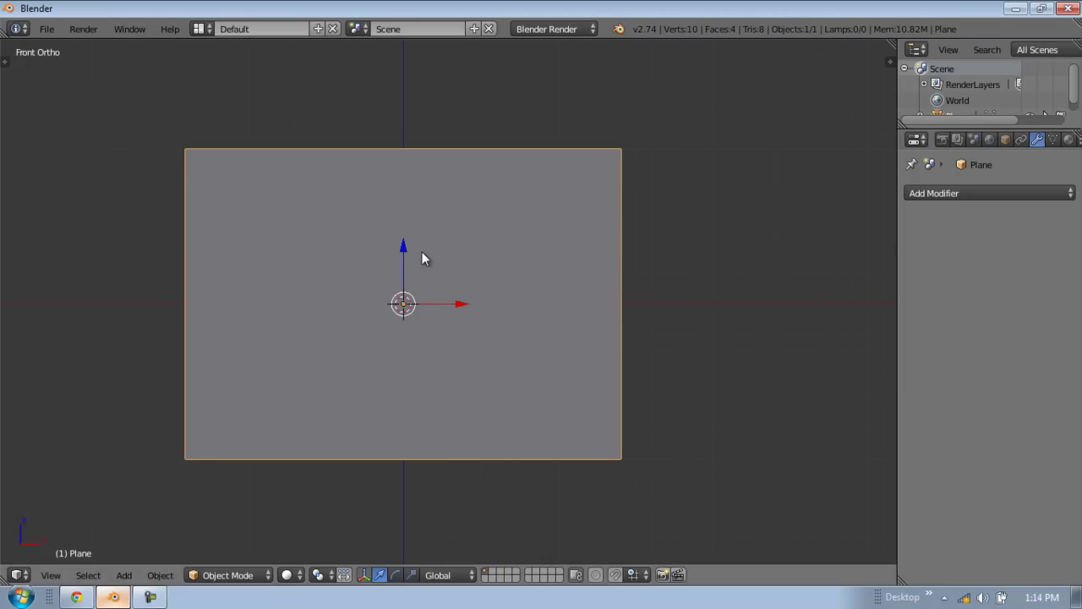
pyautogui.press('Tab')
pyautogui.press('a')
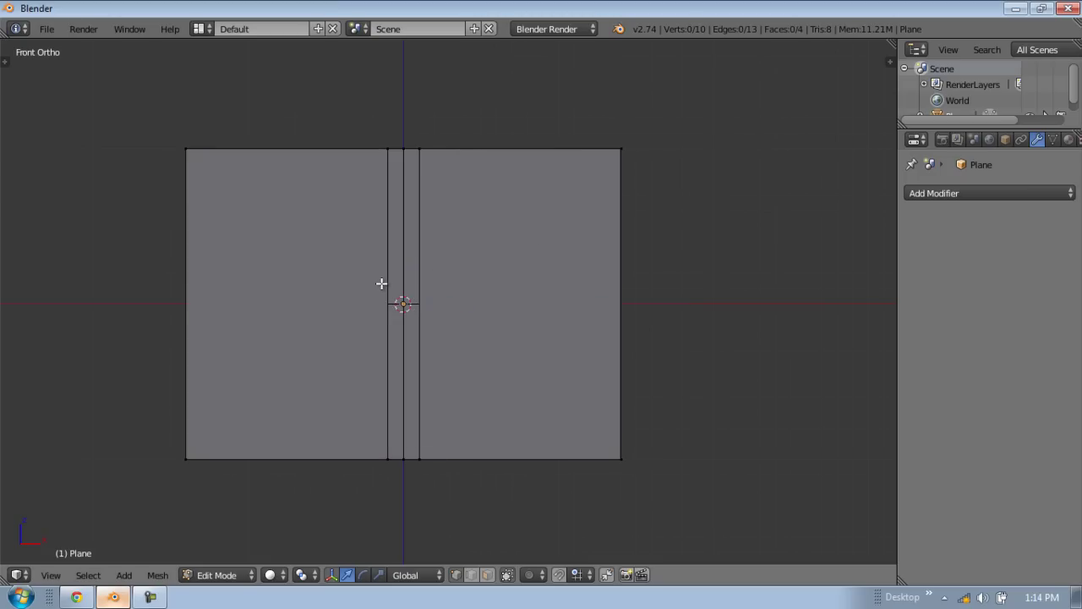
# Step: Turn on the wire display for the plane in Object Mode
pyautogui.press('Tab')
pyautogui.press('t')
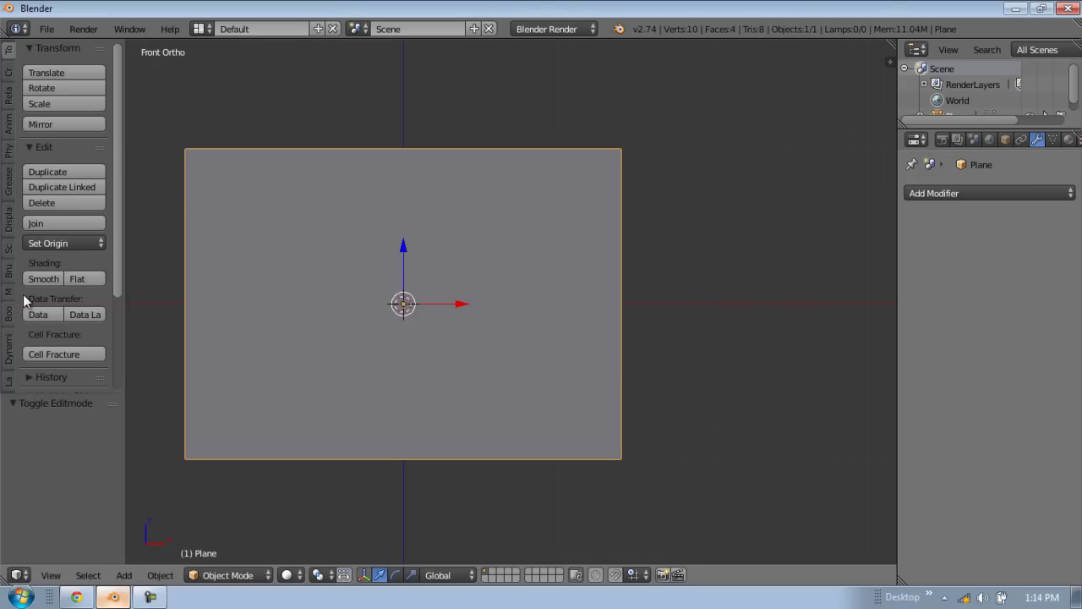
pyautogui.click(10, 224)
pyautogui.click(48, 88)
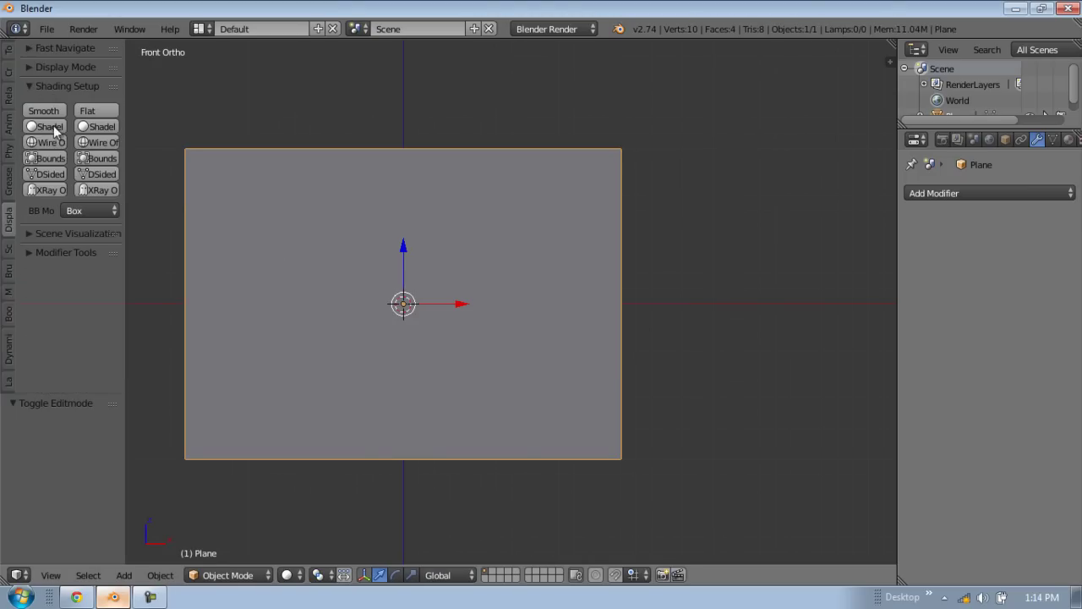
pyautogui.click(43, 142)
pyautogui.press('t')
# Step: Add eight evenly spaced horizontal loop cuts across the plane
pyautogui.press('Tab')
pyautogui.hotkey('ctrl', 'r')
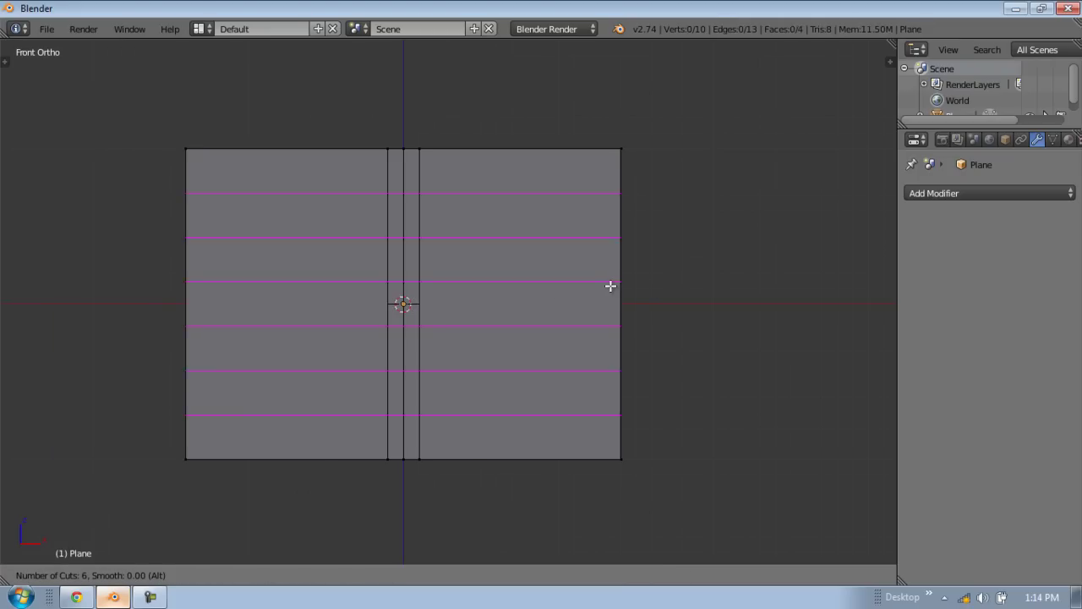
pyautogui.click(611, 285)
pyautogui.rightClick(611, 285)
# Step: Add five evenly spaced vertical loop cuts to each of the two wide sections beside the centre strips
pyautogui.hotkey('ctrl', 'r')
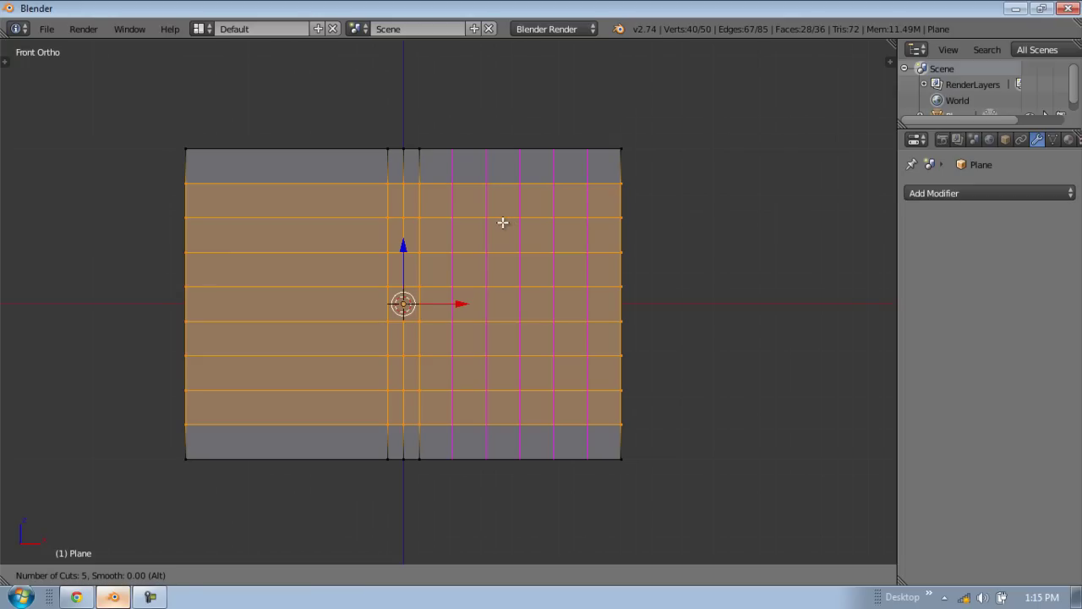
pyautogui.click(502, 223)
pyautogui.rightClick(329, 227)
pyautogui.hotkey('ctrl', 'r')
pyautogui.click(322, 227)
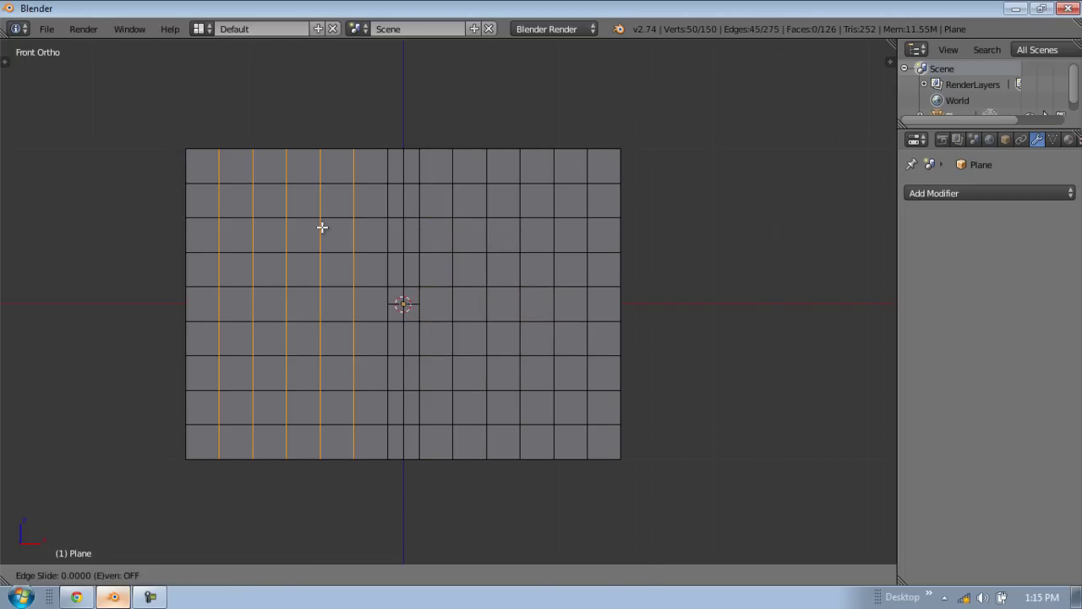
pyautogui.rightClick(322, 227)
# Step: Add a new particle system to the plane in Object Mode and set its type to Hair
pyautogui.press('Tab')
pyautogui.scroll(2, 602, 270)
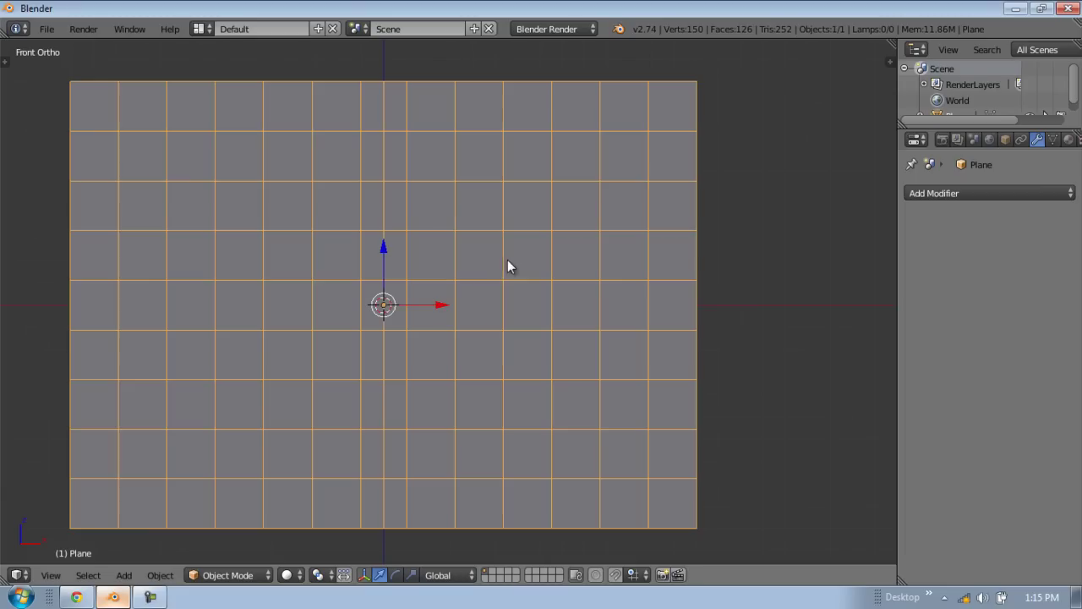
pyautogui.scroll(-2, 1057, 149)
pyautogui.moveTo(984, 142); pyautogui.dragTo(986, 142, button='middle')
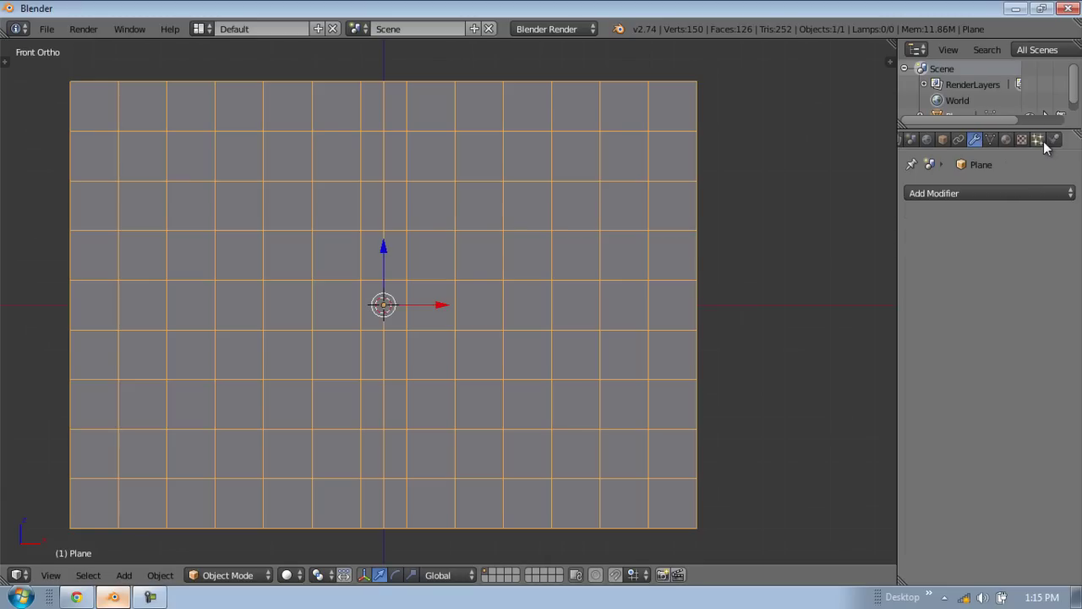
pyautogui.click(1044, 142)
pyautogui.keyDown('shift'); pyautogui.moveTo(363, 496); pyautogui.dragTo(367, 471, button='middle'); pyautogui.keyUp('shift')
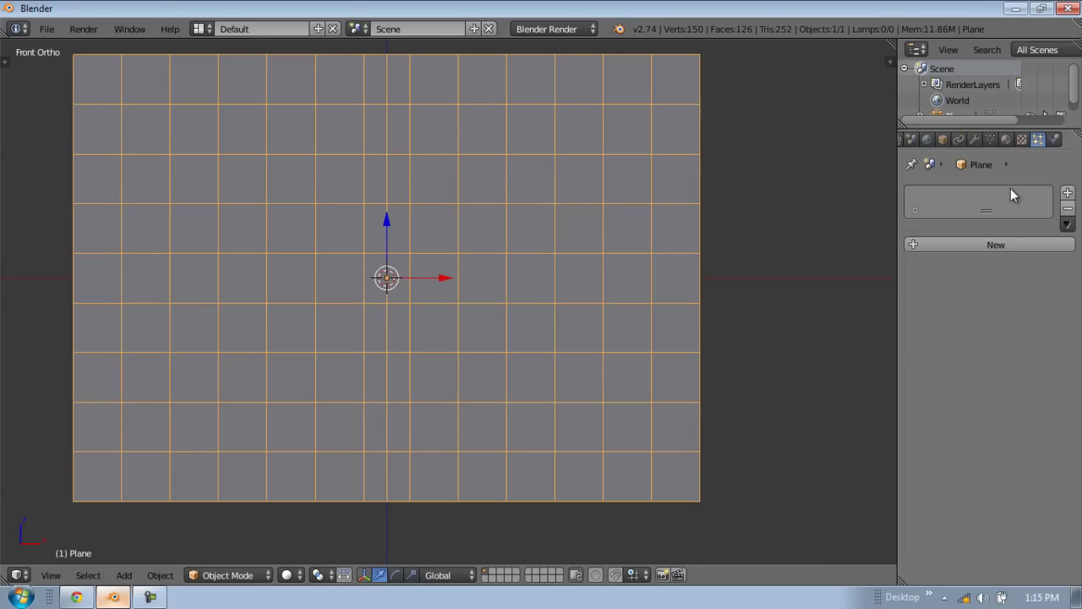
pyautogui.click(1009, 243)
pyautogui.moveTo(421, 313); pyautogui.dragTo(822, 273, button='middle')
pyautogui.click(985, 265)
pyautogui.click(957, 225)
# Step: Apply the plane's object transform and reset its origin
pyautogui.moveTo(683, 286); pyautogui.dragTo(555, 313, button='middle')
pyautogui.hotkey('ctrl', 'a')
pyautogui.click(551, 319)
pyautogui.hotkey('ctrl', 'shift', 'alt', 'c')
pyautogui.click(551, 319)
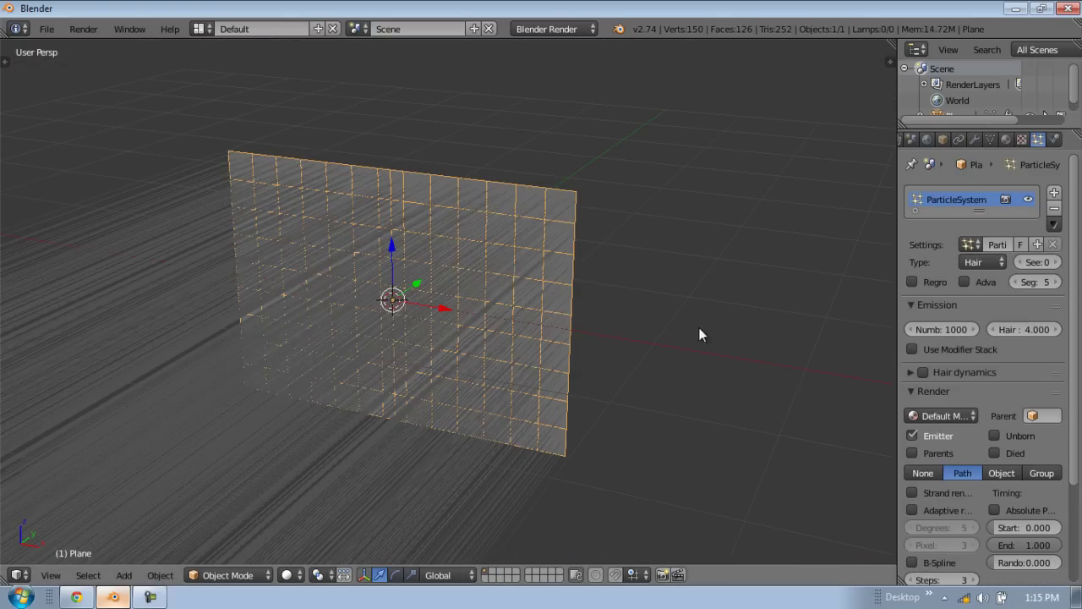
pyautogui.press('KP_1')
pyautogui.moveTo(619, 326); pyautogui.dragTo(483, 273, button='middle')
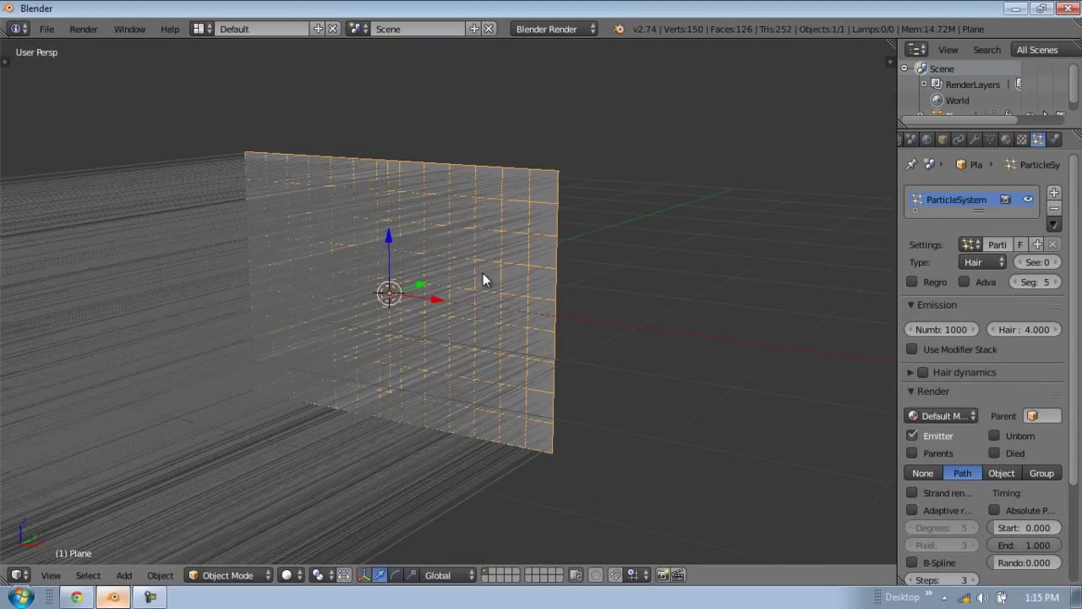
# Step: Create a new material on the plane
pyautogui.click(1007, 139)
pyautogui.click(939, 245)
pyautogui.scroll(-7, 948, 519)
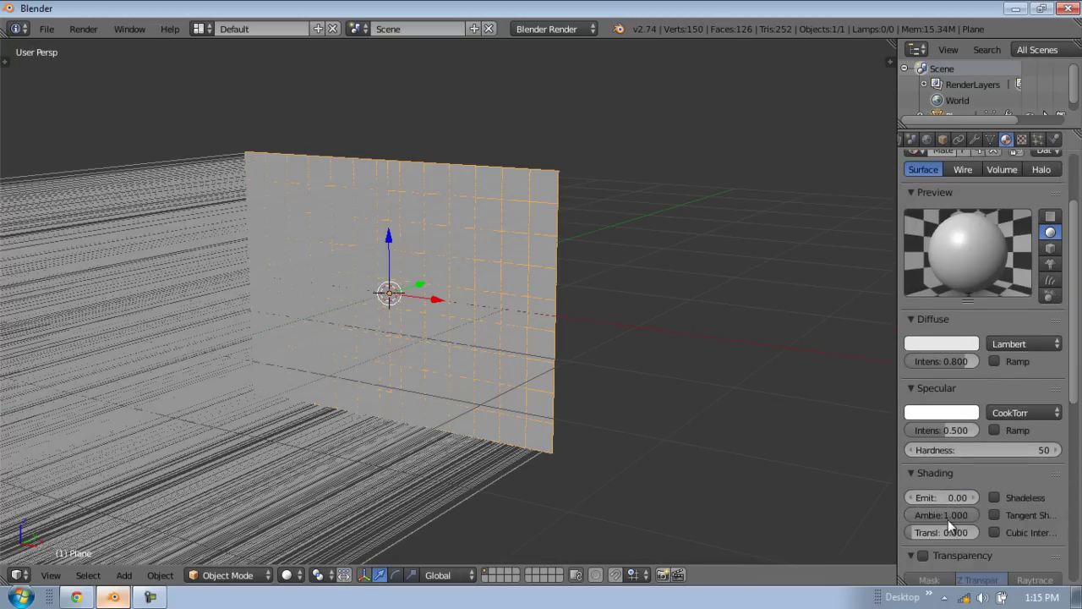
# Step: Set the material's diffuse colour to black
pyautogui.click(939, 218)
pyautogui.click(943, 218)
pyautogui.moveTo(969, 278); pyautogui.dragTo(967, 364)
pyautogui.press('Tab')
pyautogui.press('Tab')
pyautogui.moveTo(499, 324); pyautogui.dragTo(554, 343, button='middle')
pyautogui.press('a')
pyautogui.press('a')
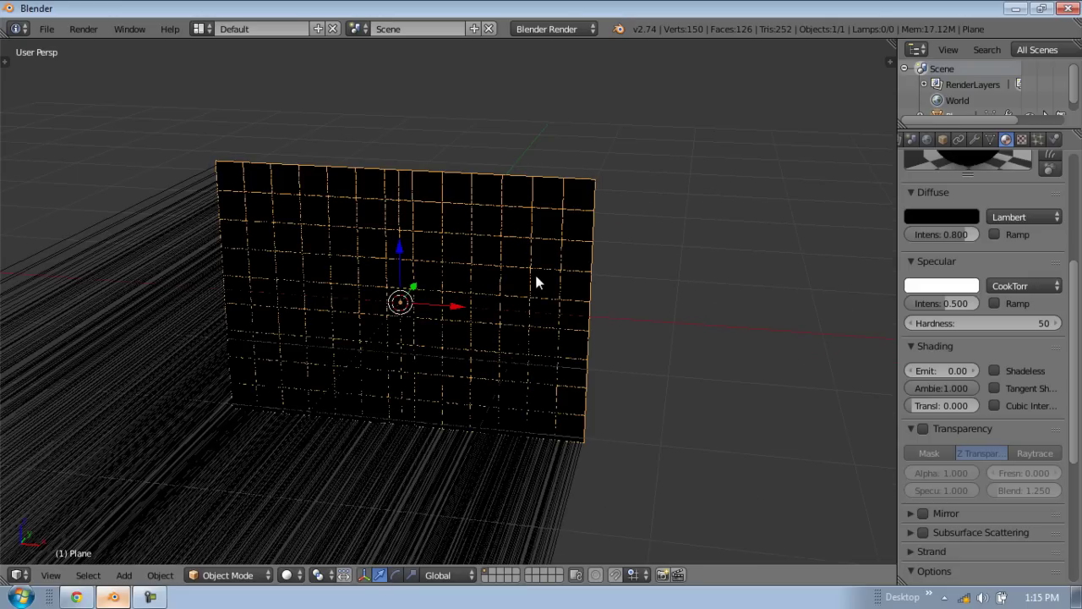
pyautogui.moveTo(873, 214); pyautogui.dragTo(920, 223, button='middle')
# Step: Set the material's diffuse colour to a skin-like pink with RGB 0.593, 0.363, 0.302
pyautogui.scroll(4, 1006, 232)
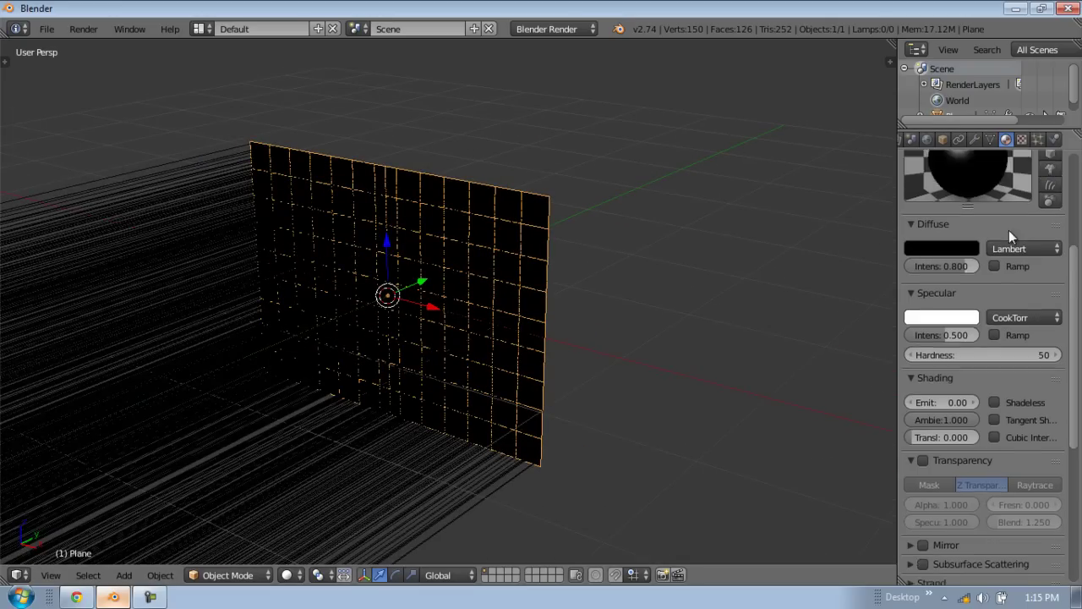
pyautogui.click(951, 346)
pyautogui.moveTo(970, 214); pyautogui.dragTo(905, 211)
pyautogui.click(893, 204)
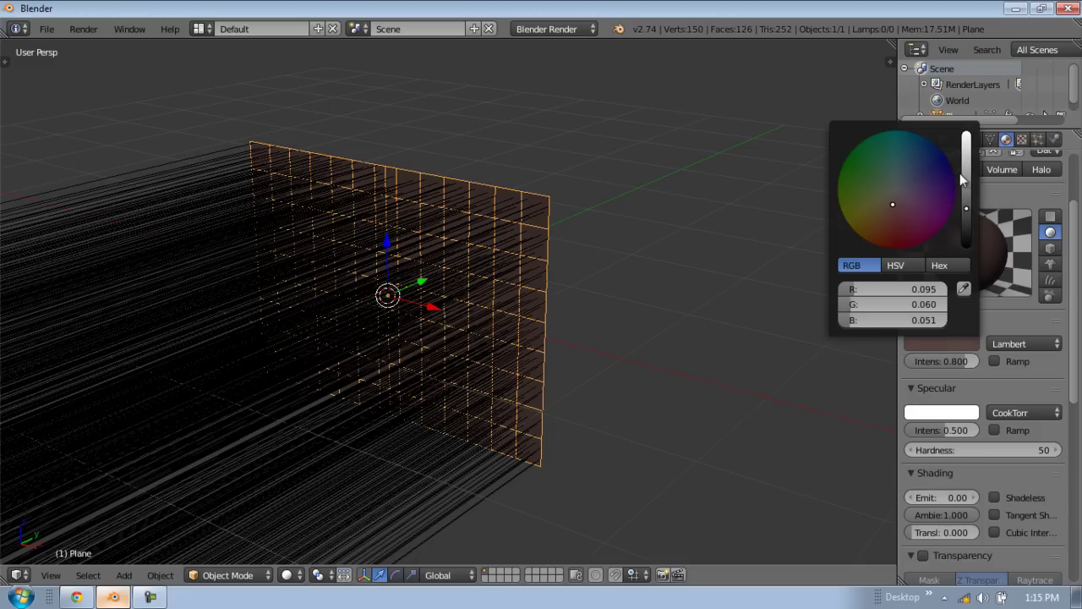
pyautogui.click(966, 174)
pyautogui.click(966, 153)
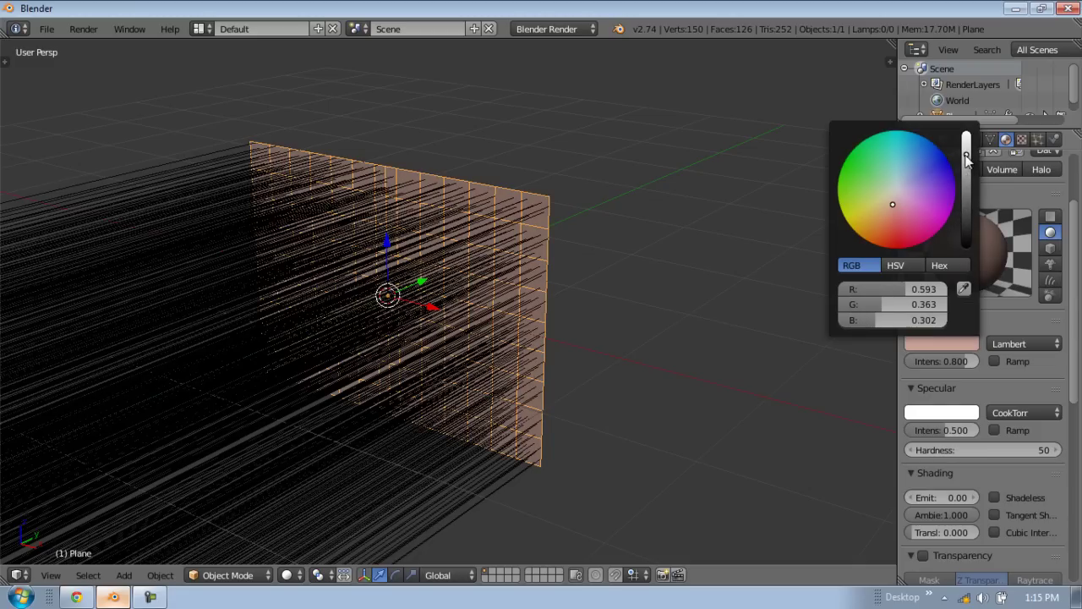
# Step: Add a second material slot with a new material and set its diffuse colour to near black, RGB 0.012
pyautogui.scroll(2, 1057, 233)
pyautogui.scroll(2, 1055, 238)
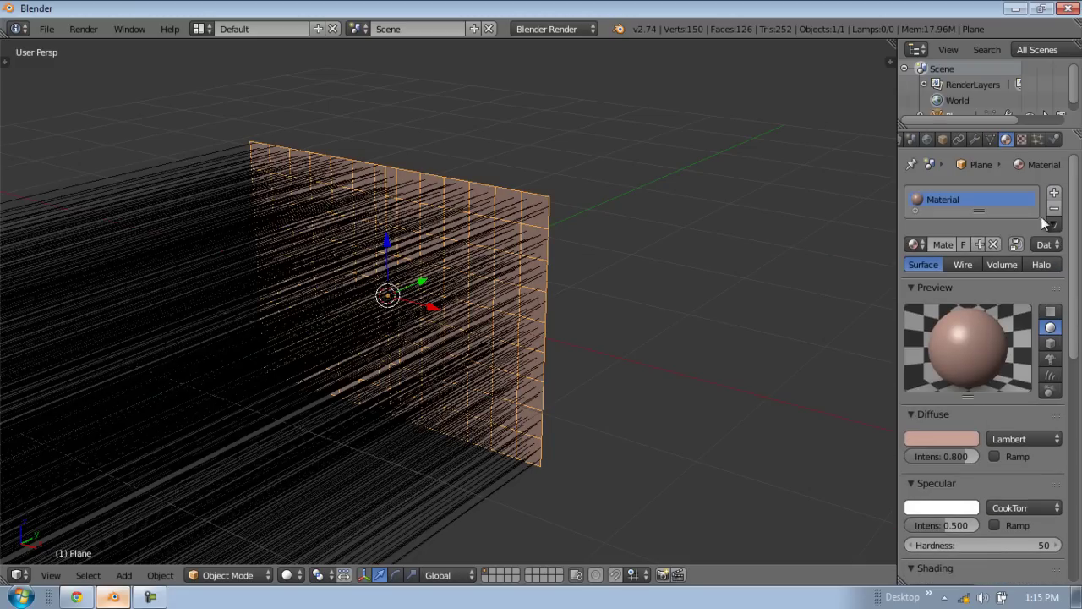
pyautogui.click(1054, 192)
pyautogui.click(961, 250)
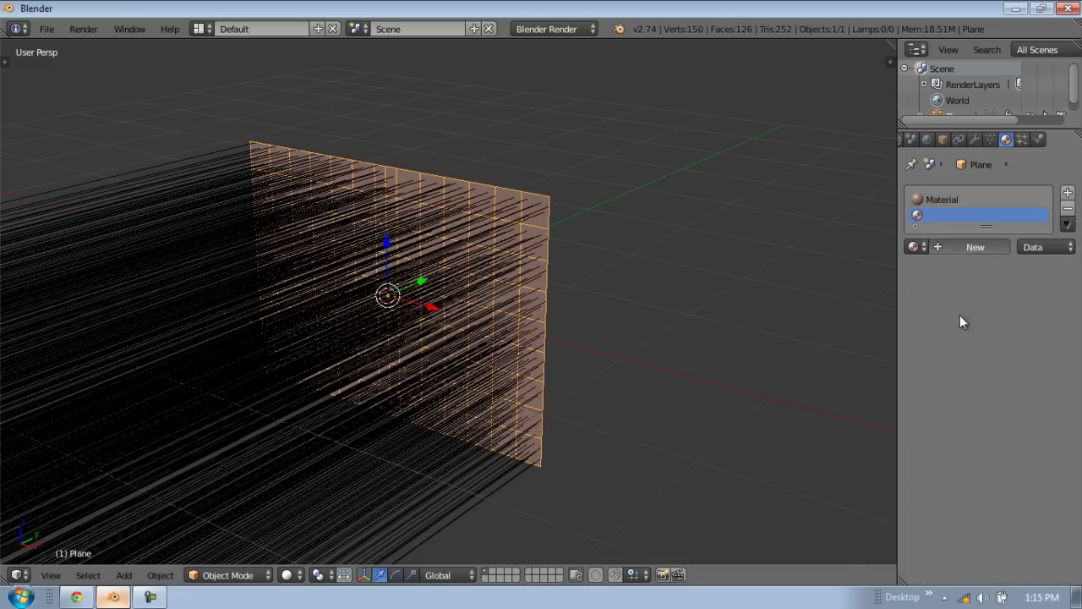
pyautogui.click(937, 441)
pyautogui.click(967, 342)
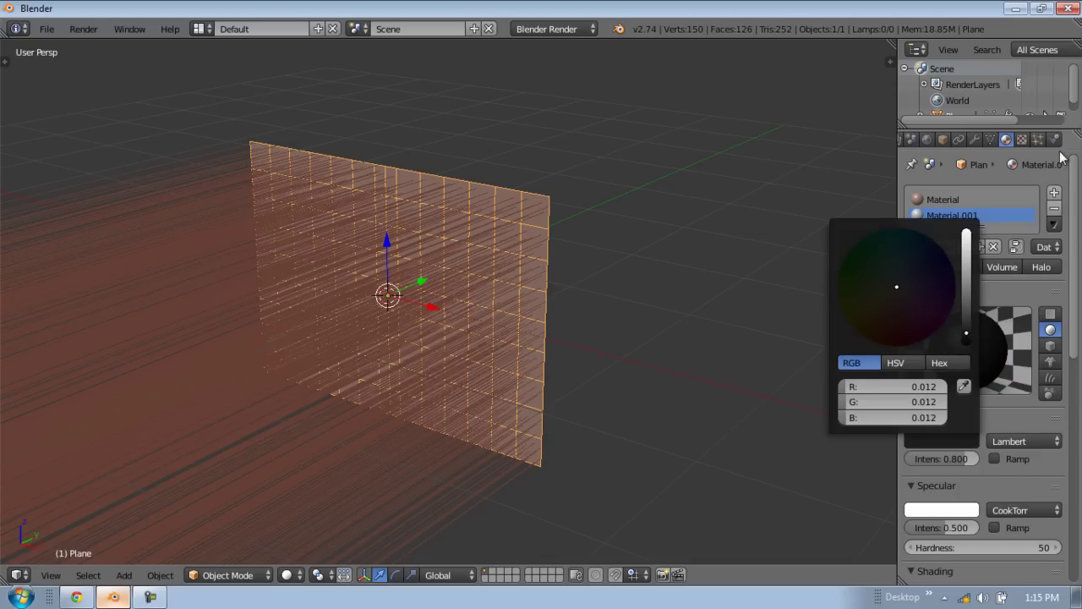
# Step: Assign the near-black second material to the hair in the particle system's render settings
pyautogui.click(1038, 139)
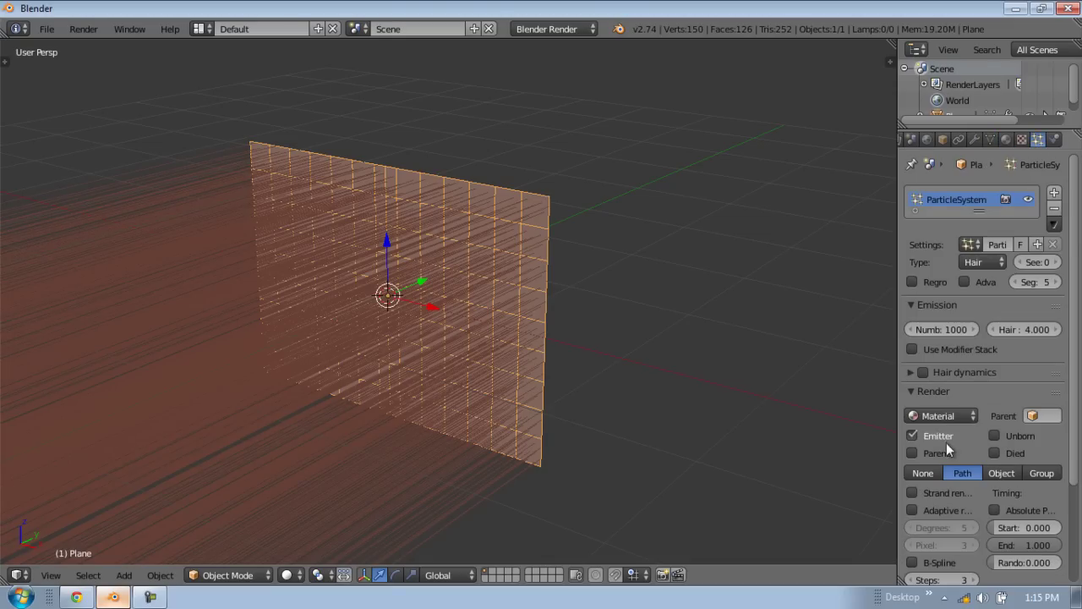
pyautogui.click(940, 415)
pyautogui.click(937, 377)
pyautogui.press('KP_1')
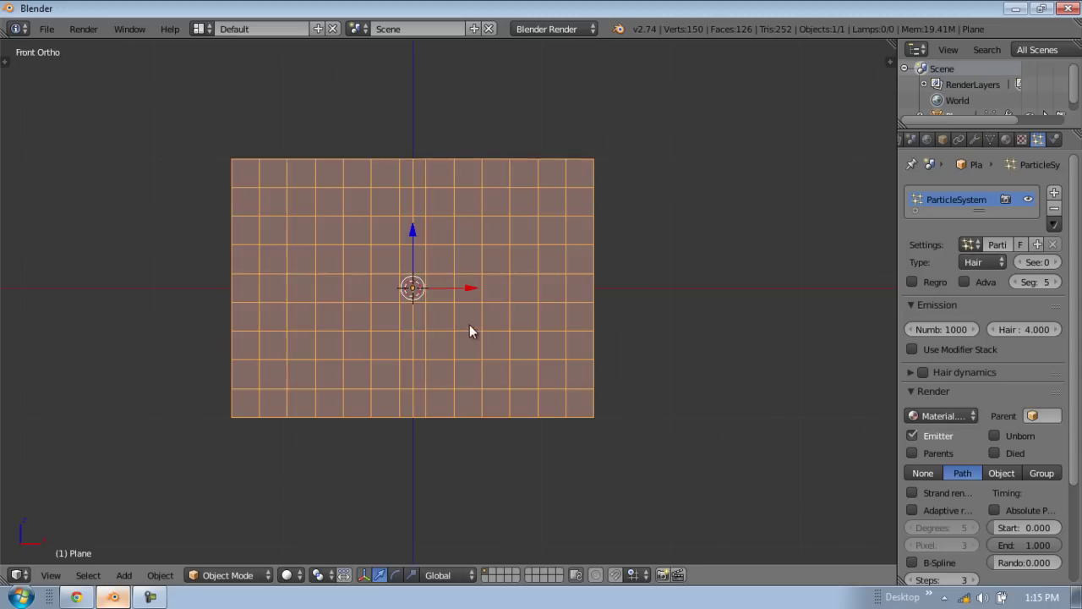
pyautogui.scroll(3, 471, 331)
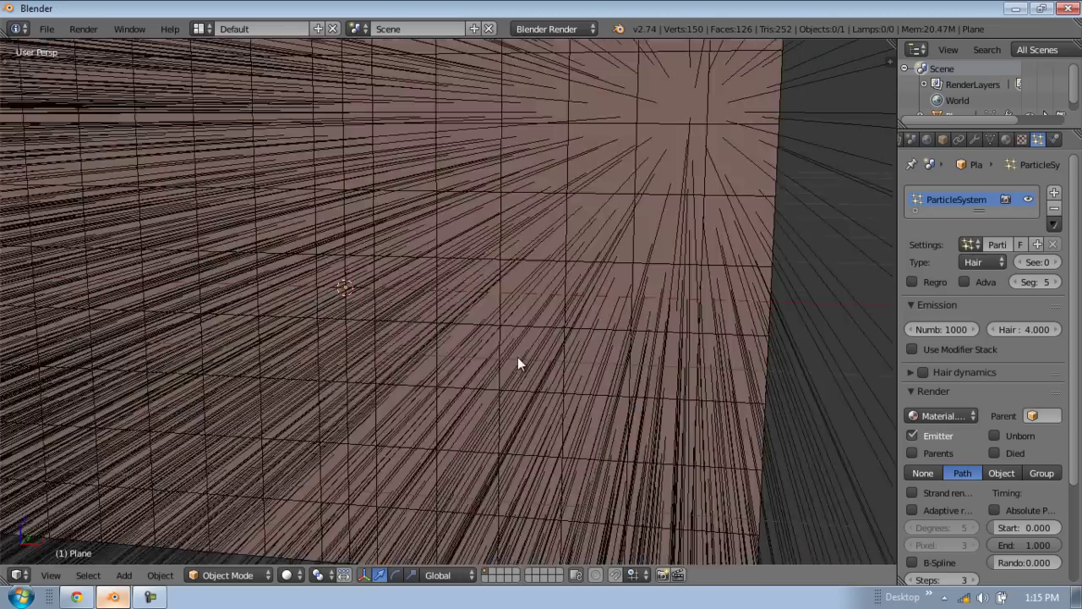
pyautogui.scroll(-5, 423, 372)
pyautogui.moveTo(423, 372); pyautogui.dragTo(415, 307, button='middle')
pyautogui.moveTo(471, 273); pyautogui.dragTo(521, 219, button='middle')
pyautogui.rightClick(528, 182)
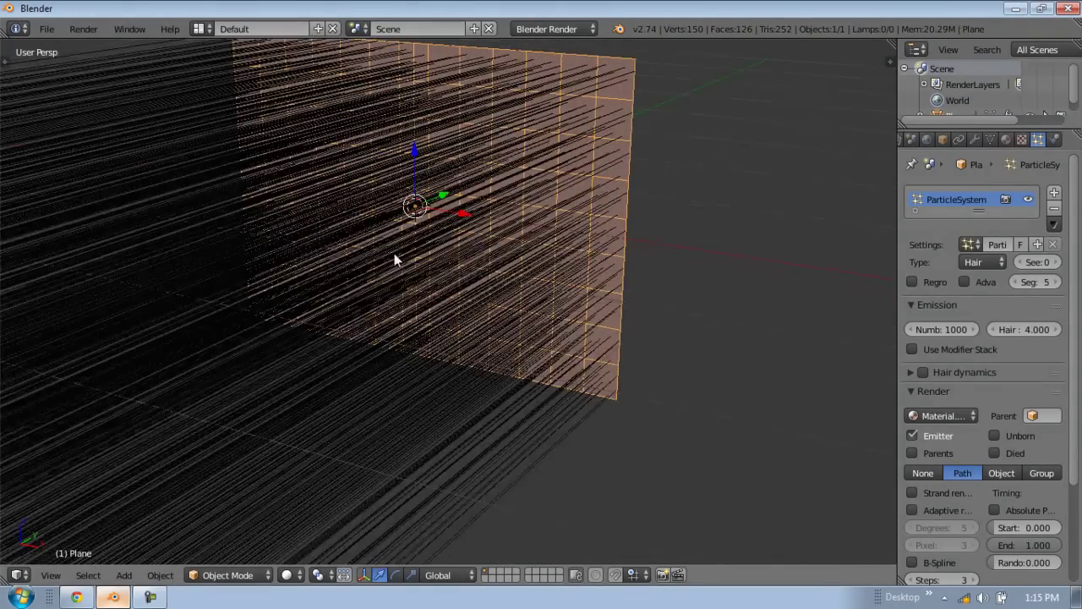
# Step: Set the particle system's hair length to 0.1 and its hair number to 0
pyautogui.moveTo(375, 222); pyautogui.dragTo(401, 232, button='middle')
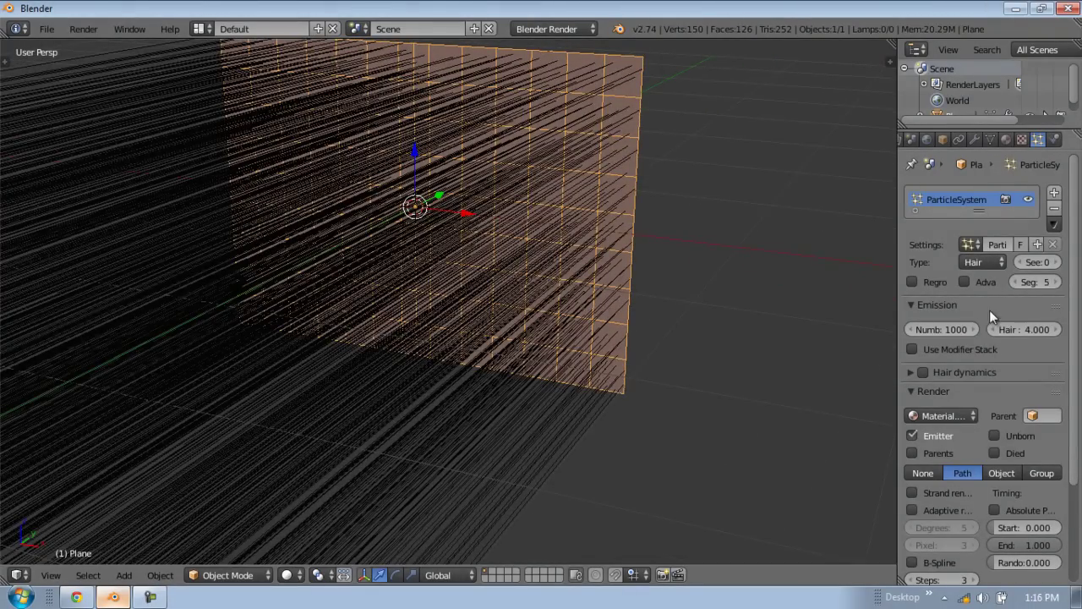
pyautogui.scroll(-1, 1010, 405)
pyautogui.scroll(-2, 1010, 399)
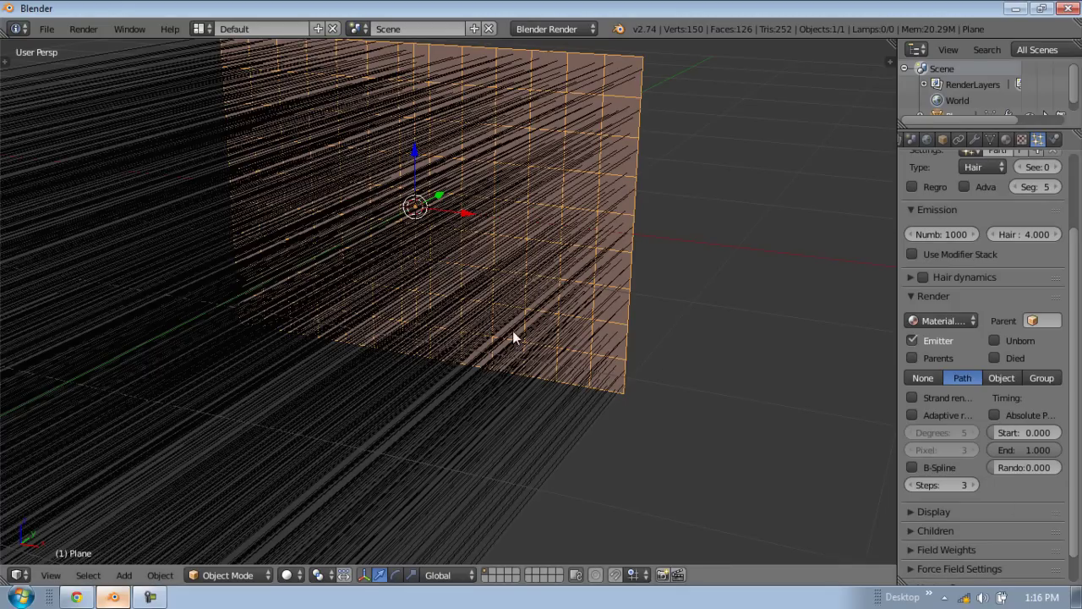
pyautogui.moveTo(513, 331); pyautogui.dragTo(507, 239, button='middle')
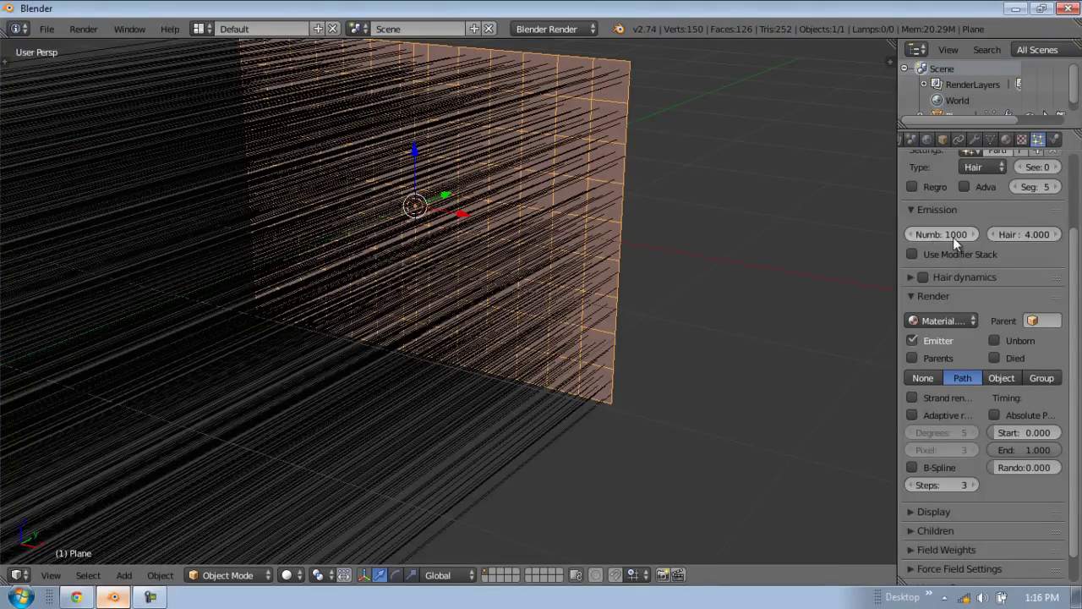
pyautogui.click(1033, 237)
pyautogui.write('0.1')
pyautogui.press('Return')
pyautogui.moveTo(710, 317); pyautogui.dragTo(656, 337, button='middle')
pyautogui.click(946, 230)
pyautogui.write('0')
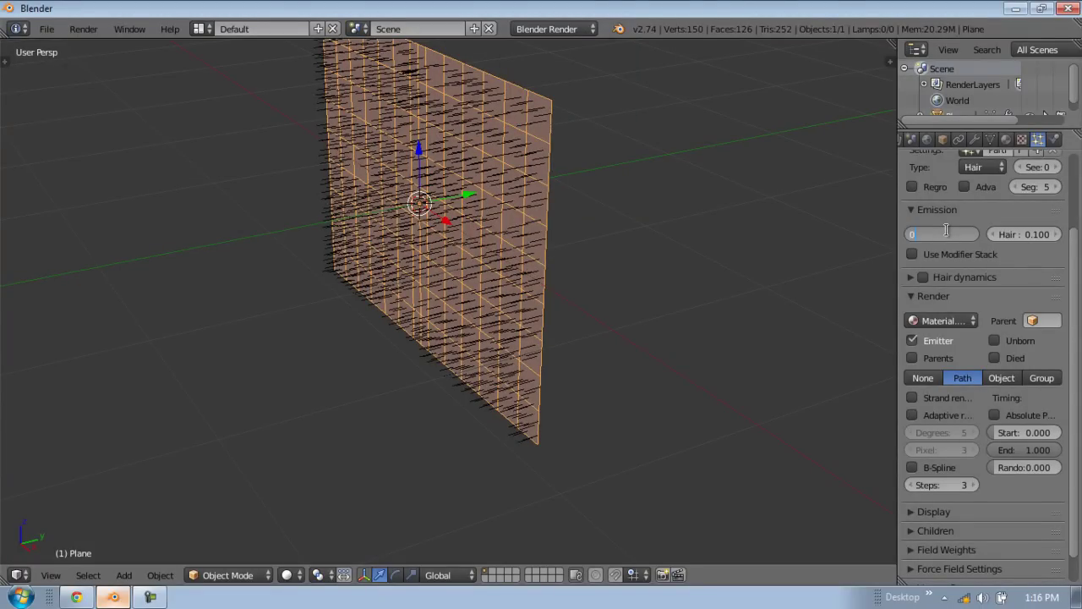
pyautogui.press('Return')
# Step: Switch the plane to Particle Edit mode in front view and choose the Add brush
pyautogui.press('KP_1')
pyautogui.click(227, 575)
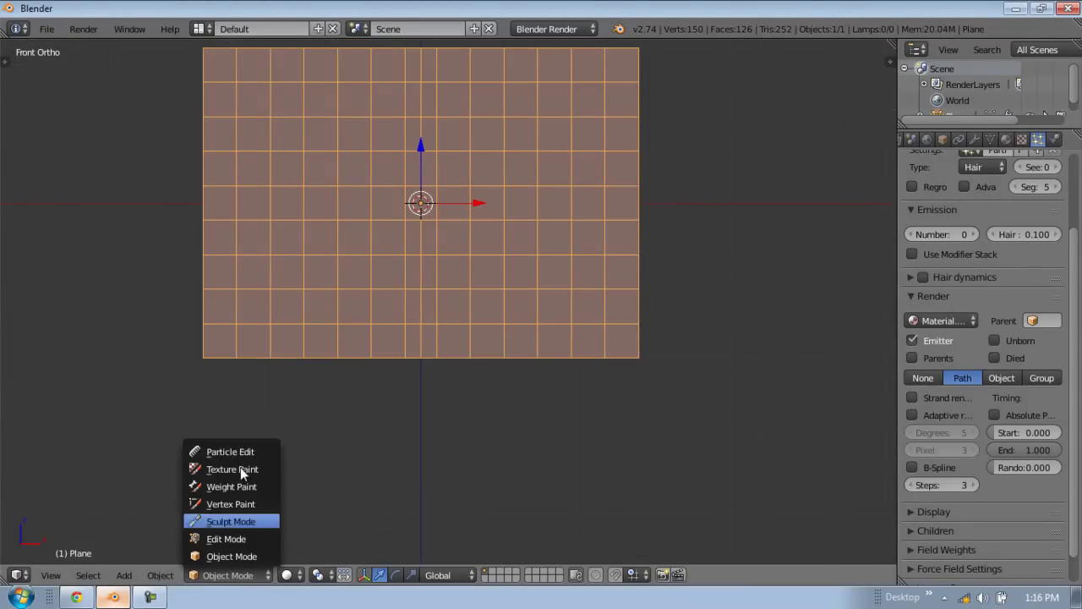
pyautogui.click(238, 449)
pyautogui.scroll(2, 460, 241)
pyautogui.keyDown('shift'); pyautogui.scroll(7, 460, 241); pyautogui.keyUp('shift')
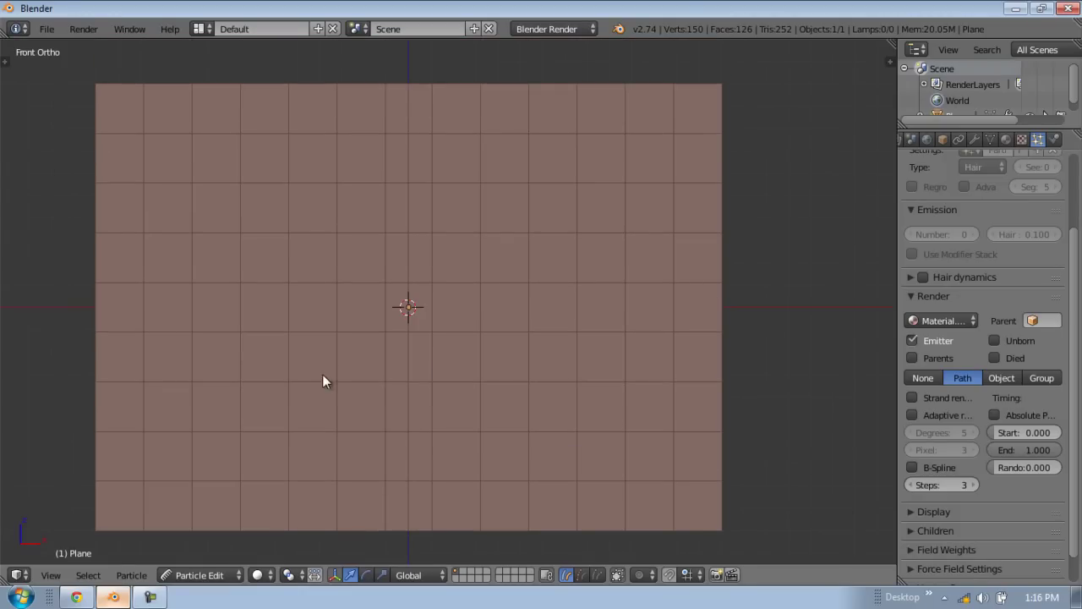
pyautogui.press('t')
pyautogui.click(12, 53)
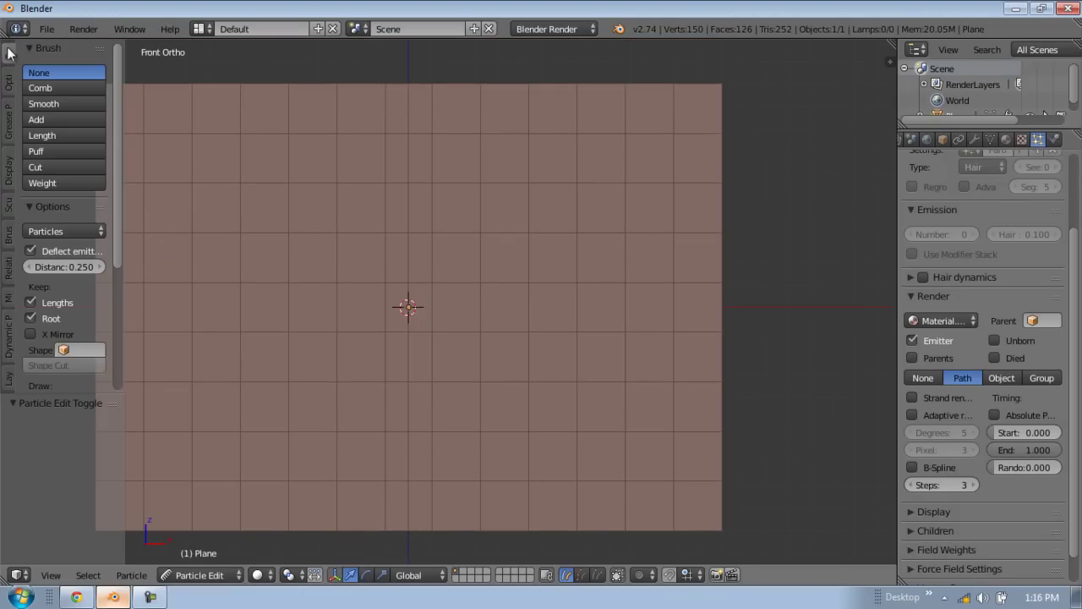
pyautogui.click(50, 123)
pyautogui.moveTo(482, 303); pyautogui.dragTo(555, 327)
pyautogui.moveTo(555, 326)
pyautogui.mouseDown(button='middle')
pyautogui.moveTo(513, 355)
pyautogui.moveTo(511, 381)
pyautogui.moveTo(559, 355)
pyautogui.moveTo(506, 335)
pyautogui.mouseUp(button='middle')
pyautogui.hotkey('ctrl', 'z')
pyautogui.moveTo(508, 318)
pyautogui.mouseDown()
pyautogui.moveTo(541, 345)
pyautogui.moveTo(628, 348)
pyautogui.mouseUp()
pyautogui.moveTo(516, 363); pyautogui.dragTo(563, 351, button='middle')
pyautogui.hotkey('ctrl', 'z')
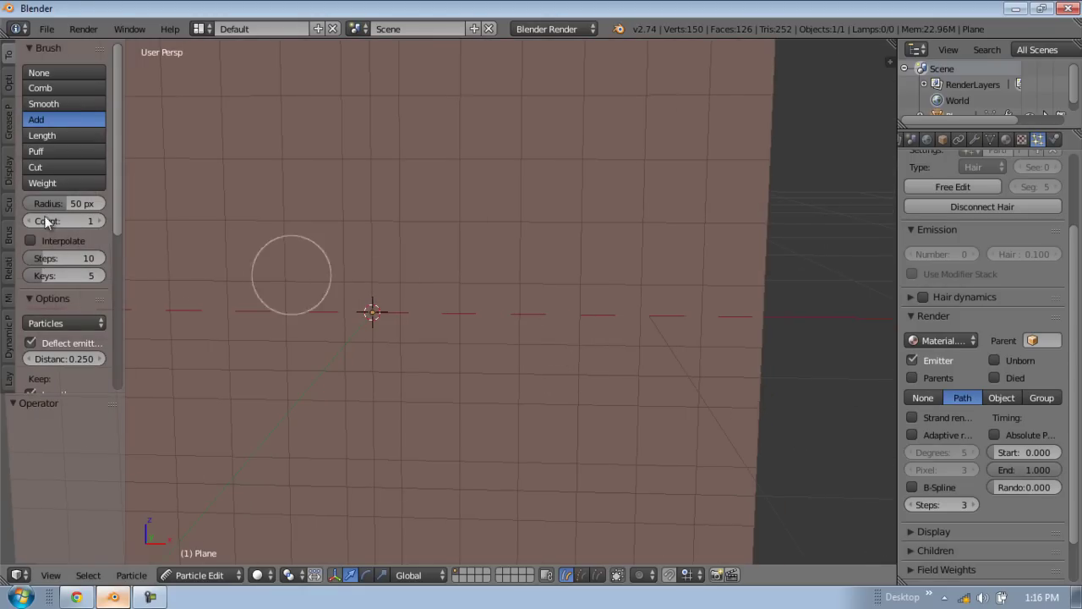
# Step: Enable X Mirror in the particle editing options
pyautogui.scroll(-3, 43, 352)
pyautogui.click(39, 333)
pyautogui.moveTo(449, 331)
pyautogui.mouseDown()
pyautogui.moveTo(522, 314)
pyautogui.moveTo(536, 337)
pyautogui.mouseUp()
pyautogui.scroll(-1, 524, 343)
pyautogui.moveTo(524, 345); pyautogui.dragTo(436, 339, button='middle')
pyautogui.hotkey('ctrl', 'z')
pyautogui.moveTo(436, 338)
pyautogui.mouseDown()
pyautogui.moveTo(554, 235)
pyautogui.moveTo(546, 327)
pyautogui.moveTo(640, 242)
pyautogui.moveTo(470, 189)
pyautogui.moveTo(455, 246)
pyautogui.mouseUp()
pyautogui.moveTo(455, 246); pyautogui.dragTo(518, 246, button='middle')
pyautogui.moveTo(518, 246)
pyautogui.mouseDown()
pyautogui.moveTo(555, 196)
pyautogui.moveTo(465, 340)
pyautogui.mouseUp()
pyautogui.hotkey('ctrl', 'z')
pyautogui.hotkey('ctrl', 'z')
# Step: Add mirrored hairs with the Add brush, scattered in an eyebrow-shaped band to the right of the plane's centre
pyautogui.scroll(2, 306, 204)
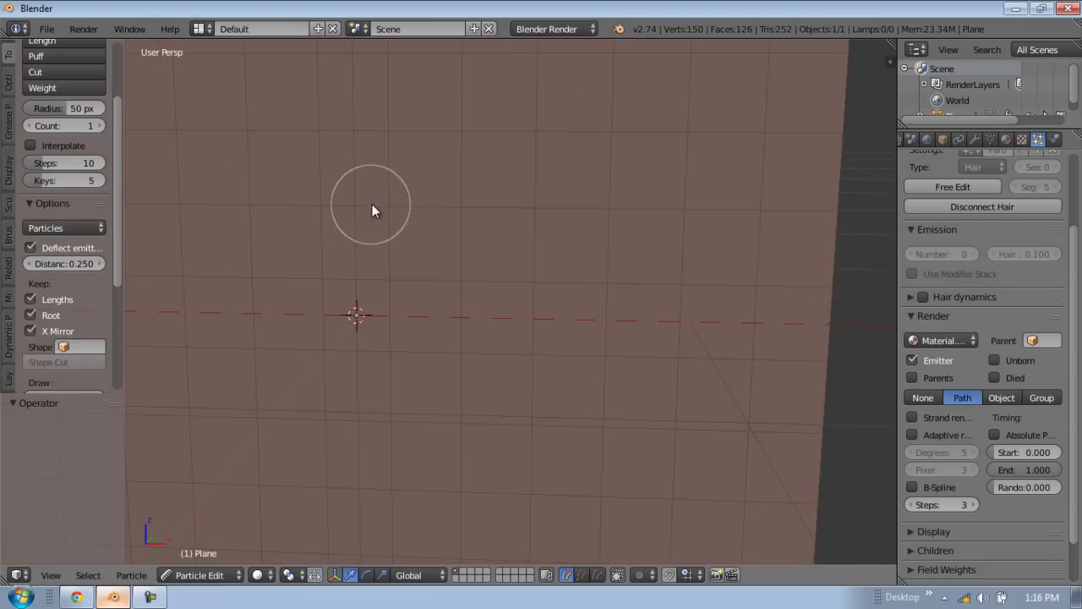
pyautogui.moveTo(372, 204); pyautogui.dragTo(363, 211, button='middle')
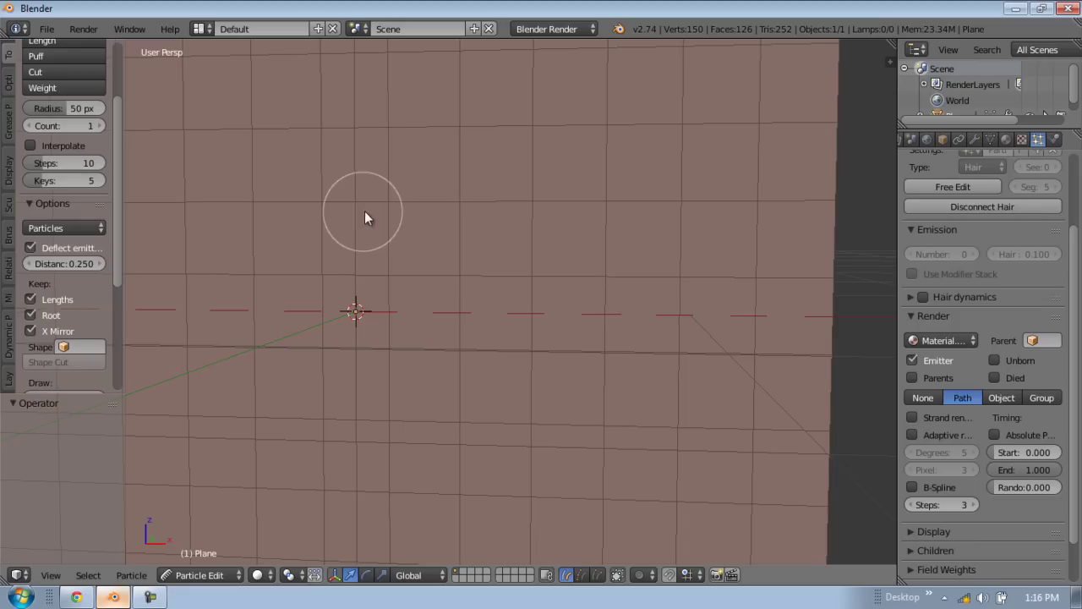
pyautogui.press('KP_1')
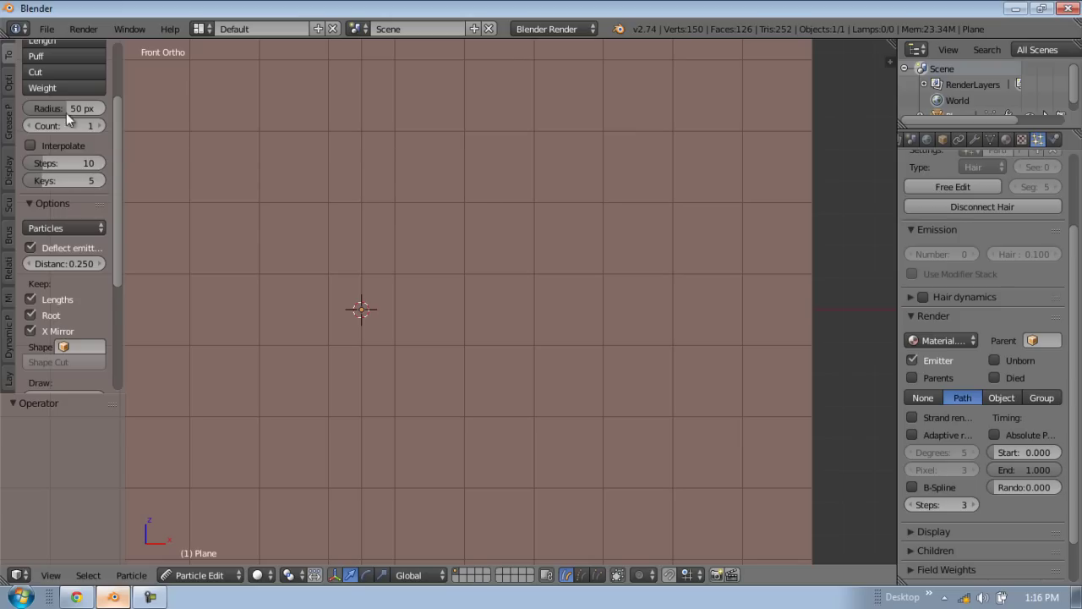
pyautogui.scroll(3, 66, 113)
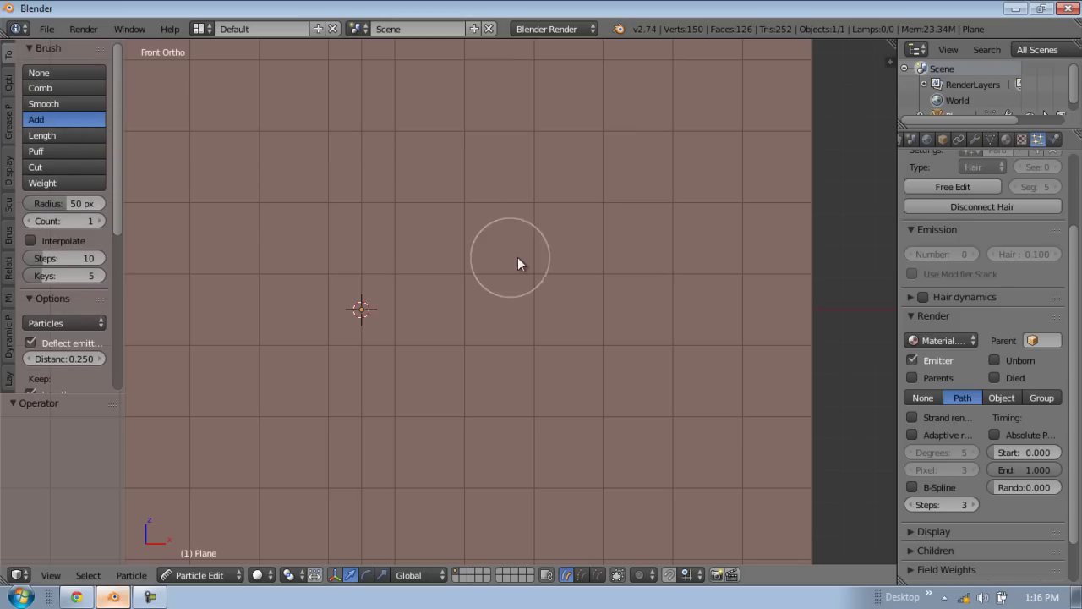
pyautogui.moveTo(555, 293)
pyautogui.mouseDown(button='middle')
pyautogui.moveTo(539, 290)
pyautogui.moveTo(576, 291)
pyautogui.moveTo(507, 303)
pyautogui.moveTo(485, 342)
pyautogui.moveTo(553, 324)
pyautogui.mouseUp(button='middle')
pyautogui.click(512, 299)
pyautogui.click(528, 292)
pyautogui.scroll(2, 538, 313)
pyautogui.press('KP_1')
pyautogui.click(537, 354)
pyautogui.moveTo(549, 324); pyautogui.dragTo(558, 325)
pyautogui.moveTo(620, 309)
pyautogui.mouseDown(button='middle')
pyautogui.moveTo(664, 338)
pyautogui.moveTo(621, 332)
pyautogui.moveTo(640, 289)
pyautogui.moveTo(564, 297)
pyautogui.mouseUp(button='middle')
pyautogui.click(625, 273)
pyautogui.click(590, 321)
pyautogui.click(516, 352)
pyautogui.moveTo(516, 353); pyautogui.dragTo(540, 360, button='middle')
pyautogui.click(540, 360)
pyautogui.moveTo(612, 328); pyautogui.dragTo(590, 332, button='middle')
pyautogui.click(621, 300)
pyautogui.click(600, 270)
pyautogui.click(648, 263)
pyautogui.click(688, 298)
pyautogui.click(651, 283)
pyautogui.click(669, 318)
pyautogui.click(662, 337)
pyautogui.keyDown('shift'); pyautogui.moveTo(682, 326); pyautogui.dragTo(592, 324, button='middle'); pyautogui.keyUp('shift')
pyautogui.moveTo(594, 280)
pyautogui.mouseDown()
pyautogui.moveTo(648, 278)
pyautogui.moveTo(601, 331)
pyautogui.moveTo(663, 334)
pyautogui.moveTo(663, 295)
pyautogui.moveTo(699, 262)
pyautogui.moveTo(708, 316)
pyautogui.moveTo(734, 282)
pyautogui.mouseUp()
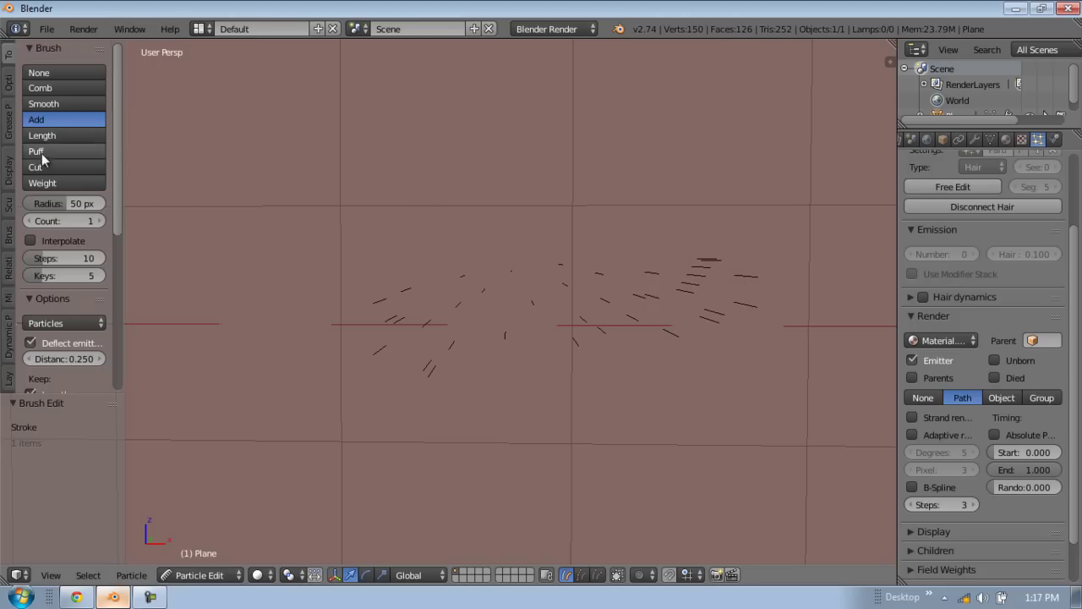
# Step: Comb the eyebrow hairs outward so they lie along the brow and converge at its outer end
pyautogui.click(41, 88)
pyautogui.moveTo(346, 262); pyautogui.dragTo(344, 343, button='middle')
pyautogui.moveTo(345, 343)
pyautogui.mouseDown()
pyautogui.moveTo(404, 365)
pyautogui.moveTo(607, 317)
pyautogui.moveTo(439, 374)
pyautogui.moveTo(752, 313)
pyautogui.moveTo(587, 293)
pyautogui.moveTo(462, 391)
pyautogui.moveTo(505, 402)
pyautogui.moveTo(593, 386)
pyautogui.mouseUp()
pyautogui.moveTo(592, 386); pyautogui.dragTo(570, 364, button='middle')
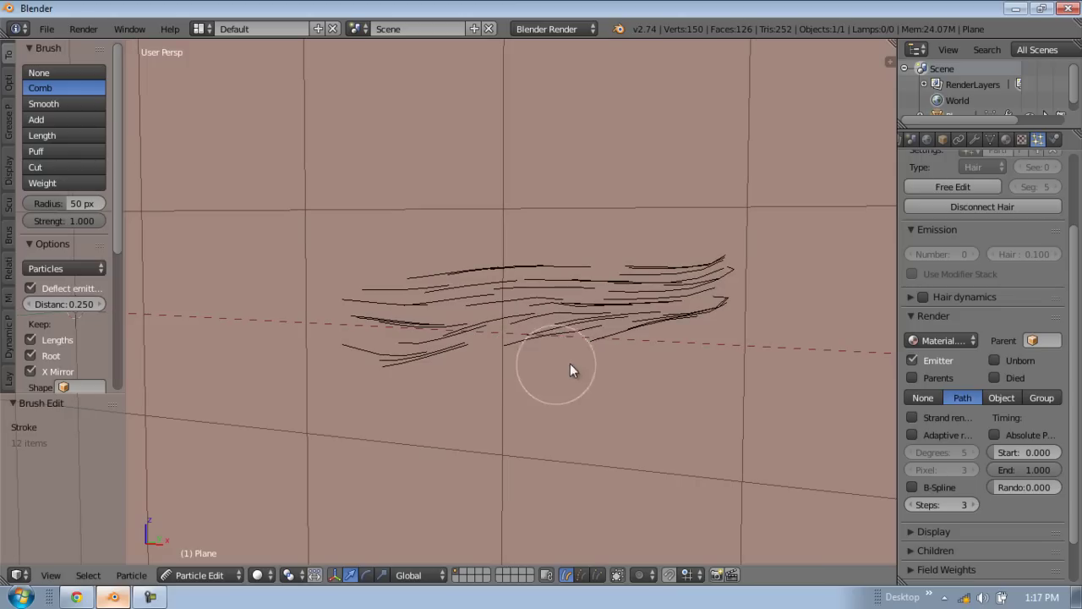
pyautogui.moveTo(707, 321)
pyautogui.mouseDown()
pyautogui.moveTo(740, 261)
pyautogui.moveTo(677, 310)
pyautogui.moveTo(804, 326)
pyautogui.mouseUp()
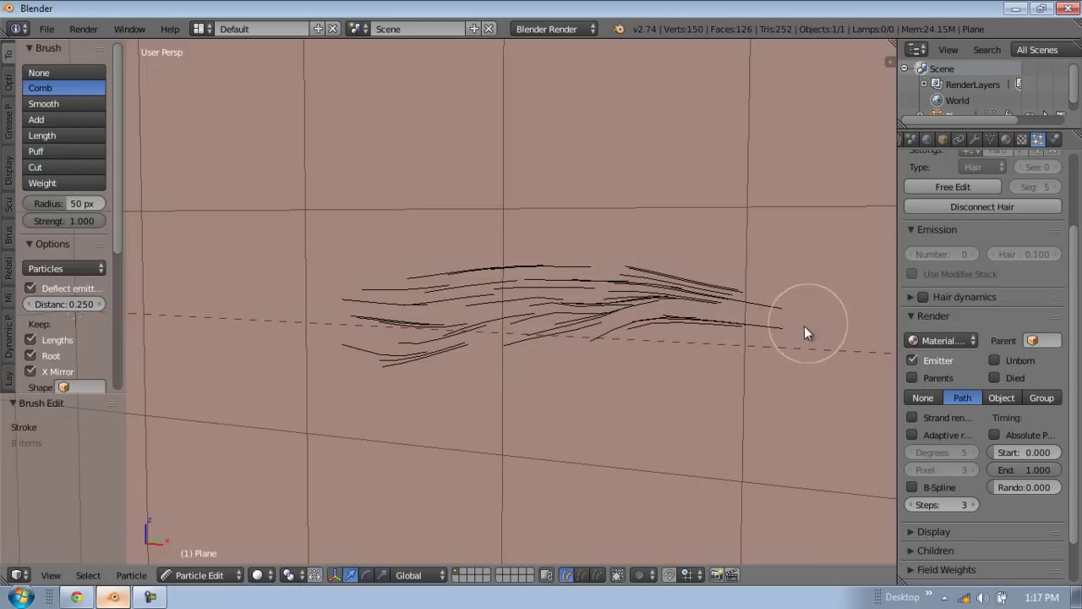
pyautogui.moveTo(664, 334); pyautogui.dragTo(775, 341)
pyautogui.moveTo(534, 433)
pyautogui.mouseDown(button='middle')
pyautogui.moveTo(645, 432)
pyautogui.moveTo(648, 414)
pyautogui.moveTo(588, 411)
pyautogui.mouseUp(button='middle')
pyautogui.moveTo(408, 258)
pyautogui.mouseDown(button='middle')
pyautogui.moveTo(578, 352)
pyautogui.moveTo(563, 367)
pyautogui.moveTo(594, 297)
pyautogui.mouseUp(button='middle')
pyautogui.moveTo(594, 297); pyautogui.dragTo(621, 250)
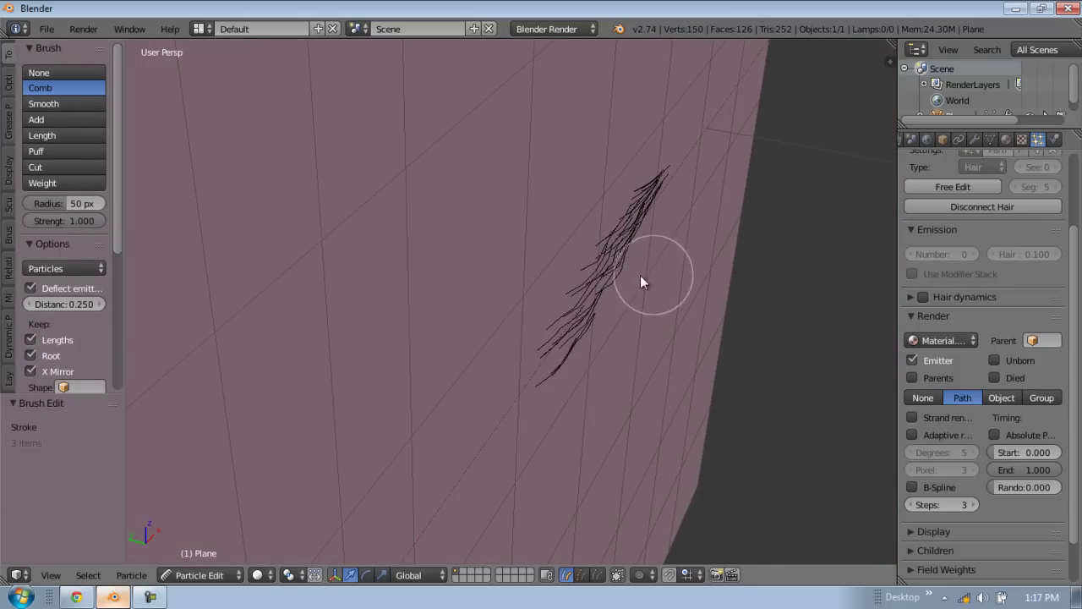
pyautogui.moveTo(640, 275); pyautogui.dragTo(556, 285, button='middle')
pyautogui.moveTo(479, 374); pyautogui.dragTo(471, 361, button='middle')
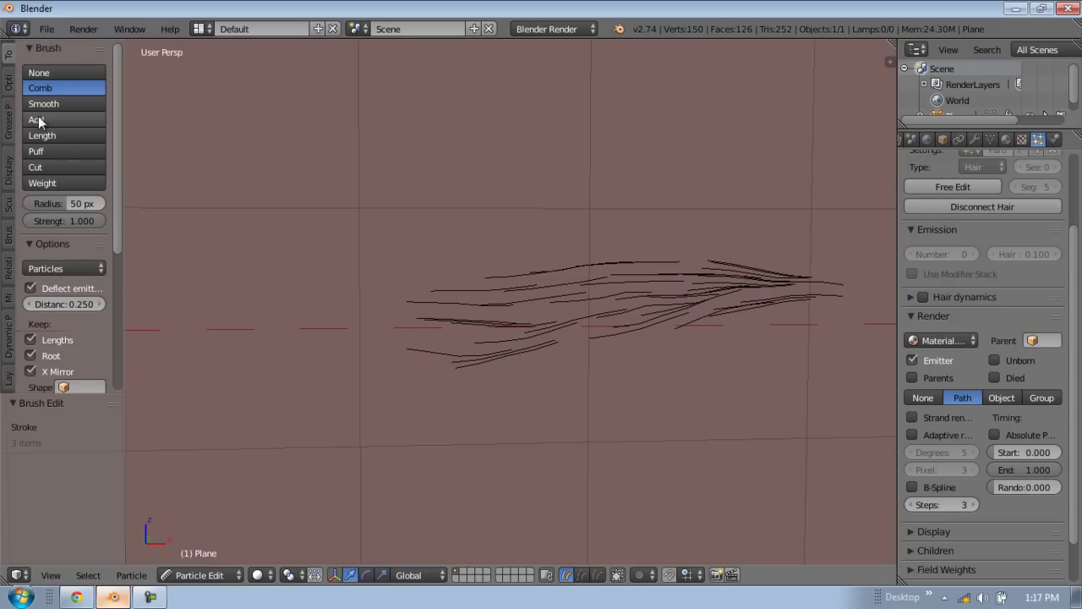
# Step: Choose the Add brush, then select all the combed eyebrow hairs and hide them
pyautogui.click(39, 120)
pyautogui.keyDown('shift'); pyautogui.moveTo(716, 313); pyautogui.dragTo(568, 300, button='middle'); pyautogui.keyUp('shift')
pyautogui.moveTo(638, 342); pyautogui.dragTo(620, 340, button='middle')
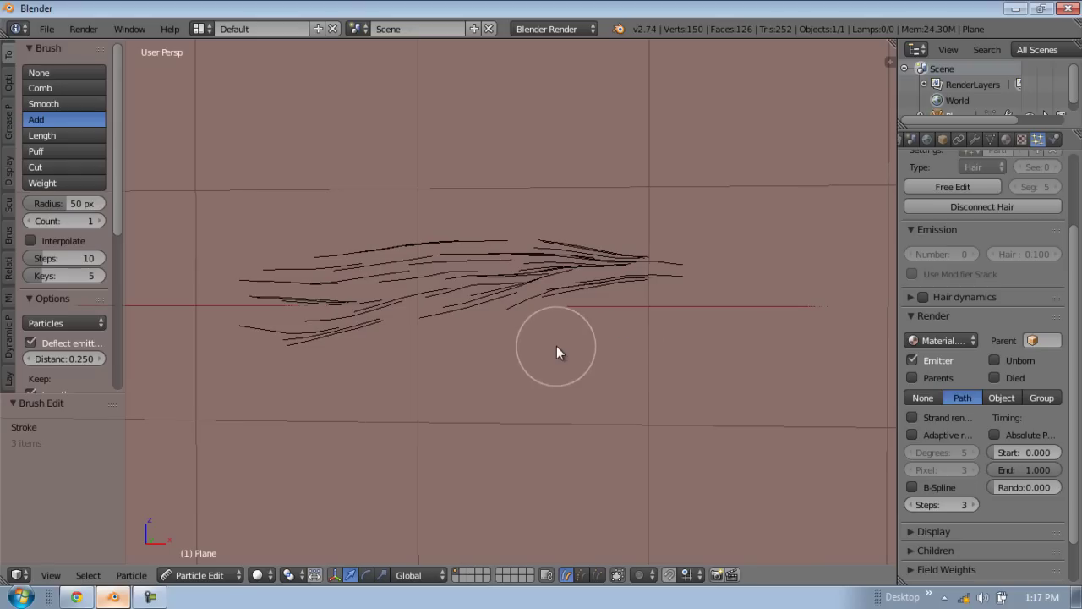
pyautogui.press('a')
pyautogui.click(991, 137)
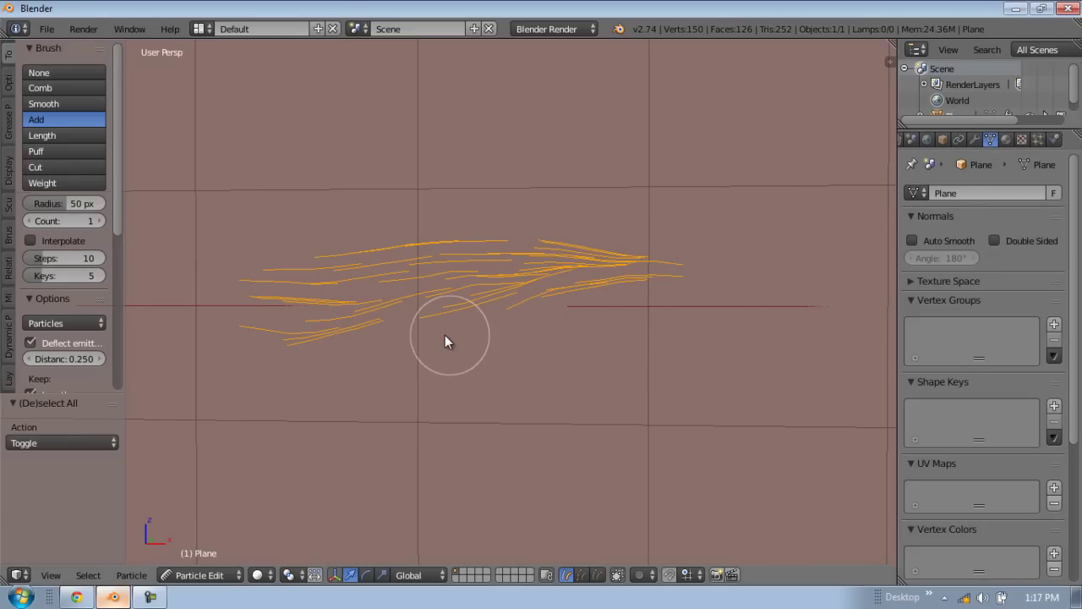
pyautogui.moveTo(446, 329); pyautogui.dragTo(488, 327, button='middle')
pyautogui.moveTo(652, 270); pyautogui.dragTo(588, 277, button='middle')
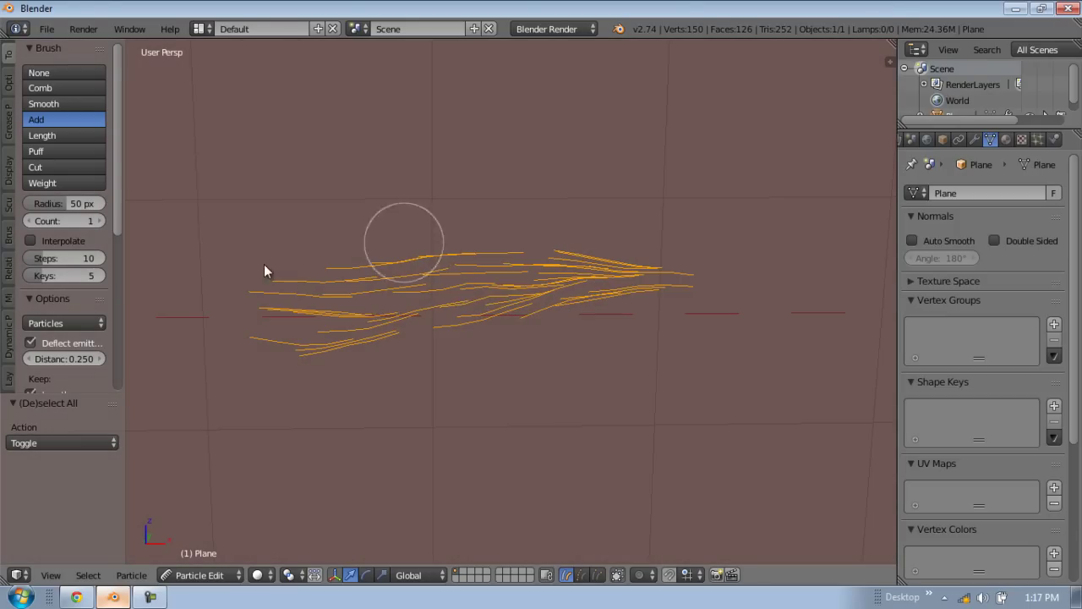
pyautogui.press('h')
pyautogui.moveTo(438, 327); pyautogui.dragTo(389, 324, button='middle')
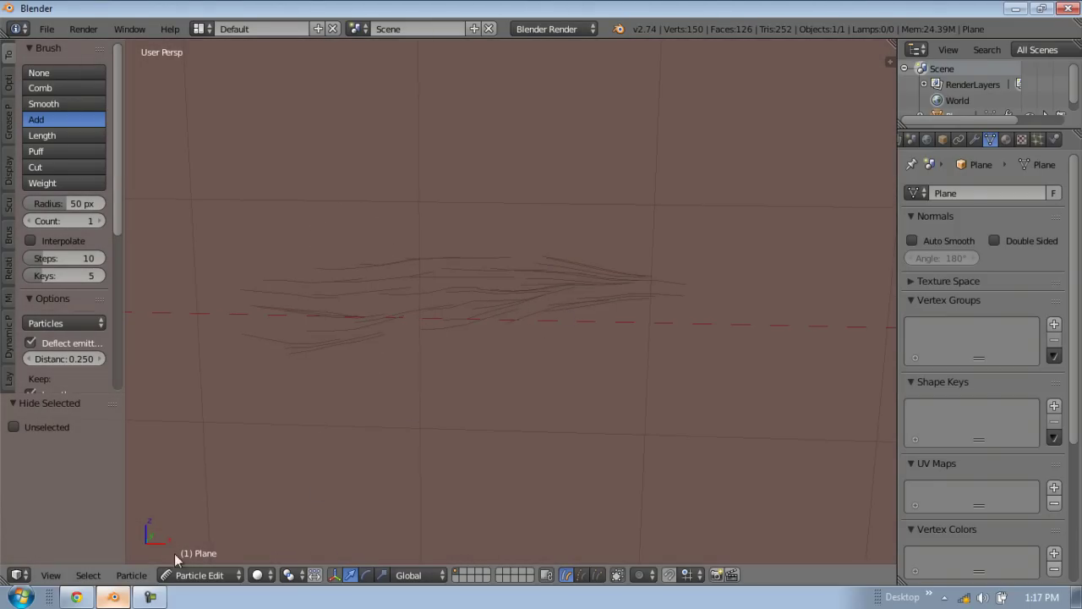
# Step: Add more hairs at the outer part of the right brow and comb them upward and inward
pyautogui.moveTo(552, 342); pyautogui.dragTo(482, 364, button='middle')
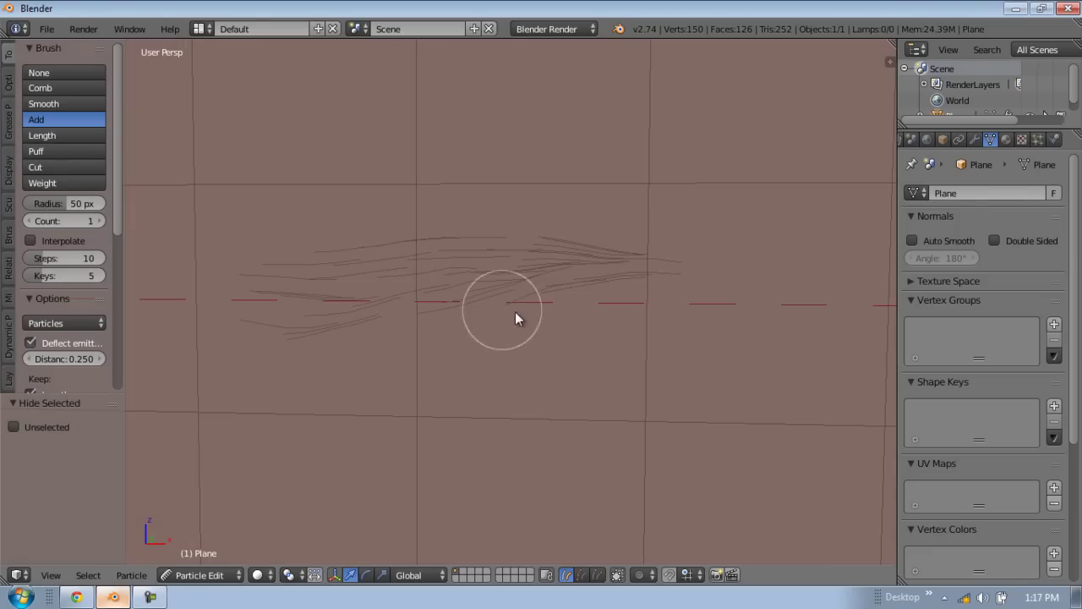
pyautogui.click(565, 309)
pyautogui.moveTo(599, 293)
pyautogui.mouseDown()
pyautogui.moveTo(586, 310)
pyautogui.moveTo(594, 295)
pyautogui.moveTo(580, 261)
pyautogui.moveTo(564, 270)
pyautogui.moveTo(604, 251)
pyautogui.moveTo(629, 290)
pyautogui.moveTo(611, 271)
pyautogui.mouseUp()
pyautogui.click(68, 88)
pyautogui.moveTo(629, 322)
pyautogui.mouseDown()
pyautogui.moveTo(479, 254)
pyautogui.moveTo(507, 250)
pyautogui.moveTo(551, 312)
pyautogui.moveTo(549, 249)
pyautogui.moveTo(426, 198)
pyautogui.mouseUp()
pyautogui.moveTo(533, 321)
pyautogui.mouseDown()
pyautogui.moveTo(543, 230)
pyautogui.moveTo(471, 212)
pyautogui.moveTo(624, 346)
pyautogui.moveTo(592, 225)
pyautogui.moveTo(474, 210)
pyautogui.moveTo(452, 222)
pyautogui.mouseUp()
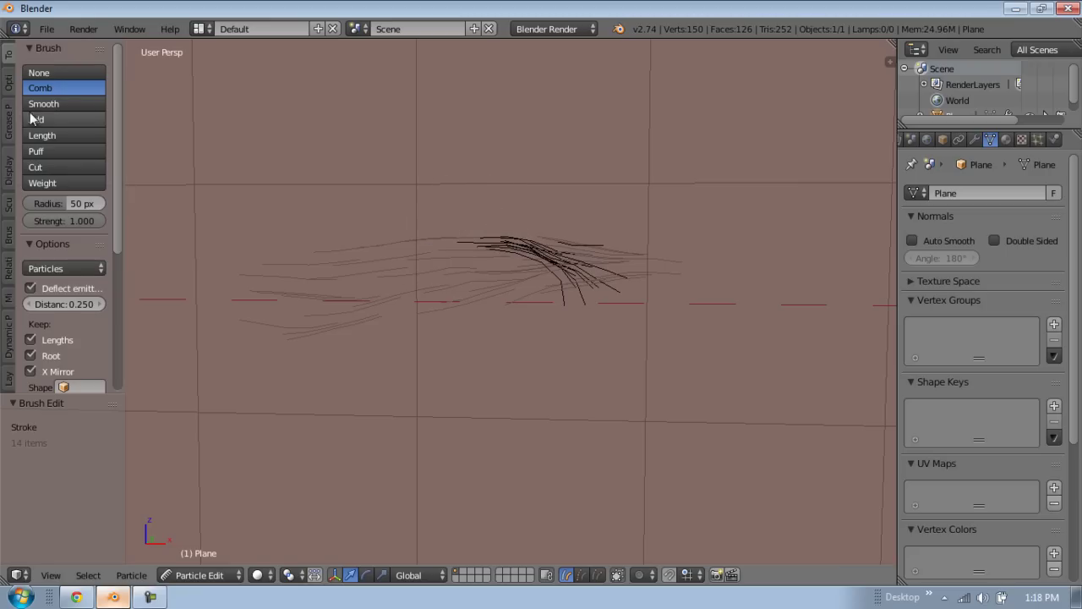
# Step: Add several hairs at the right brow's outer tip and comb them upward
pyautogui.click(64, 120)
pyautogui.click(658, 291)
pyautogui.click(658, 253)
pyautogui.click(658, 283)
pyautogui.click(639, 263)
pyautogui.click(51, 88)
pyautogui.scroll(1, 664, 258)
pyautogui.moveTo(664, 258)
pyautogui.mouseDown()
pyautogui.moveTo(716, 229)
pyautogui.moveTo(605, 108)
pyautogui.moveTo(592, 157)
pyautogui.moveTo(684, 222)
pyautogui.moveTo(626, 92)
pyautogui.moveTo(590, 186)
pyautogui.moveTo(701, 189)
pyautogui.moveTo(609, 80)
pyautogui.moveTo(671, 208)
pyautogui.moveTo(592, 95)
pyautogui.moveTo(620, 196)
pyautogui.moveTo(657, 174)
pyautogui.moveTo(601, 122)
pyautogui.moveTo(662, 186)
pyautogui.moveTo(676, 93)
pyautogui.moveTo(648, 127)
pyautogui.moveTo(663, 181)
pyautogui.mouseUp()
pyautogui.moveTo(663, 181)
pyautogui.mouseDown(button='middle')
pyautogui.moveTo(665, 372)
pyautogui.moveTo(587, 329)
pyautogui.moveTo(599, 326)
pyautogui.mouseUp(button='middle')
pyautogui.scroll(-3, 580, 317)
# Step: Add hairs around the right brow's inner end and comb across that area
pyautogui.click(52, 120)
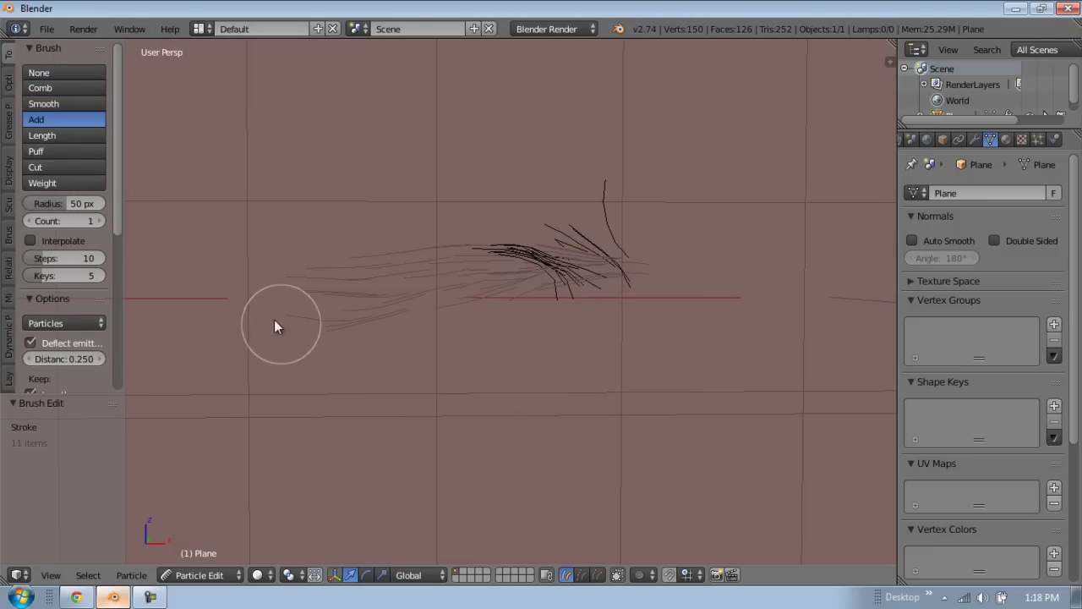
pyautogui.click(305, 276)
pyautogui.click(300, 278)
pyautogui.click(292, 298)
pyautogui.click(288, 278)
pyautogui.click(270, 278)
pyautogui.click(300, 299)
pyautogui.click(52, 87)
pyautogui.moveTo(249, 317)
pyautogui.mouseDown()
pyautogui.moveTo(321, 234)
pyautogui.moveTo(341, 276)
pyautogui.moveTo(288, 285)
pyautogui.moveTo(329, 186)
pyautogui.moveTo(341, 296)
pyautogui.moveTo(392, 246)
pyautogui.moveTo(336, 295)
pyautogui.moveTo(421, 445)
pyautogui.moveTo(418, 411)
pyautogui.moveTo(349, 311)
pyautogui.moveTo(411, 367)
pyautogui.mouseUp()
pyautogui.moveTo(411, 367); pyautogui.dragTo(444, 378, button='middle')
# Step: Return the plane to Object Mode and deselect it
pyautogui.press('a')
pyautogui.press('a')
pyautogui.moveTo(527, 349); pyautogui.dragTo(573, 388, button='middle')
pyautogui.scroll(-7, 455, 391)
pyautogui.scroll(4, 575, 388)
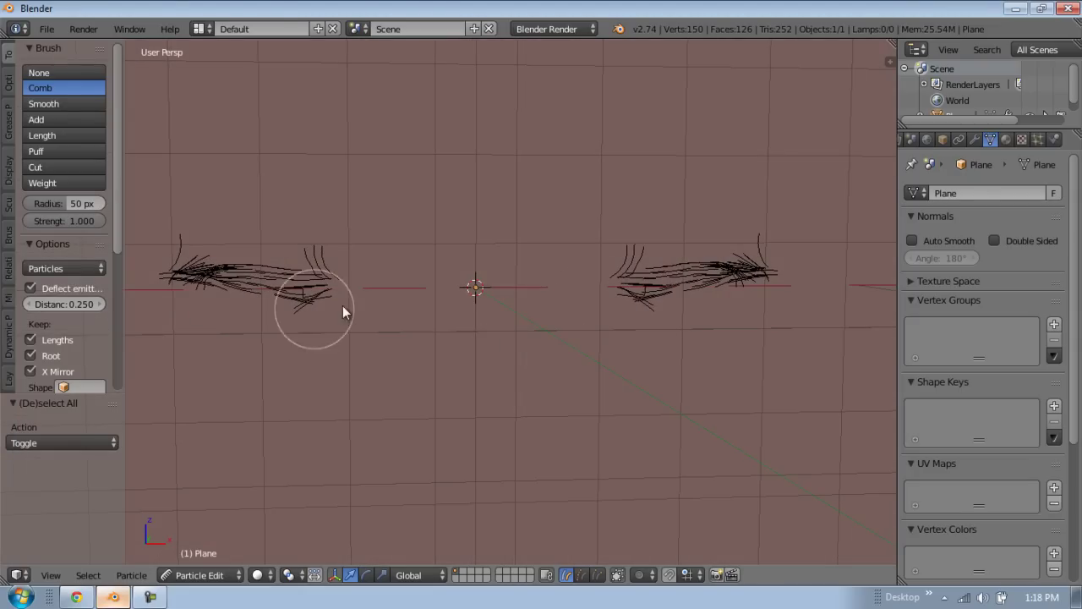
pyautogui.moveTo(376, 303); pyautogui.dragTo(338, 297, button='middle')
pyautogui.click(232, 577)
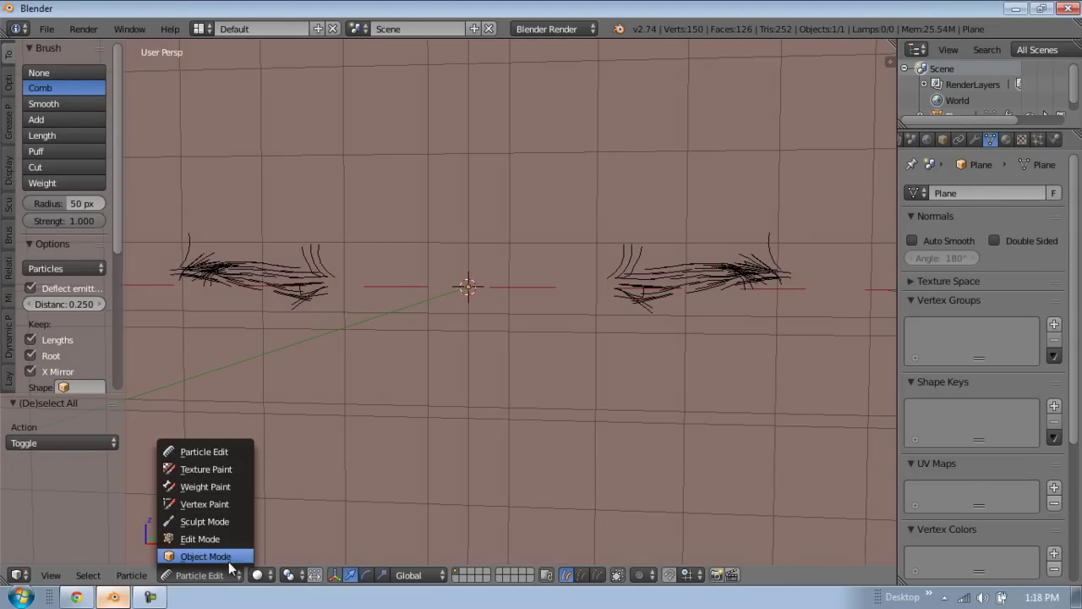
pyautogui.click(229, 560)
pyautogui.moveTo(640, 383); pyautogui.dragTo(583, 407, button='middle')
pyautogui.press('a')
pyautogui.scroll(-4, 558, 382)
pyautogui.moveTo(544, 369); pyautogui.dragTo(609, 378, button='middle')
pyautogui.scroll(3, 609, 379)
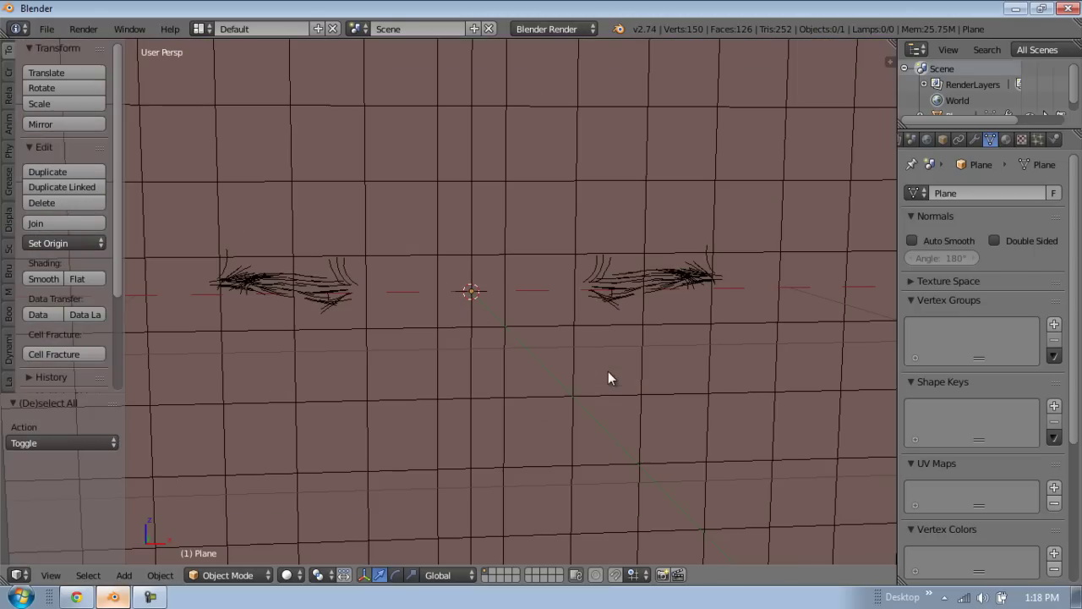
# Step: Try Interpolated children for the eyebrow hair particle system, then set the children type to Simple
pyautogui.press('t')
pyautogui.click(1038, 140)
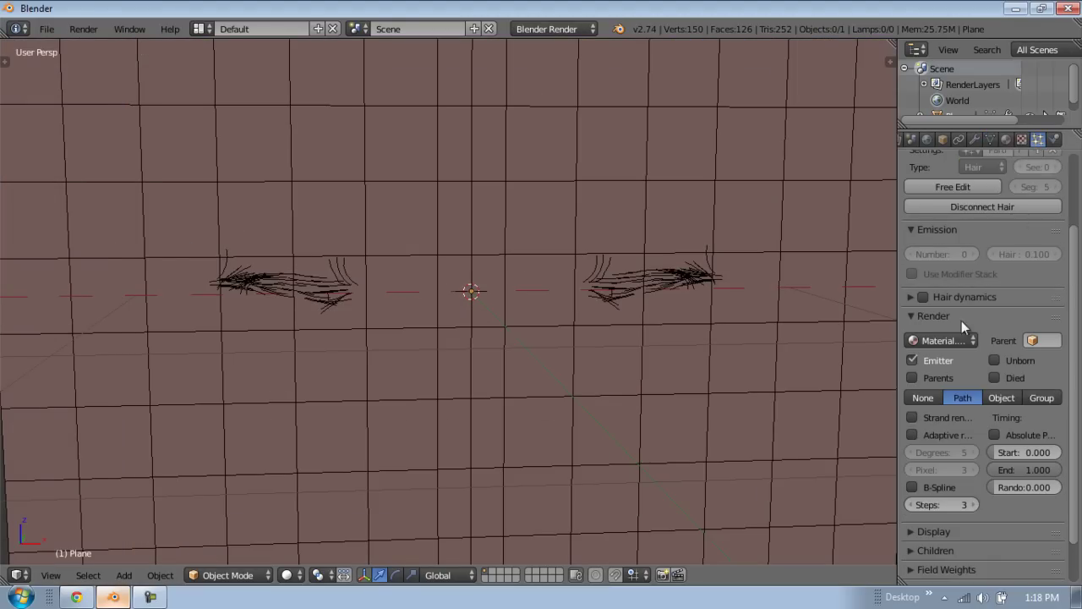
pyautogui.scroll(-1, 950, 400)
pyautogui.click(928, 293)
pyautogui.moveTo(554, 358); pyautogui.dragTo(525, 359, button='middle')
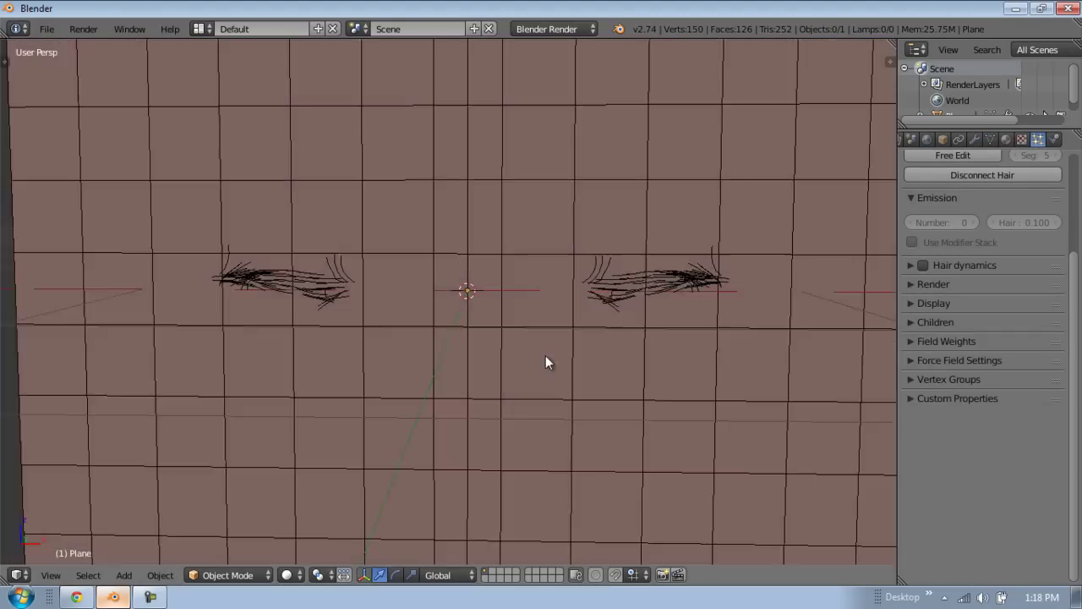
pyautogui.click(936, 323)
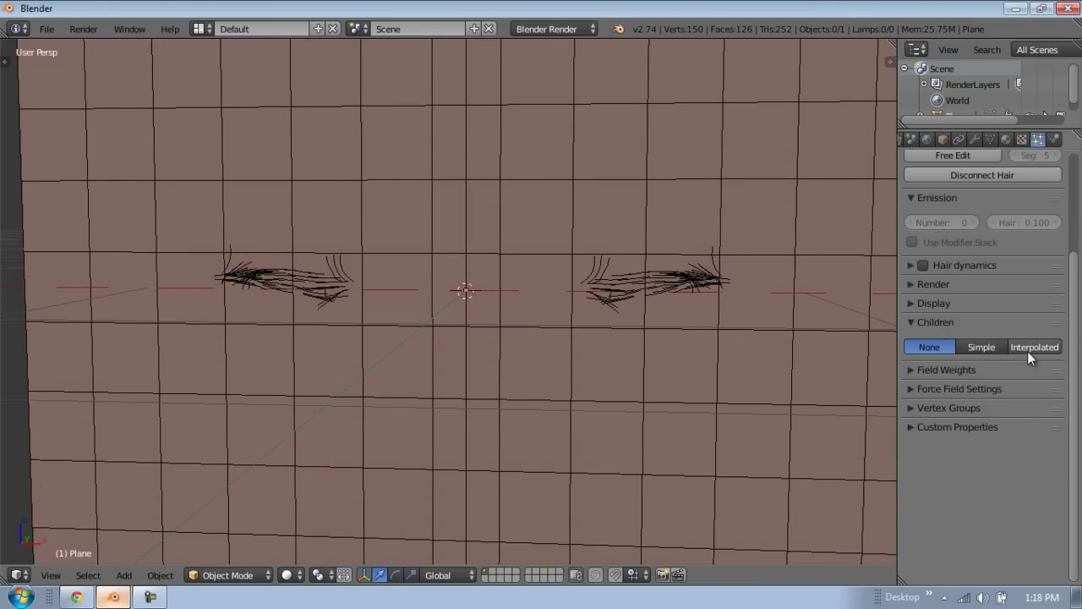
pyautogui.click(1030, 349)
pyautogui.moveTo(587, 342); pyautogui.dragTo(609, 338, button='middle')
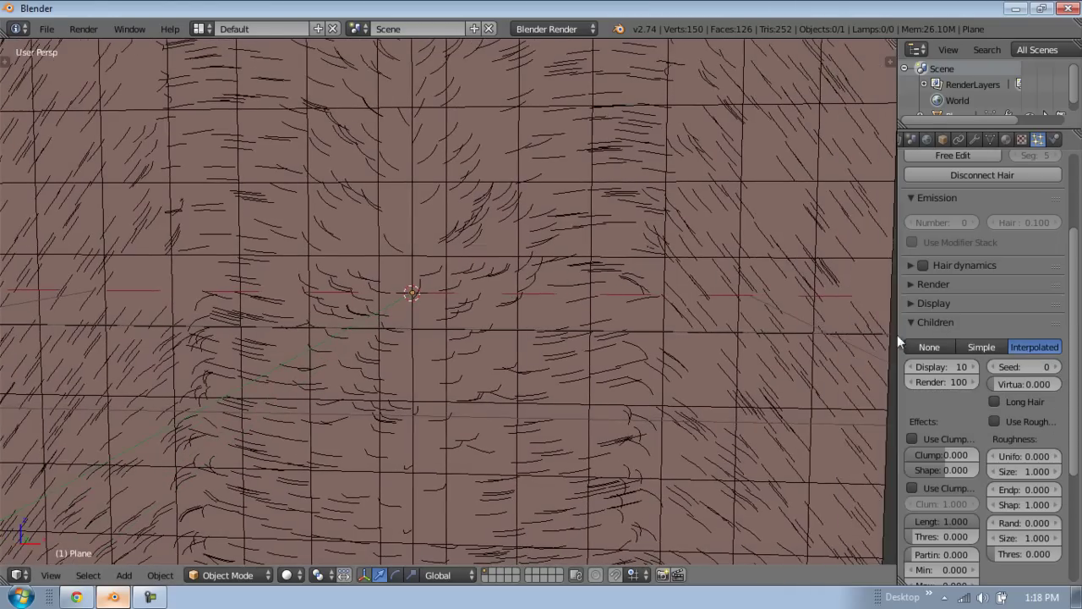
pyautogui.moveTo(725, 367); pyautogui.dragTo(693, 365, button='middle')
pyautogui.click(974, 349)
pyautogui.moveTo(620, 344); pyautogui.dragTo(570, 330, button='middle')
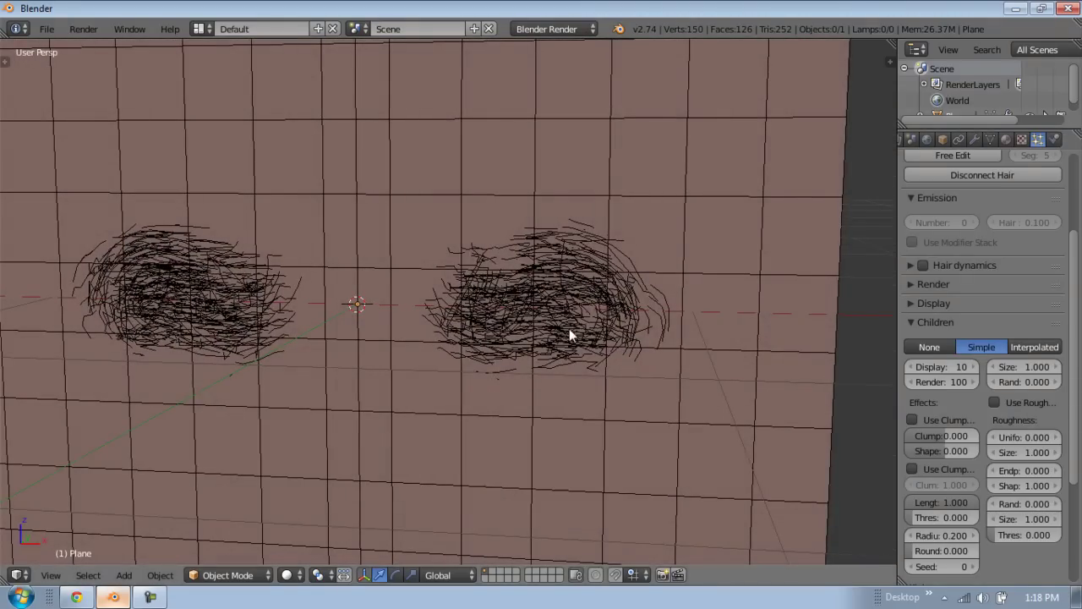
# Step: Enable B-Spline interpolation in the eyebrow hair's render settings and return to the children settings
pyautogui.click(951, 322)
pyautogui.click(945, 305)
pyautogui.click(957, 302)
pyautogui.click(953, 307)
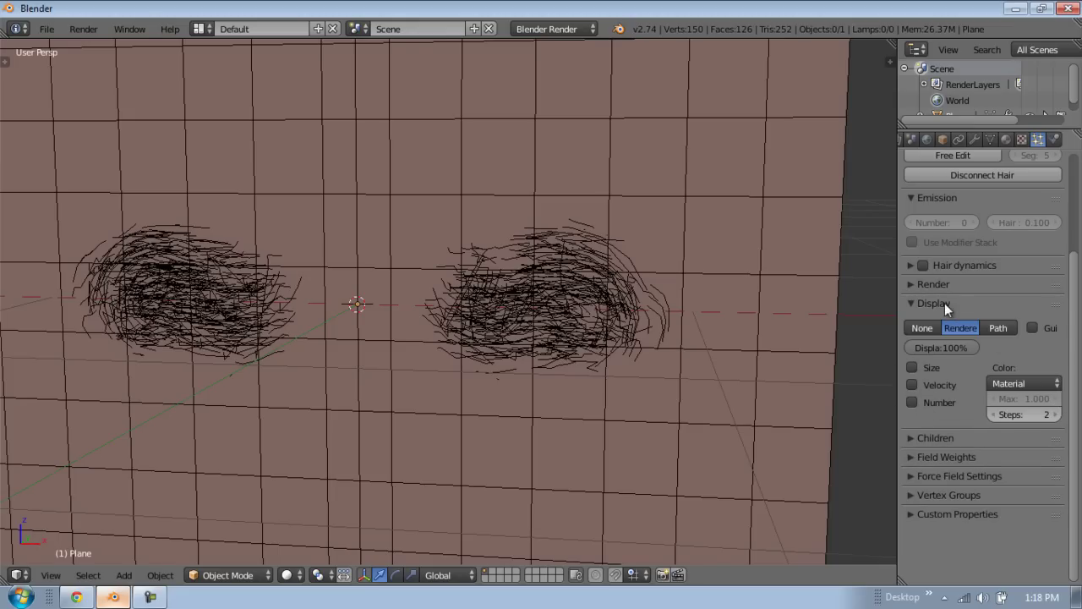
pyautogui.click(944, 302)
pyautogui.click(937, 283)
pyautogui.click(937, 455)
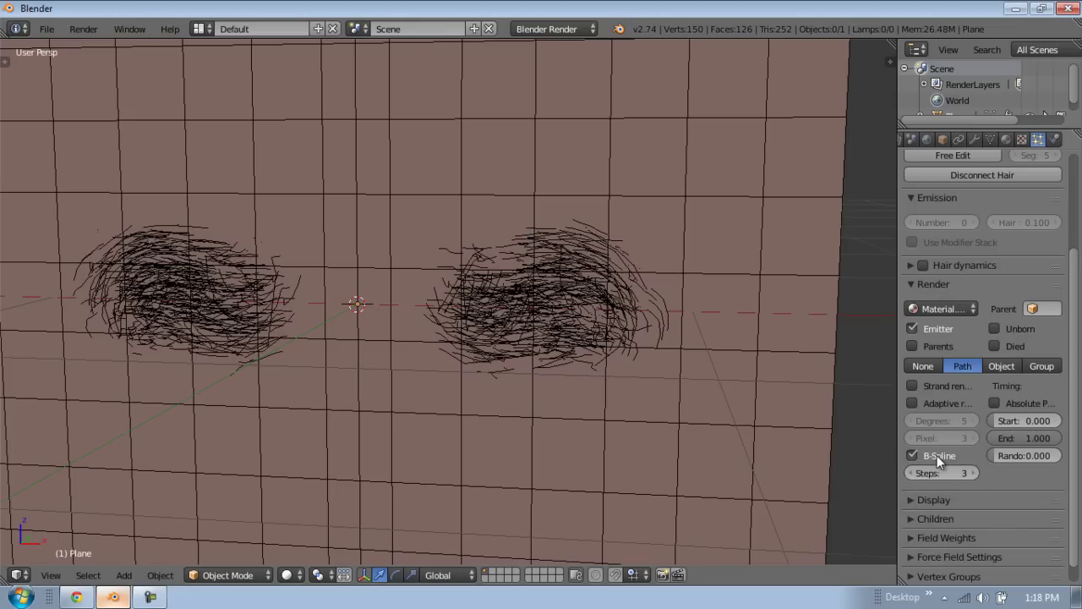
pyautogui.click(973, 474)
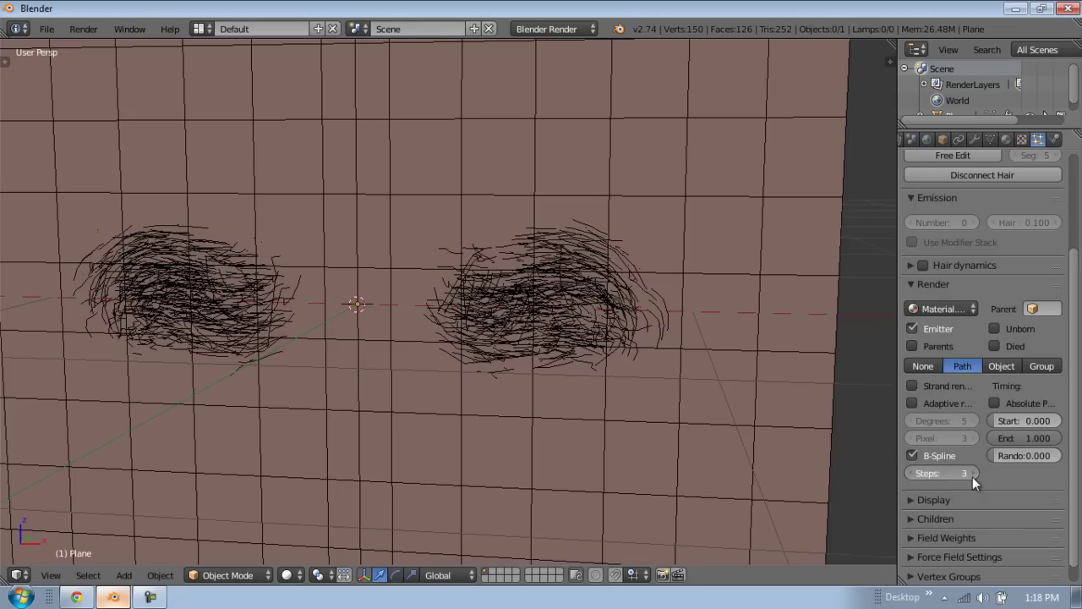
pyautogui.click(930, 287)
pyautogui.click(930, 323)
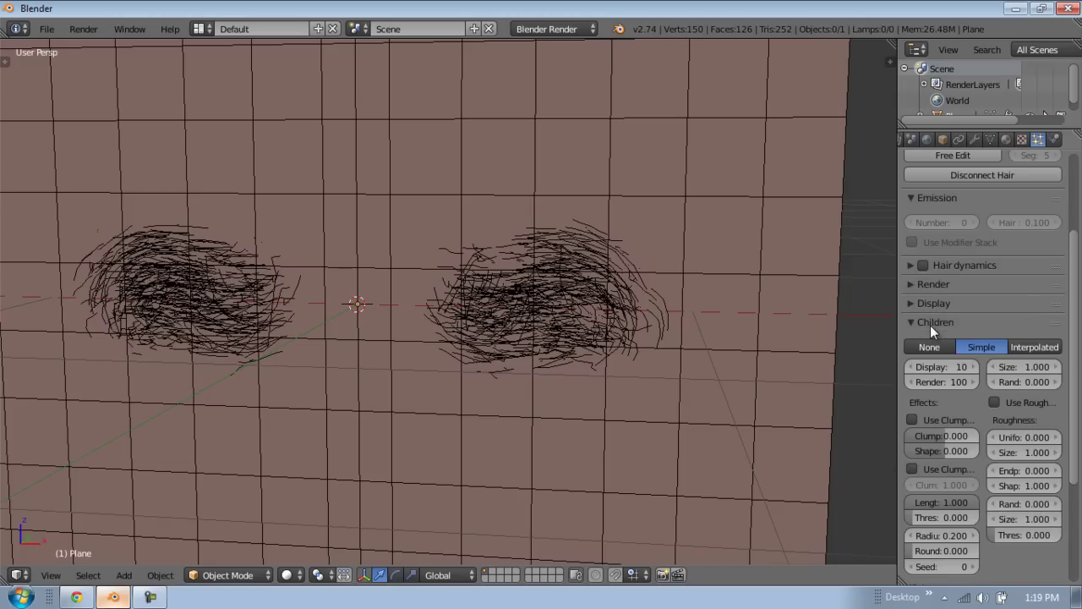
# Step: Increase the number of viewport display steps for the eyebrow hair, then return to the children settings
pyautogui.click(931, 323)
pyautogui.click(931, 303)
pyautogui.click(1056, 414)
pyautogui.click(1056, 414)
pyautogui.click(931, 302)
pyautogui.click(930, 324)
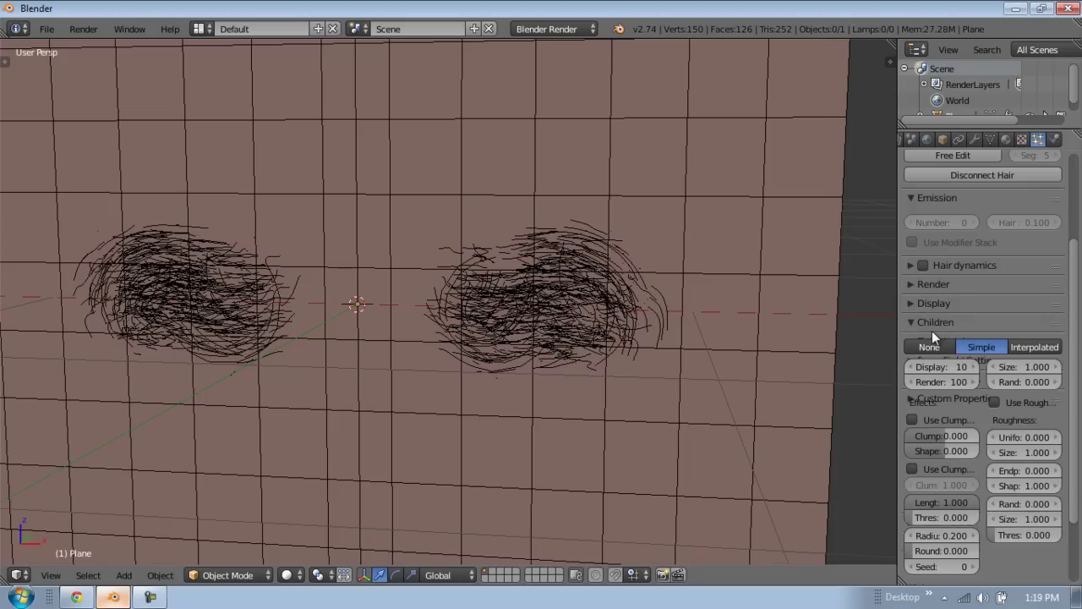
# Step: Set the child hairs' kink type to Curl with an amplitude of 0
pyautogui.scroll(-3, 939, 522)
pyautogui.scroll(2, 940, 524)
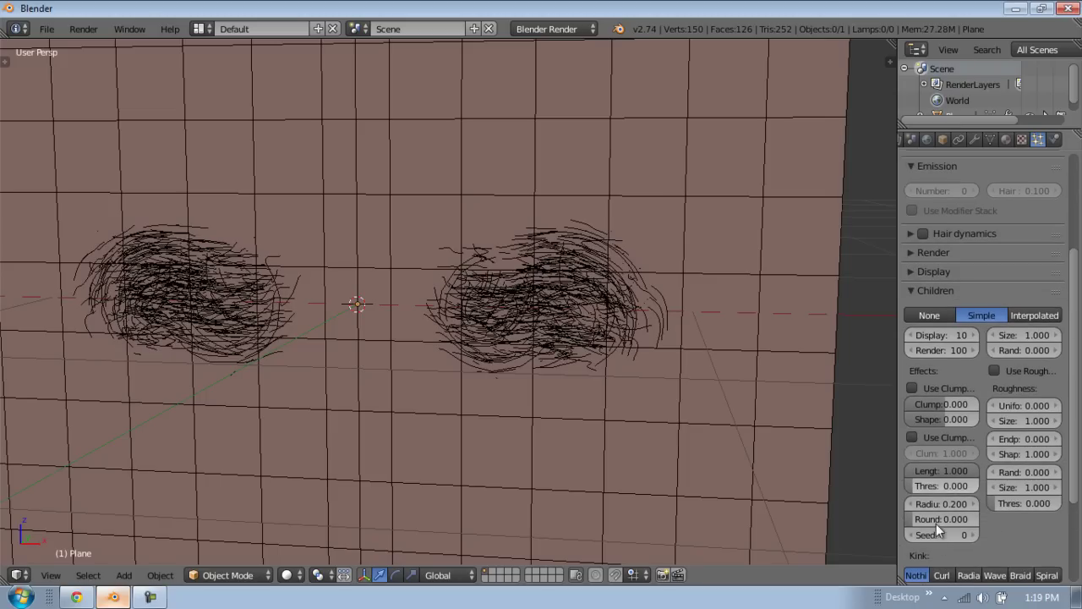
pyautogui.click(943, 579)
pyautogui.scroll(-3, 944, 571)
pyautogui.click(948, 531)
pyautogui.write('0')
pyautogui.press('Return')
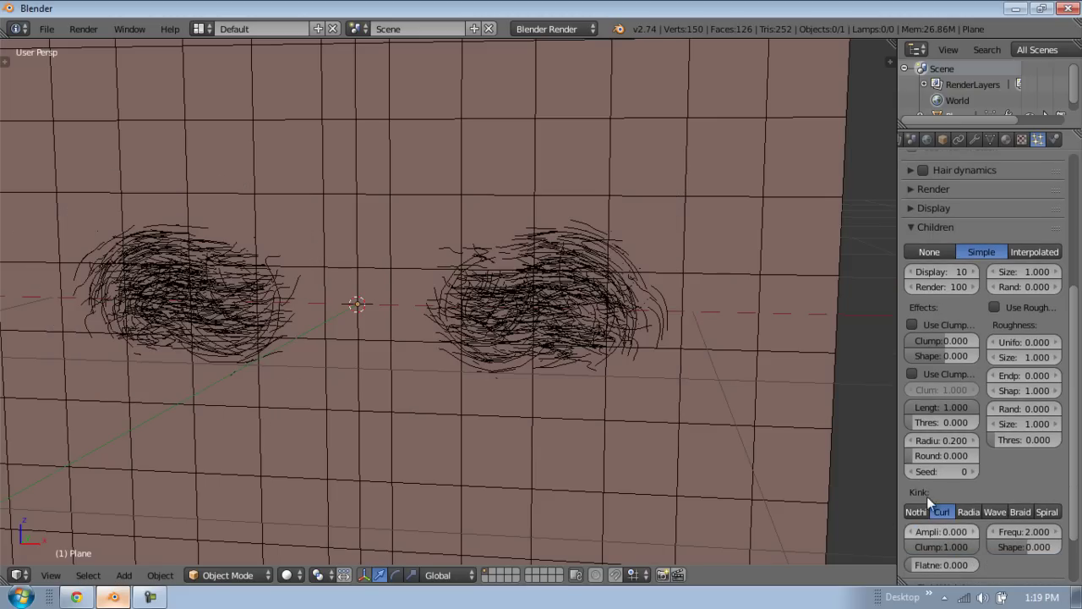
# Step: Switch the eyebrow hair's children to Interpolated and check their spread over the whole plane
pyautogui.click(1034, 250)
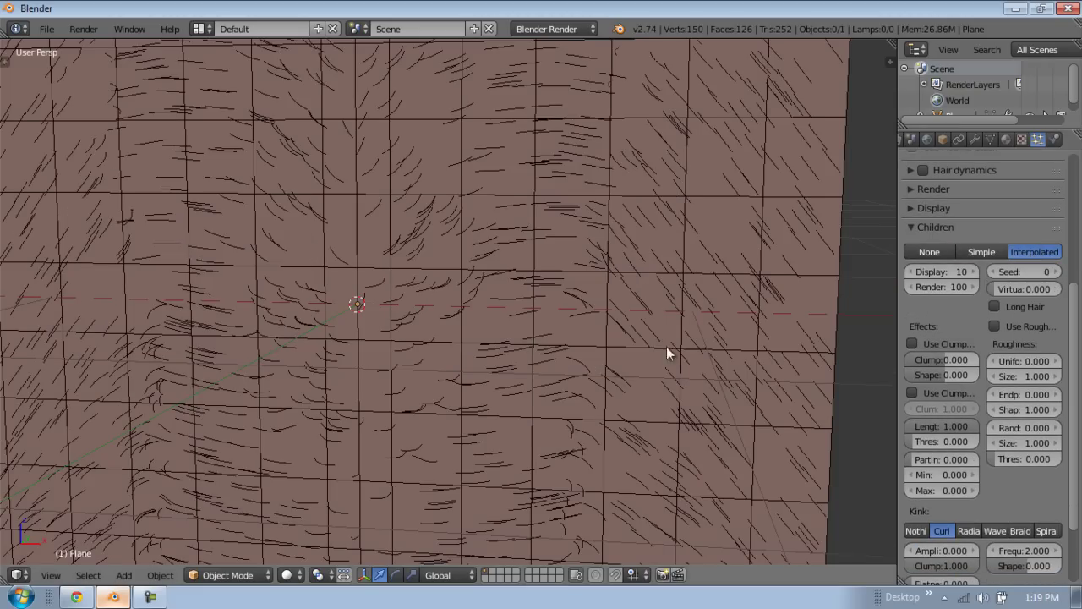
pyautogui.moveTo(757, 367); pyautogui.dragTo(554, 277, button='middle')
pyautogui.scroll(-3, 637, 399)
pyautogui.scroll(1, 638, 398)
pyautogui.moveTo(647, 286); pyautogui.dragTo(281, 120, button='middle')
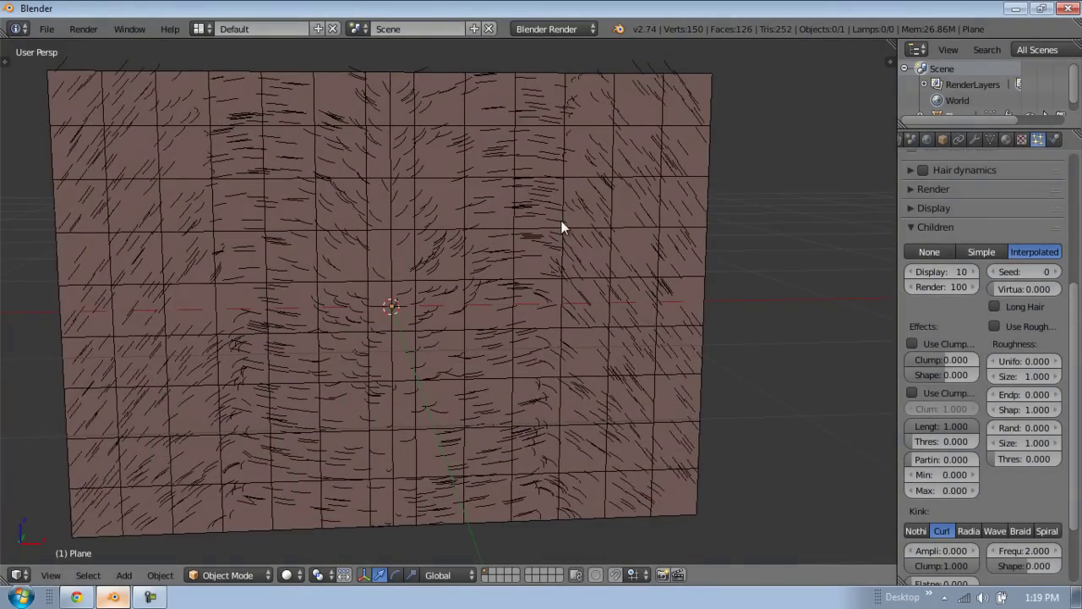
pyautogui.moveTo(565, 226); pyautogui.dragTo(681, 274, button='middle')
# Step: Try the clump curve option on the interpolated children, then turn it off
pyautogui.click(911, 343)
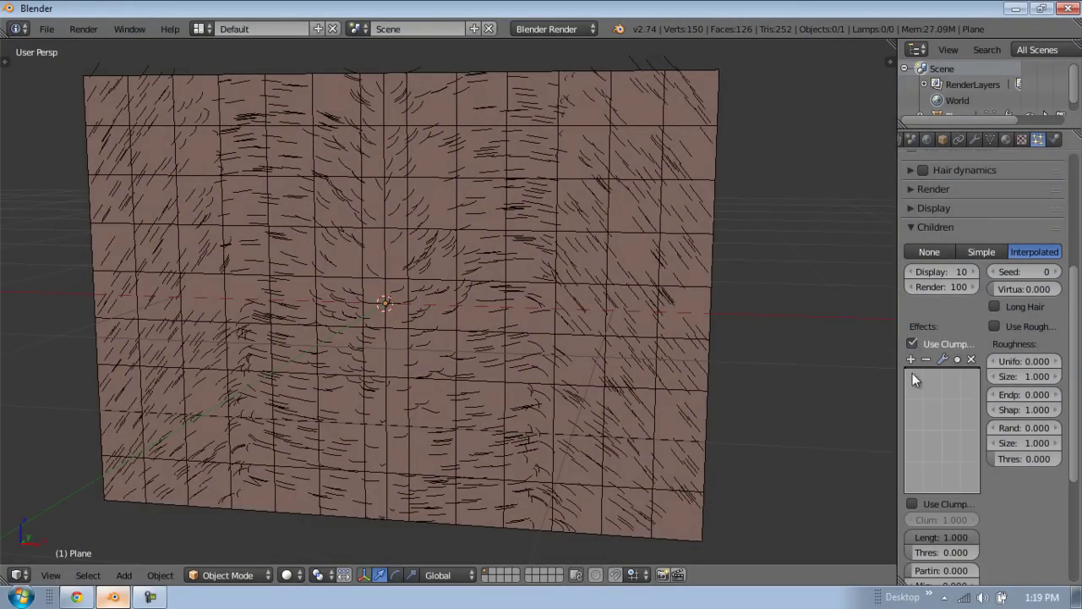
pyautogui.scroll(-1, 925, 380)
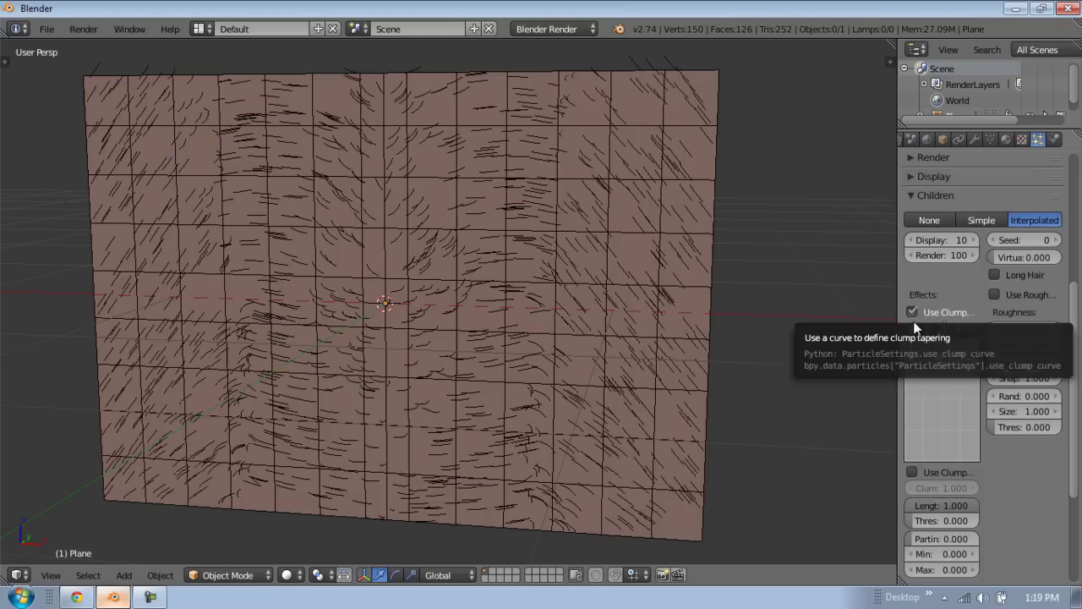
pyautogui.scroll(-1, 924, 348)
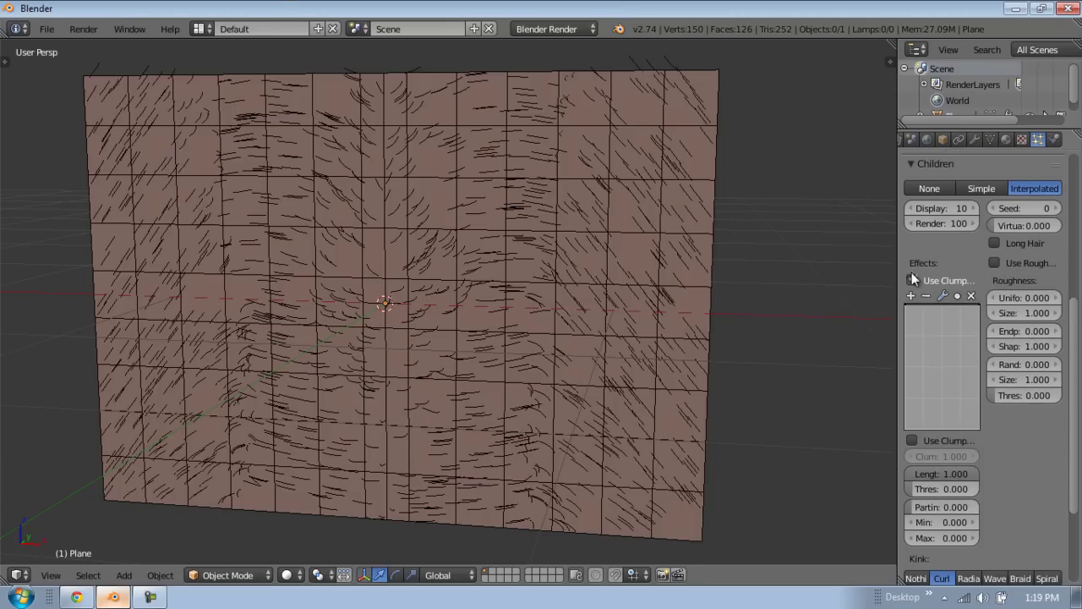
pyautogui.scroll(-1, 933, 287)
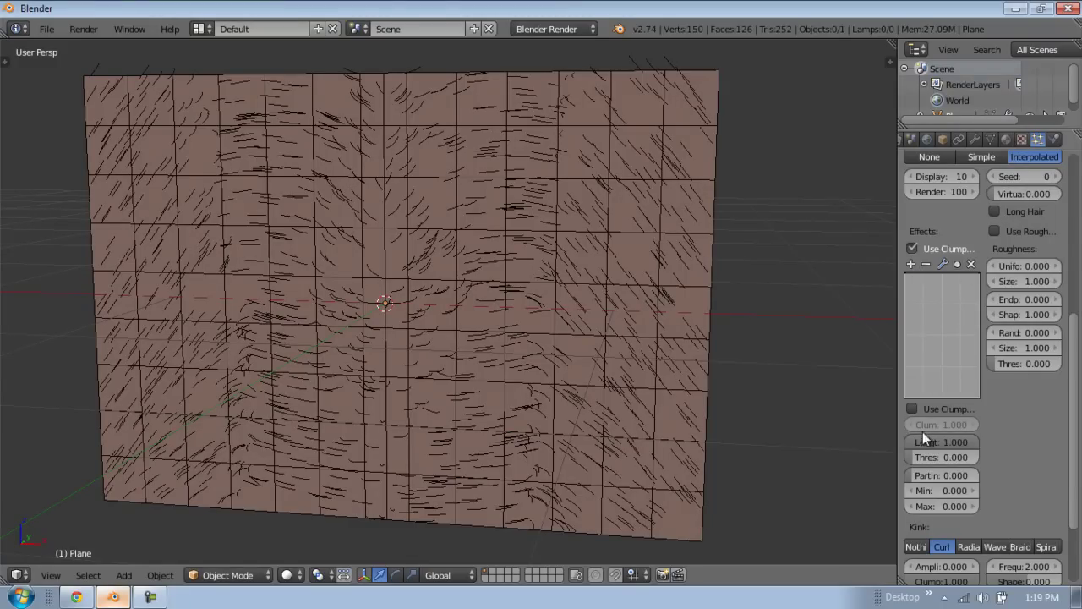
pyautogui.click(910, 248)
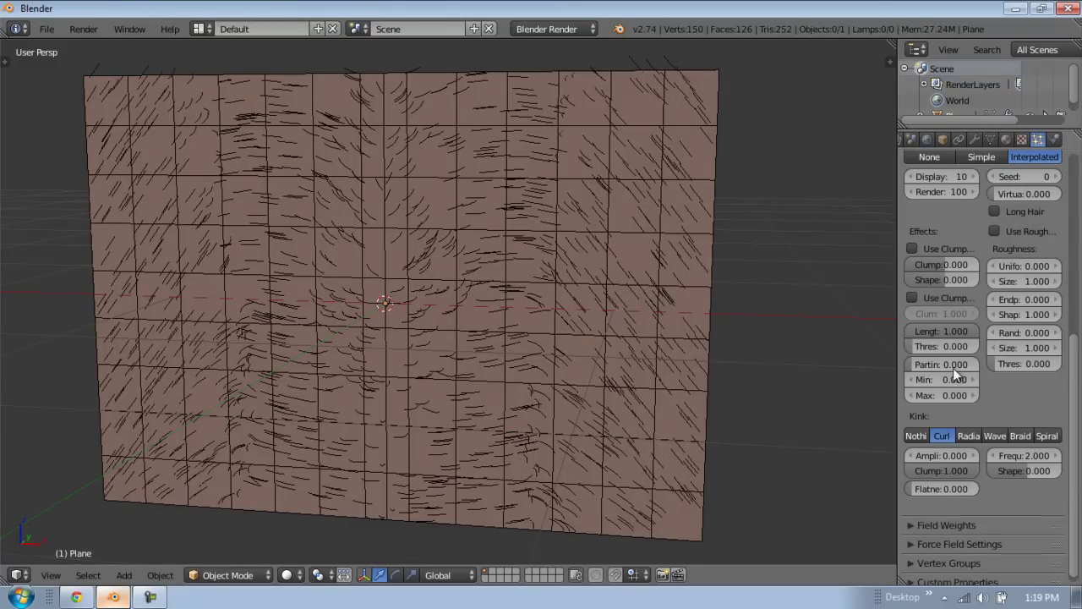
# Step: Try a clump value of 0.860 with a changed clump shape on the child hairs, then reset both to 0
pyautogui.moveTo(940, 263)
pyautogui.mouseDown()
pyautogui.moveTo(994, 272)
pyautogui.moveTo(879, 270)
pyautogui.moveTo(973, 267)
pyautogui.moveTo(973, 283)
pyautogui.moveTo(898, 285)
pyautogui.moveTo(985, 285)
pyautogui.moveTo(927, 276)
pyautogui.mouseUp()
pyautogui.moveTo(720, 314); pyautogui.dragTo(917, 301, button='middle')
pyautogui.doubleClick(946, 279)
pyautogui.write('0')
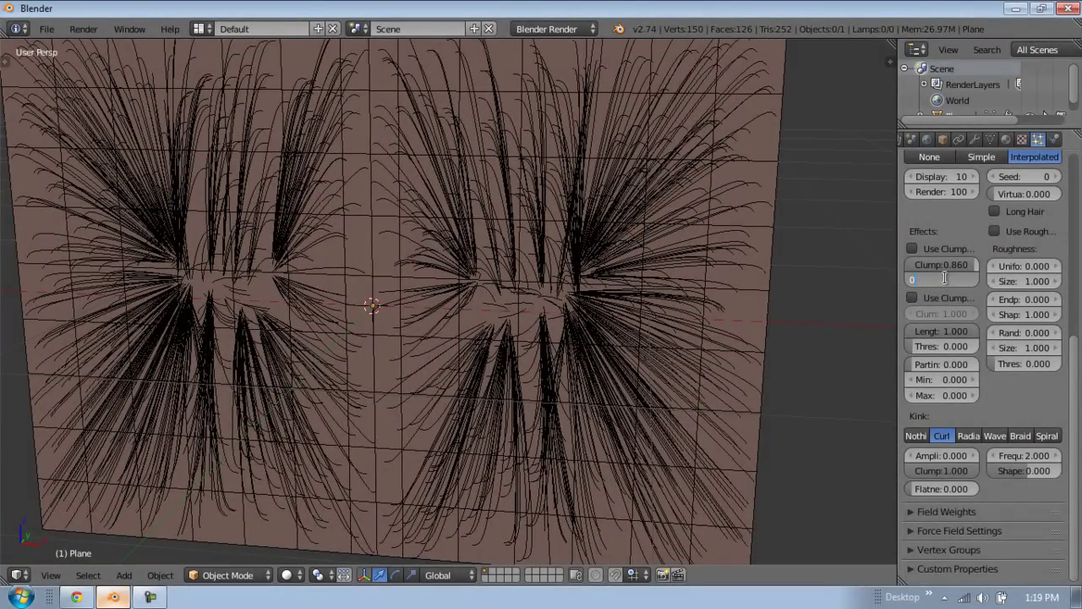
pyautogui.press('Return')
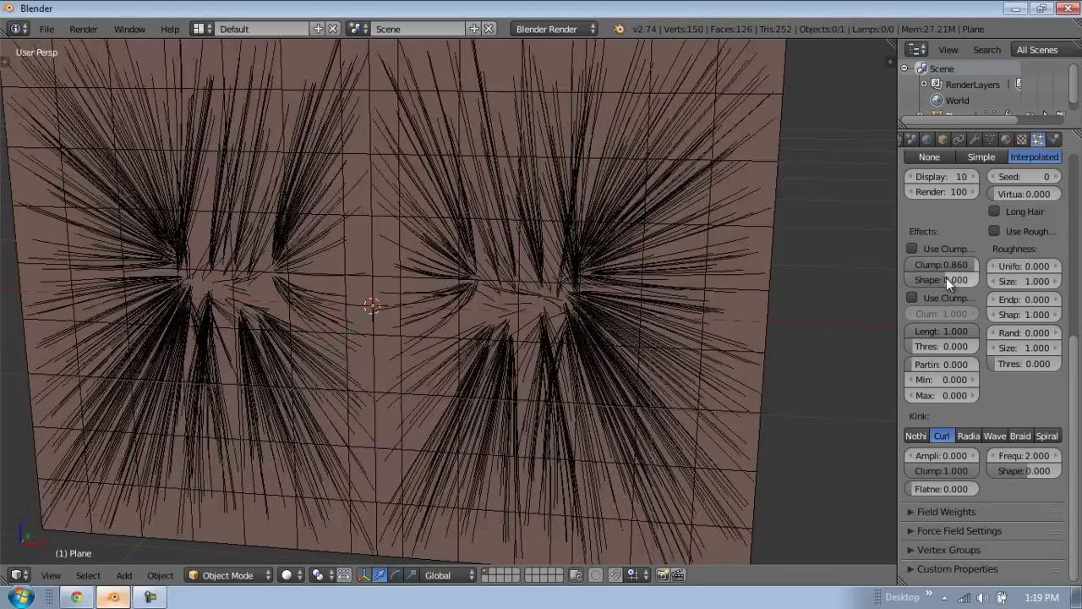
pyautogui.doubleClick(936, 263)
pyautogui.write('0')
pyautogui.press('Return')
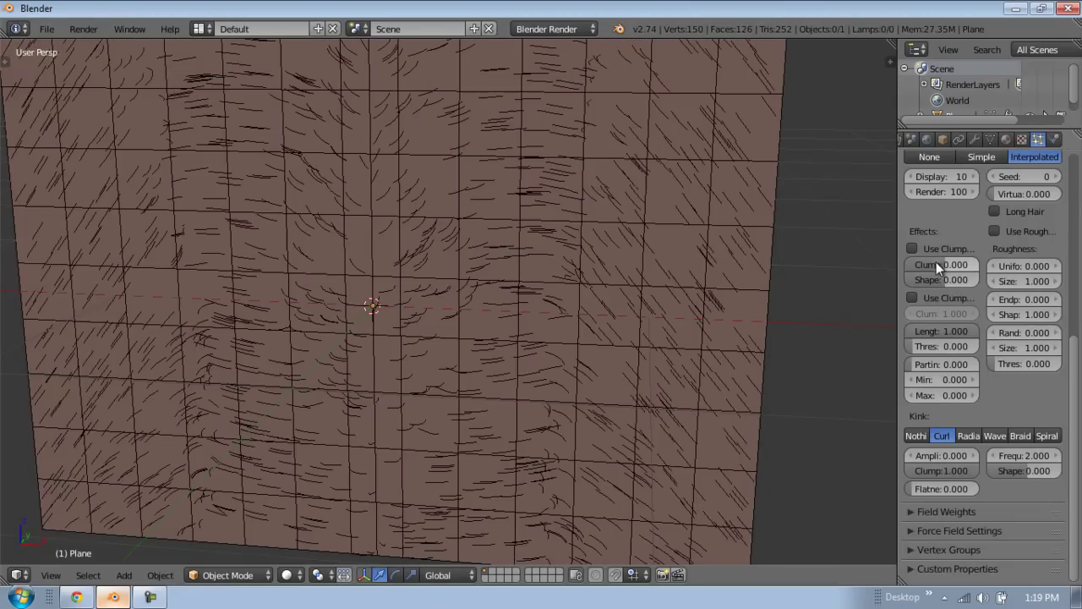
# Step: Enable the clump curve for the child hairs and lower both its endpoints to zero, making it flat
pyautogui.click(912, 248)
pyautogui.scroll(-4, 545, 310)
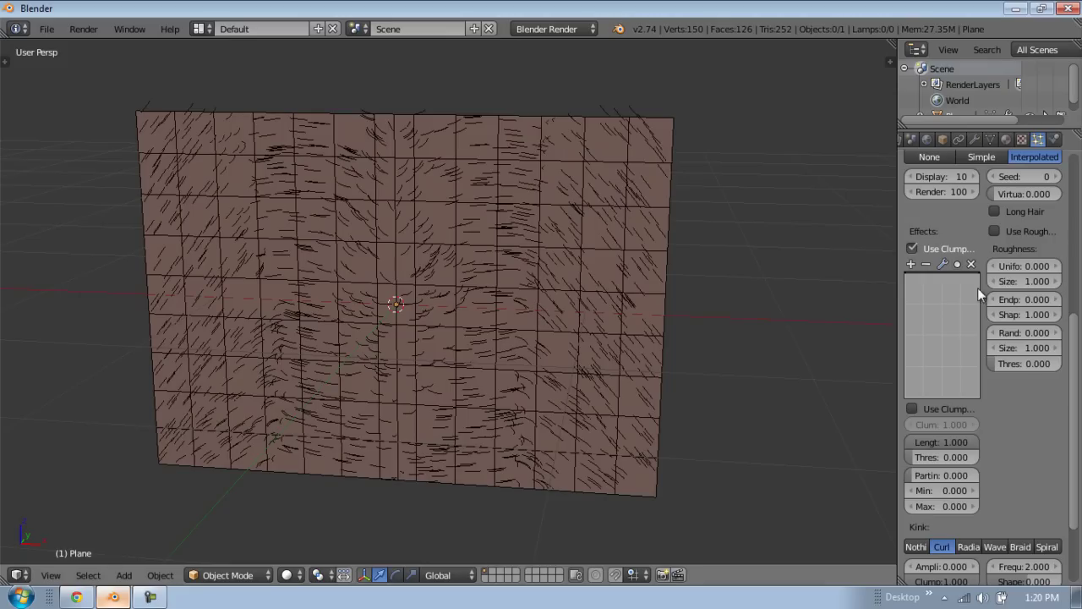
pyautogui.moveTo(592, 332); pyautogui.dragTo(559, 330, button='middle')
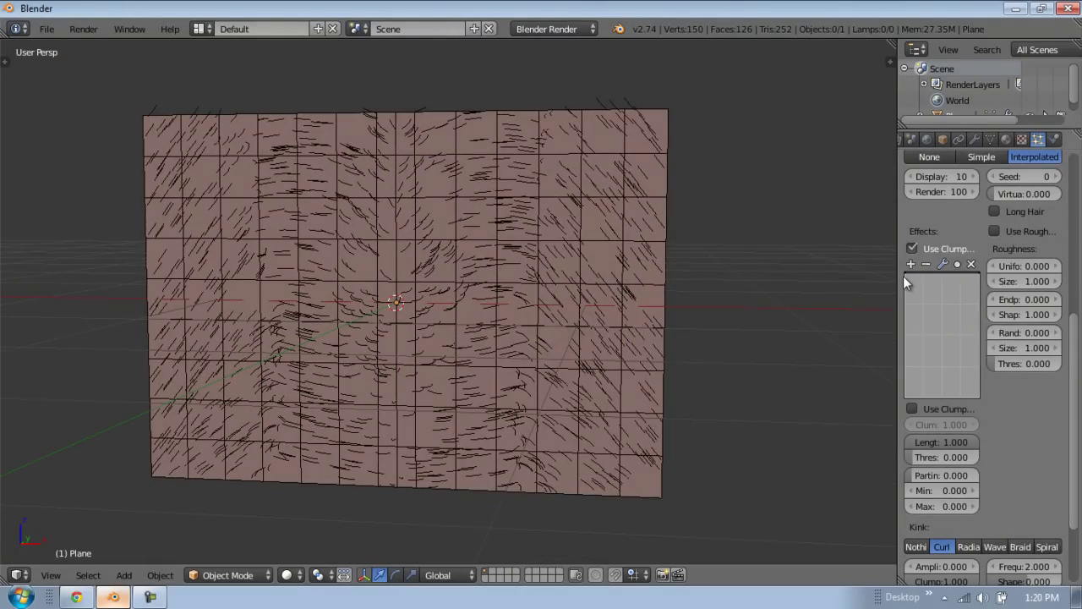
pyautogui.moveTo(907, 272); pyautogui.dragTo(896, 399)
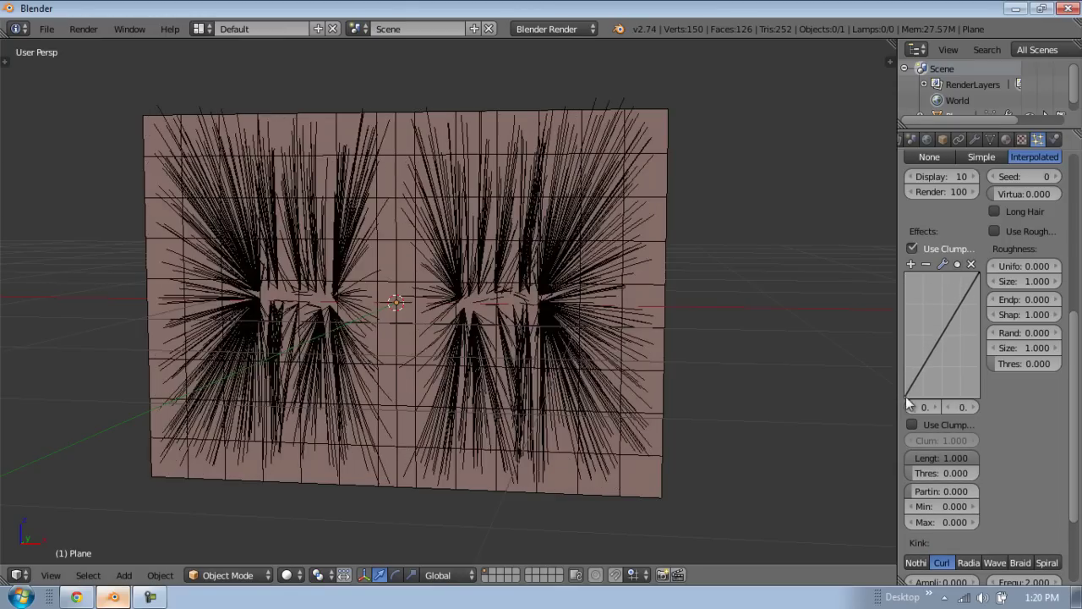
pyautogui.moveTo(978, 270); pyautogui.dragTo(974, 392)
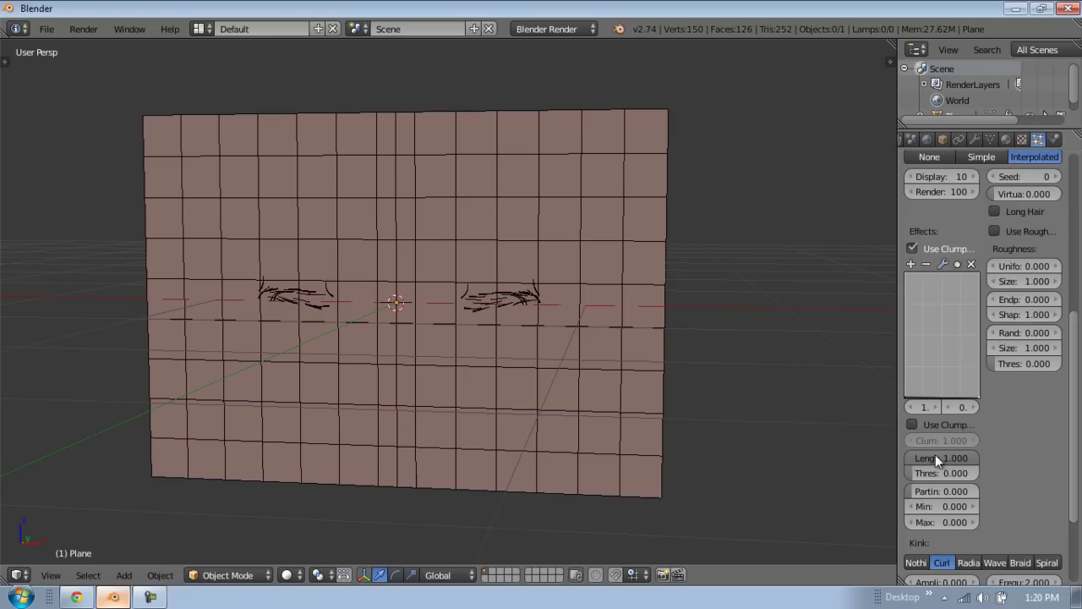
pyautogui.moveTo(912, 459); pyautogui.dragTo(974, 463)
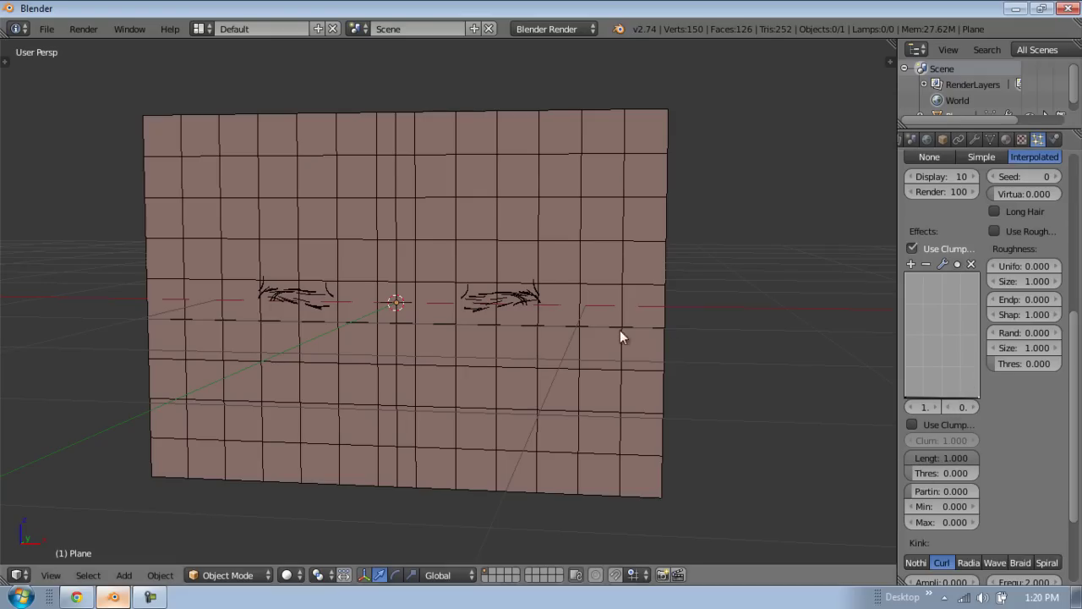
pyautogui.scroll(1, 716, 331)
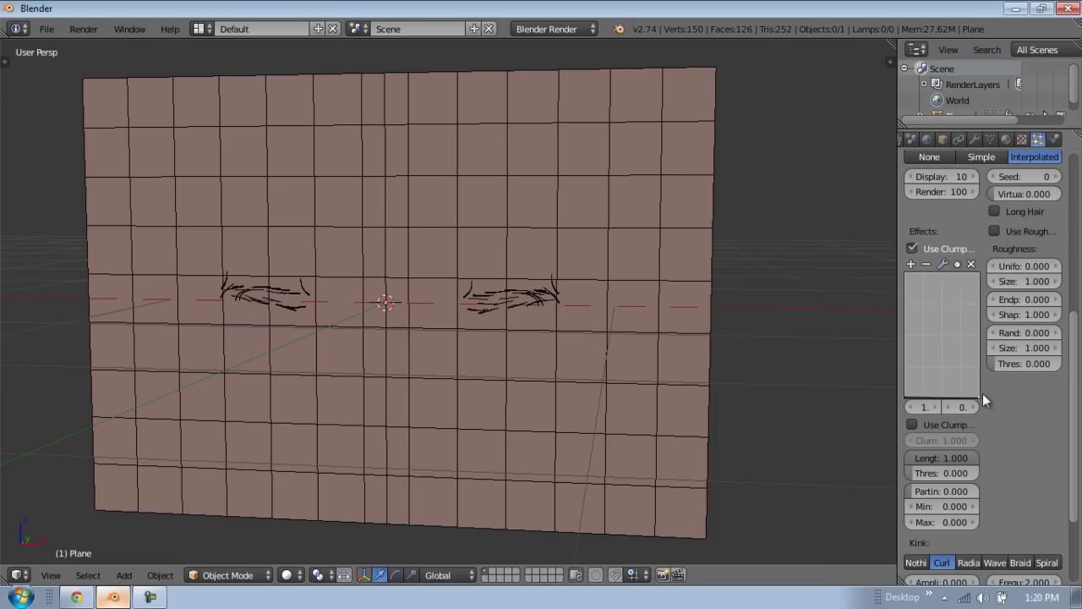
pyautogui.scroll(2, 751, 356)
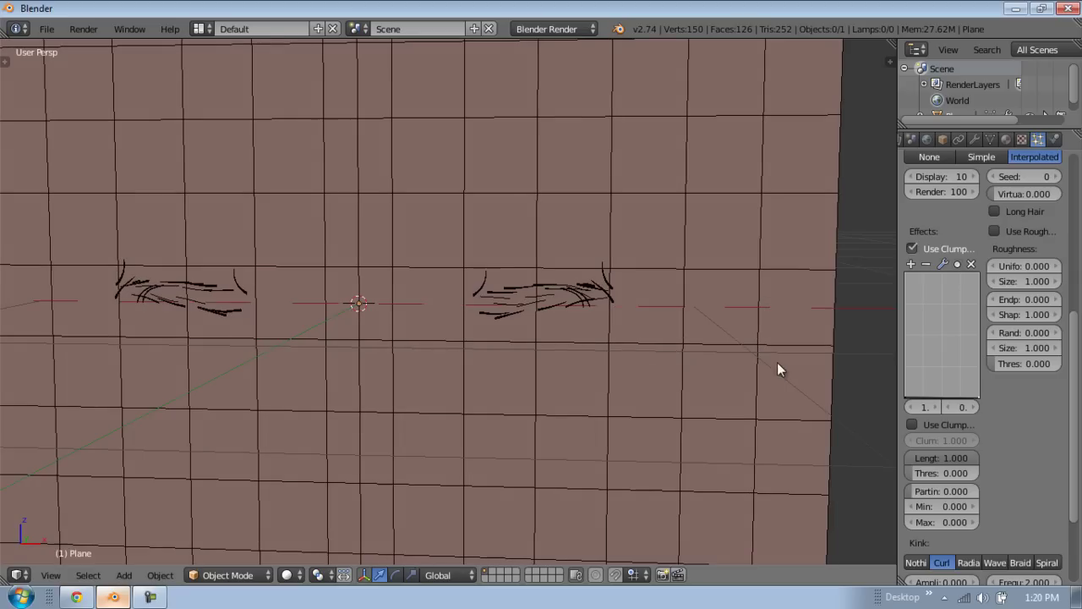
# Step: Try reshaping the clump curve by slightly raising its start, then flatten it and remove the selected curve point
pyautogui.moveTo(916, 398)
pyautogui.mouseDown()
pyautogui.moveTo(917, 383)
pyautogui.moveTo(918, 398)
pyautogui.mouseUp()
pyautogui.click(920, 406)
pyautogui.moveTo(979, 397); pyautogui.dragTo(981, 397)
pyautogui.moveTo(908, 398); pyautogui.dragTo(904, 393)
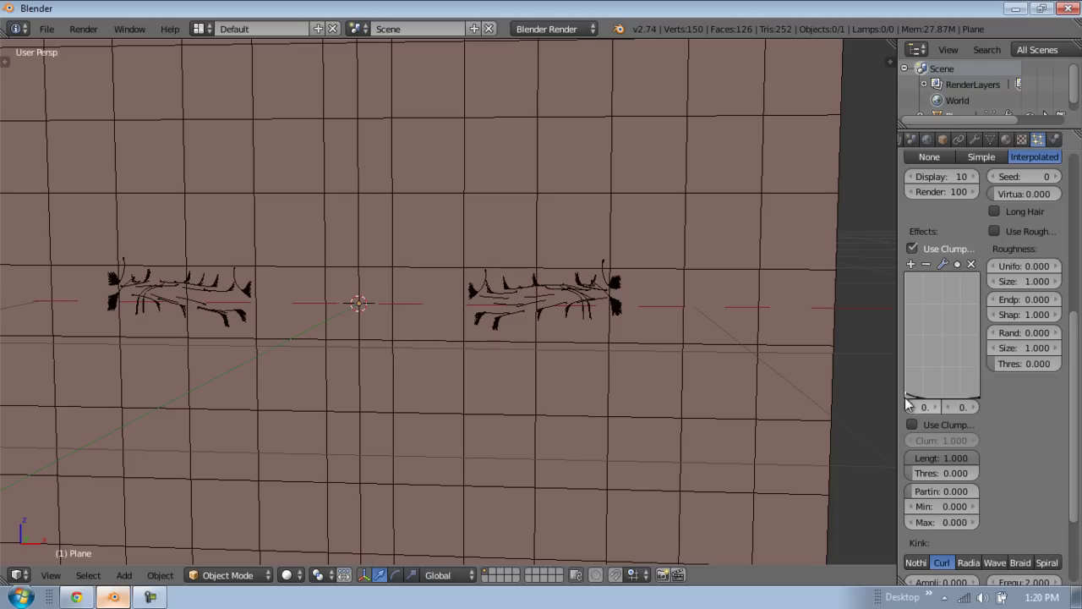
pyautogui.moveTo(906, 399); pyautogui.dragTo(906, 406)
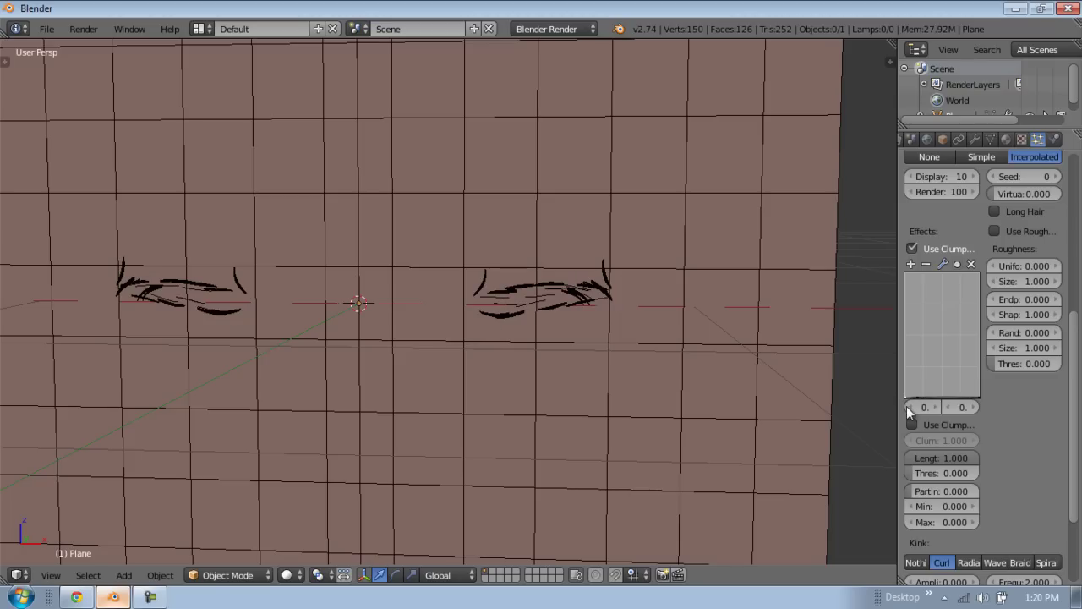
pyautogui.click(971, 265)
pyautogui.moveTo(598, 331); pyautogui.dragTo(757, 309, button='middle')
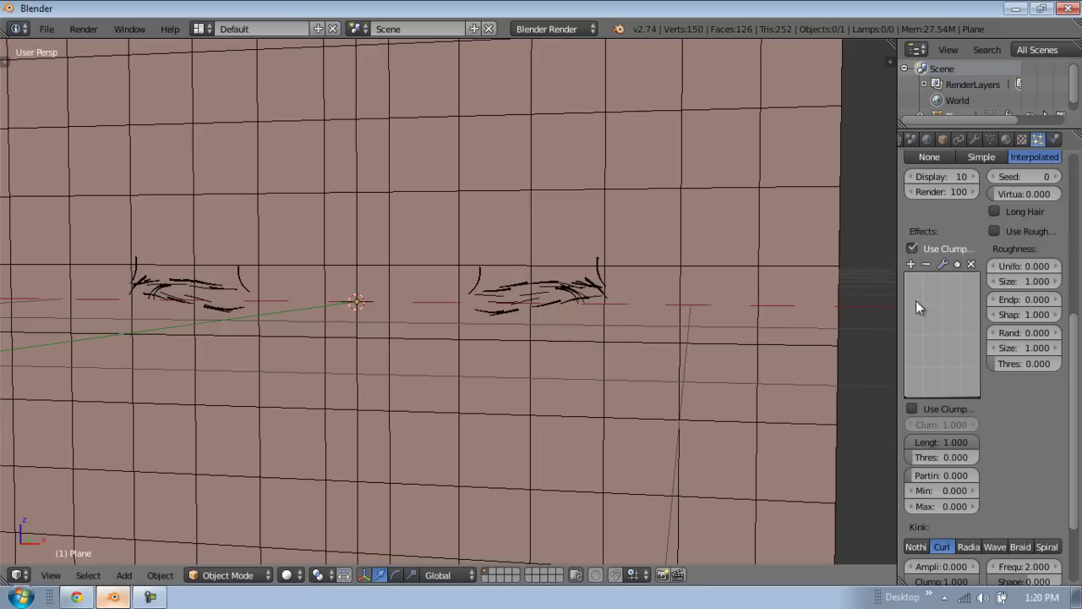
# Step: Set the child hairs' endpoint roughness to 0.020 with shape 0.100, and the displayed child count to 5
pyautogui.moveTo(1037, 303); pyautogui.dragTo(1016, 309)
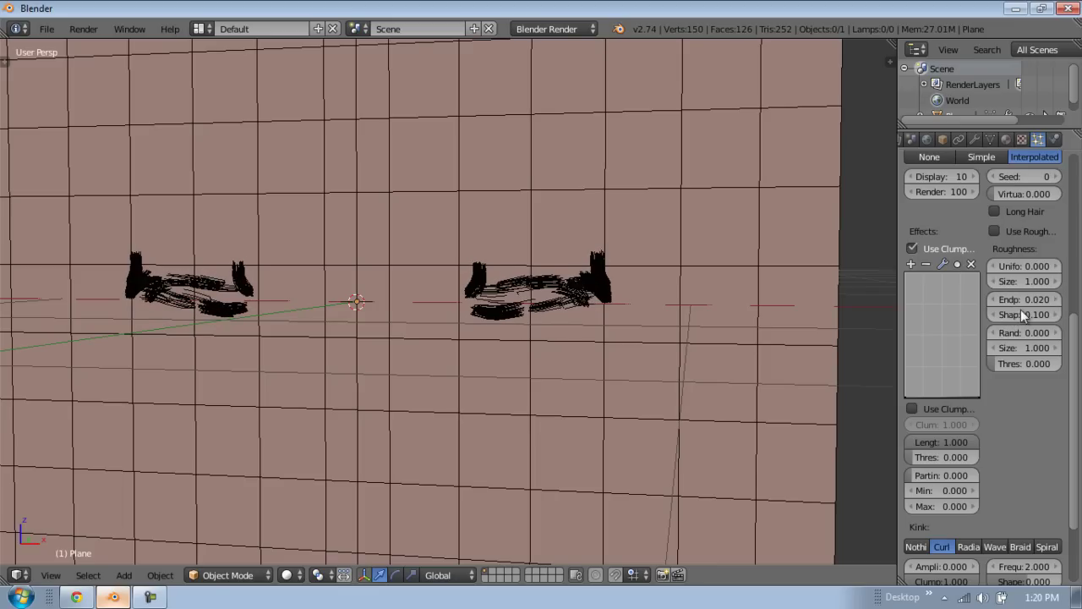
pyautogui.scroll(3, 930, 484)
pyautogui.moveTo(936, 280); pyautogui.dragTo(919, 282)
pyautogui.moveTo(560, 378); pyautogui.dragTo(606, 393, button='middle')
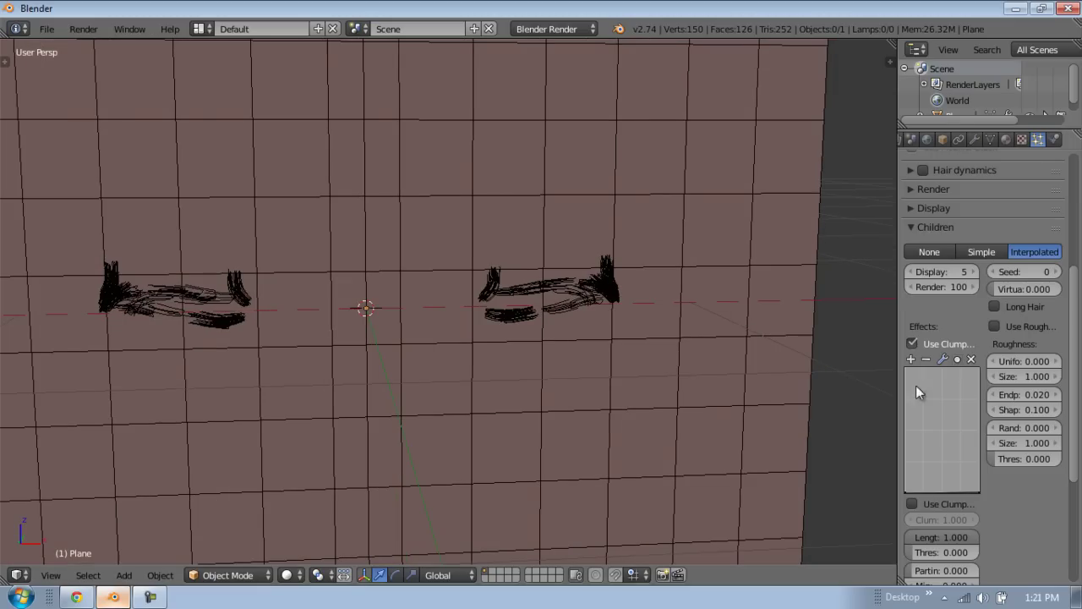
# Step: Turn the clump curve off to compare the child hairs, then enable it again and switch to the front view
pyautogui.scroll(-4, 940, 362)
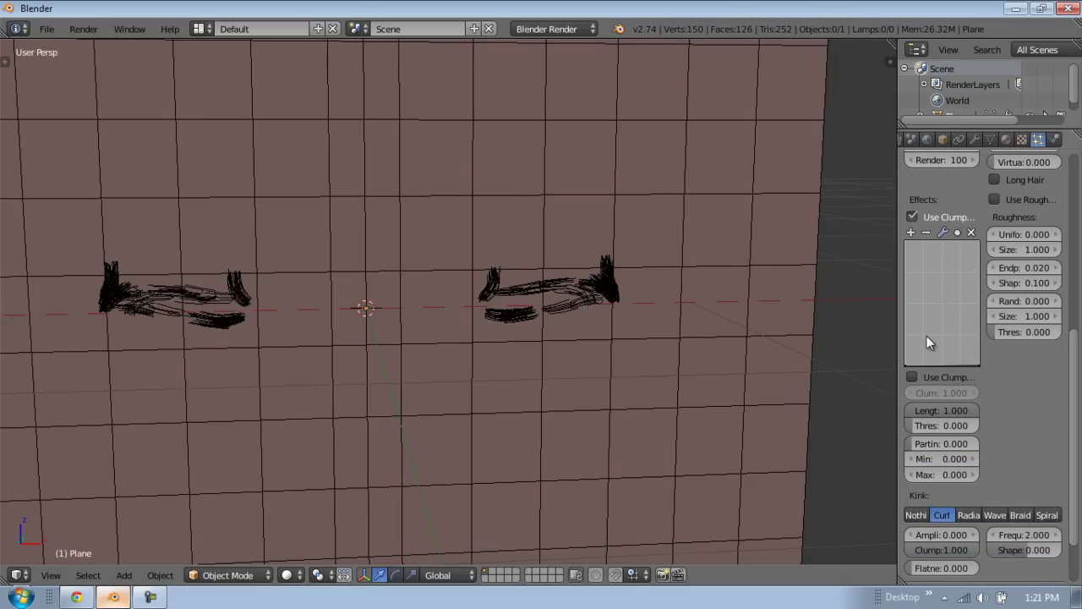
pyautogui.click(912, 216)
pyautogui.click(914, 262)
pyautogui.click(914, 266)
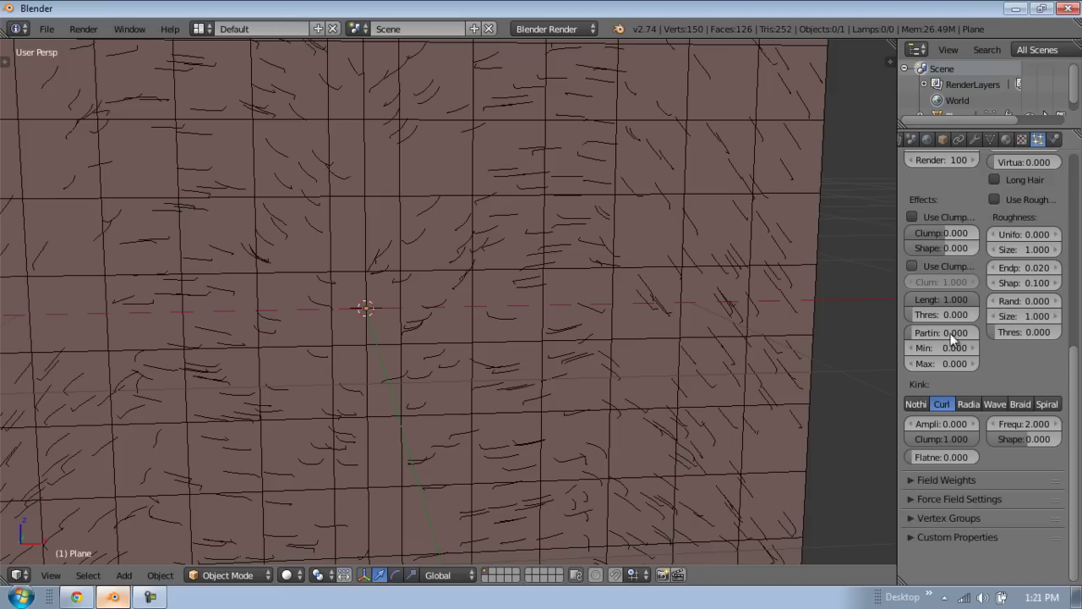
pyautogui.scroll(2, 945, 392)
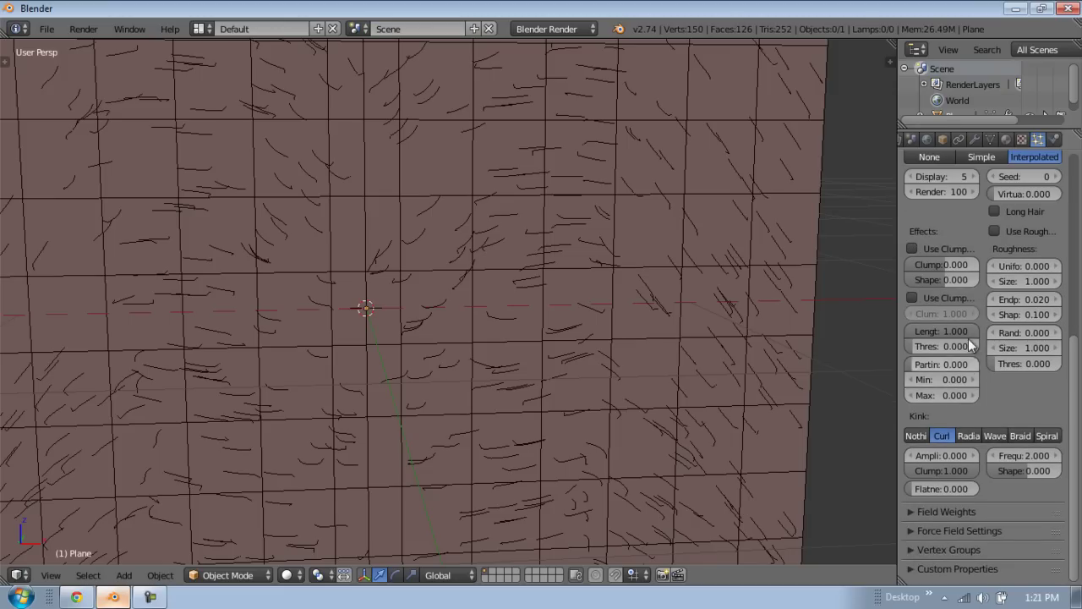
pyautogui.click(912, 248)
pyautogui.press('KP_1')
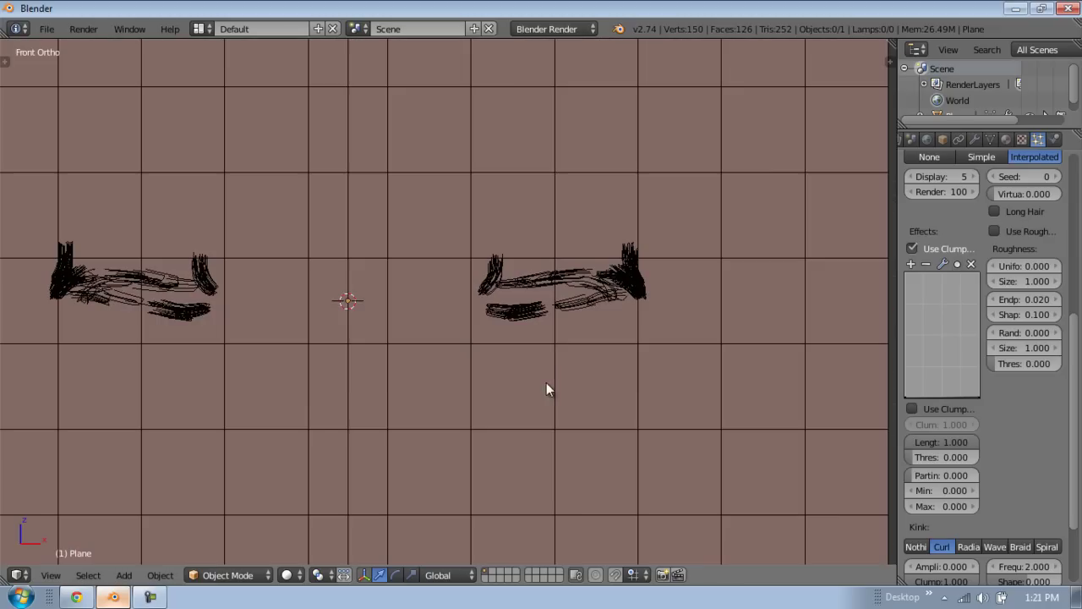
# Step: Delete the plane carrying the eyebrow hair from the scene
pyautogui.moveTo(564, 353); pyautogui.dragTo(513, 352, button='middle')
pyautogui.scroll(-4, 513, 352)
pyautogui.rightClick(510, 347)
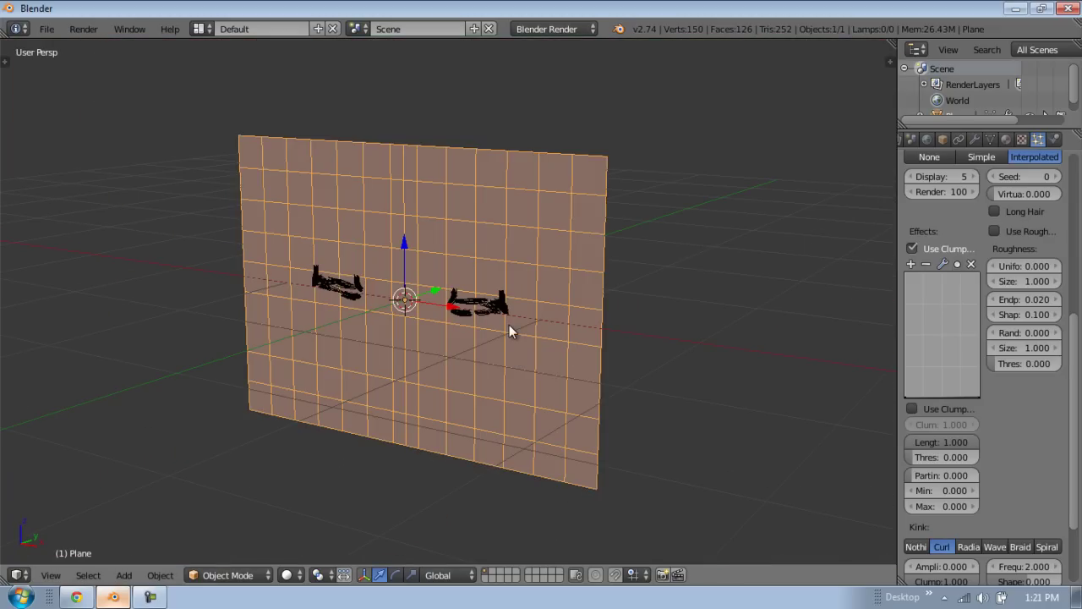
pyautogui.press('x')
pyautogui.click(492, 313)
# Step: Add a monkey mesh to the empty scene and view it from the front
pyautogui.press('KP_1')
pyautogui.hotkey('shift', 'a')
pyautogui.moveTo(501, 119)
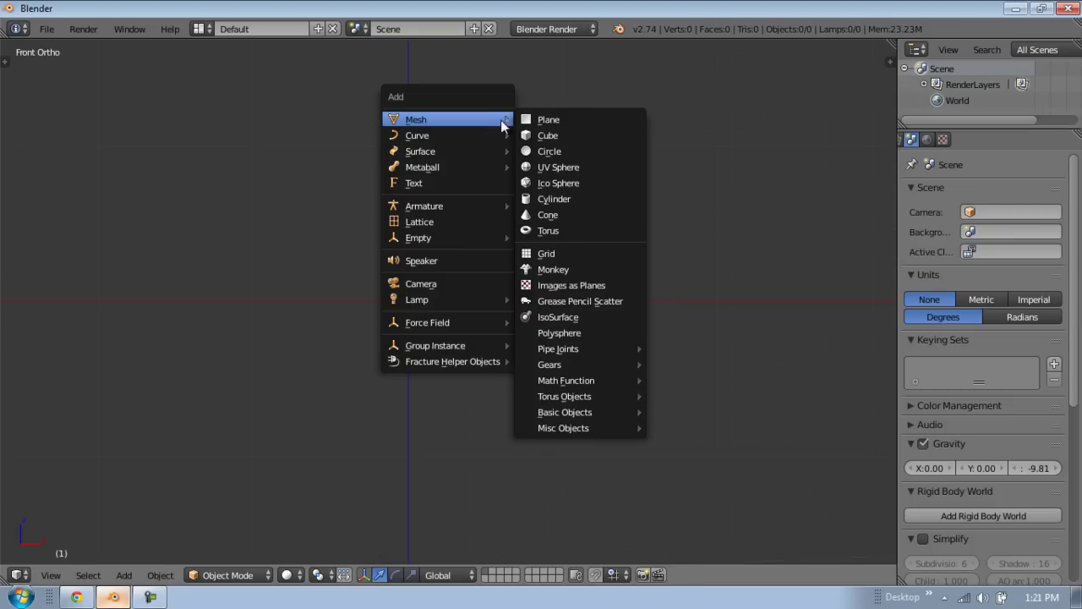
pyautogui.click(551, 269)
pyautogui.moveTo(573, 208); pyautogui.dragTo(461, 296, button='middle')
pyautogui.press('KP_1')
pyautogui.moveTo(423, 225); pyautogui.dragTo(473, 249, button='middle')
pyautogui.press('KP_1')
# Step: Lasso-select the back of the monkey's head in Edit Mode, using wireframe display and the right side view
pyautogui.hotkey('ctrl', 'Tab')
pyautogui.hotkey('ctrl', 'Tab')
pyautogui.hotkey('ctrl', 'Tab')
pyautogui.press('Tab')
pyautogui.press('a')
pyautogui.press('z')
pyautogui.moveTo(483, 223)
pyautogui.mouseDown(button='middle')
pyautogui.moveTo(524, 285)
pyautogui.moveTo(449, 261)
pyautogui.mouseUp(button='middle')
pyautogui.press('KP_3')
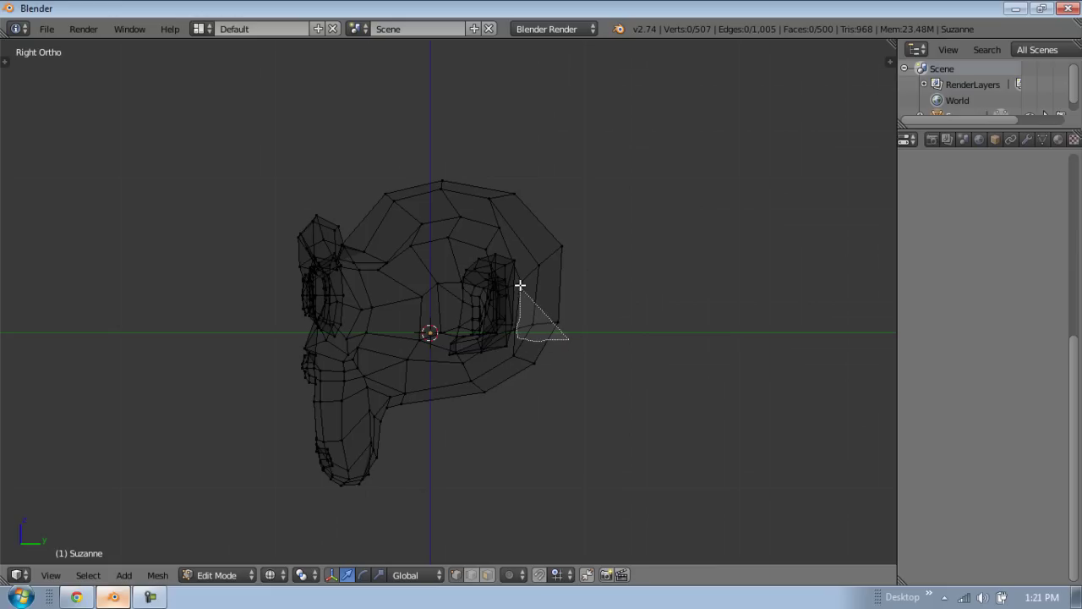
pyautogui.moveTo(520, 253)
pyautogui.keyDown('ctrl'); pyautogui.mouseDown()
pyautogui.moveTo(474, 248)
pyautogui.moveTo(386, 268)
pyautogui.moveTo(347, 228)
pyautogui.moveTo(571, 143)
pyautogui.moveTo(573, 161)
pyautogui.mouseUp(); pyautogui.keyUp('ctrl')
# Step: Extend the selection with the missing vertices around the underside and sides of the monkey's head
pyautogui.moveTo(573, 161)
pyautogui.mouseDown(button='middle')
pyautogui.moveTo(541, 254)
pyautogui.moveTo(495, 334)
pyautogui.moveTo(385, 366)
pyautogui.mouseUp(button='middle')
pyautogui.keyDown('shift'); pyautogui.rightClick(418, 322); pyautogui.keyUp('shift')
pyautogui.moveTo(417, 321); pyautogui.dragTo(408, 356, button='middle')
pyautogui.keyDown('shift'); pyautogui.rightClick(438, 355); pyautogui.keyUp('shift')
pyautogui.keyDown('shift'); pyautogui.rightClick(475, 353); pyautogui.keyUp('shift')
pyautogui.keyDown('shift'); pyautogui.rightClick(531, 323); pyautogui.keyUp('shift')
pyautogui.moveTo(531, 322); pyautogui.dragTo(429, 329, button='middle')
pyautogui.keyDown('shift'); pyautogui.rightClick(415, 346); pyautogui.keyUp('shift')
pyautogui.keyDown('shift'); pyautogui.rightClick(459, 370); pyautogui.keyUp('shift')
pyautogui.keyDown('shift'); pyautogui.rightClick(437, 373); pyautogui.keyUp('shift')
pyautogui.moveTo(559, 300); pyautogui.dragTo(479, 330, button='middle')
pyautogui.keyDown('shift'); pyautogui.rightClick(475, 356); pyautogui.keyUp('shift')
pyautogui.keyDown('shift'); pyautogui.rightClick(528, 327); pyautogui.keyUp('shift')
pyautogui.keyDown('shift'); pyautogui.rightClick(536, 287); pyautogui.keyUp('shift')
# Step: Assign the selected head vertices to a new vertex group and return to Object Mode
pyautogui.moveTo(536, 288); pyautogui.dragTo(494, 294, button='middle')
pyautogui.hotkey('ctrl', 'g')
pyautogui.click(495, 293)
pyautogui.moveTo(605, 295); pyautogui.dragTo(440, 314, button='middle')
pyautogui.hotkey('ctrl', 'Tab')
pyautogui.moveTo(789, 230); pyautogui.dragTo(554, 216, button='middle')
pyautogui.hotkey('ctrl', 'Tab')
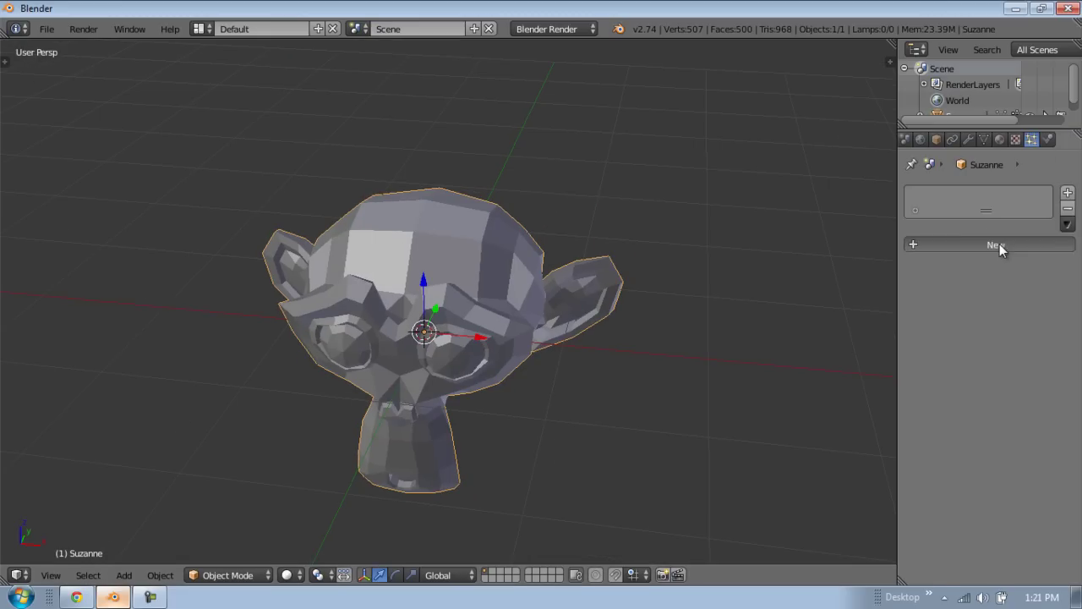
# Step: Add a Hair particle system to the monkey and set its density vertex group to Group
pyautogui.click(998, 242)
pyautogui.click(983, 262)
pyautogui.click(974, 227)
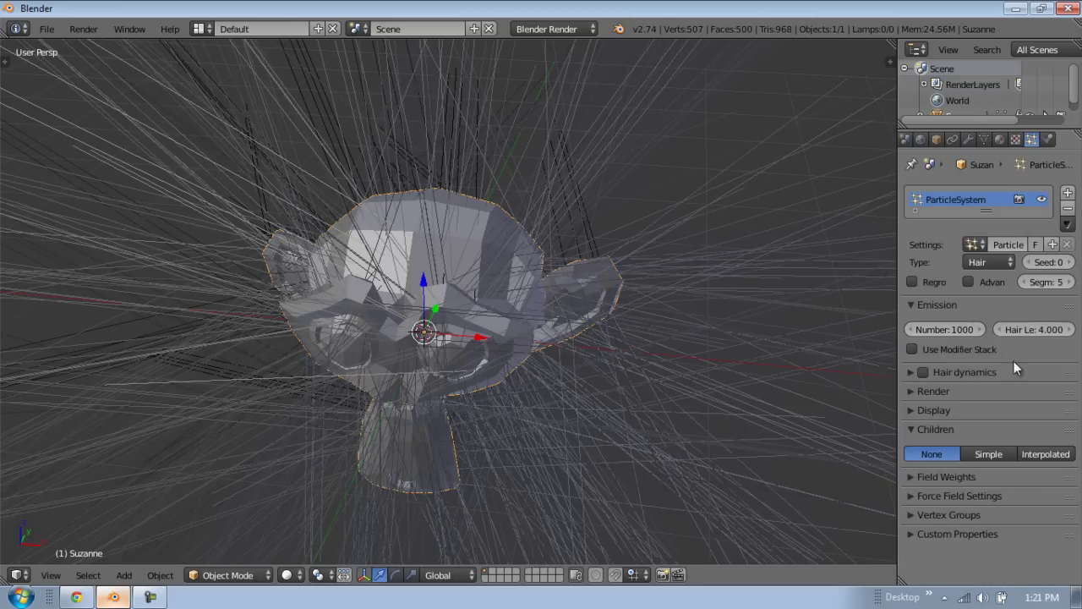
pyautogui.click(931, 516)
pyautogui.click(993, 523)
pyautogui.click(950, 516)
pyautogui.click(987, 538)
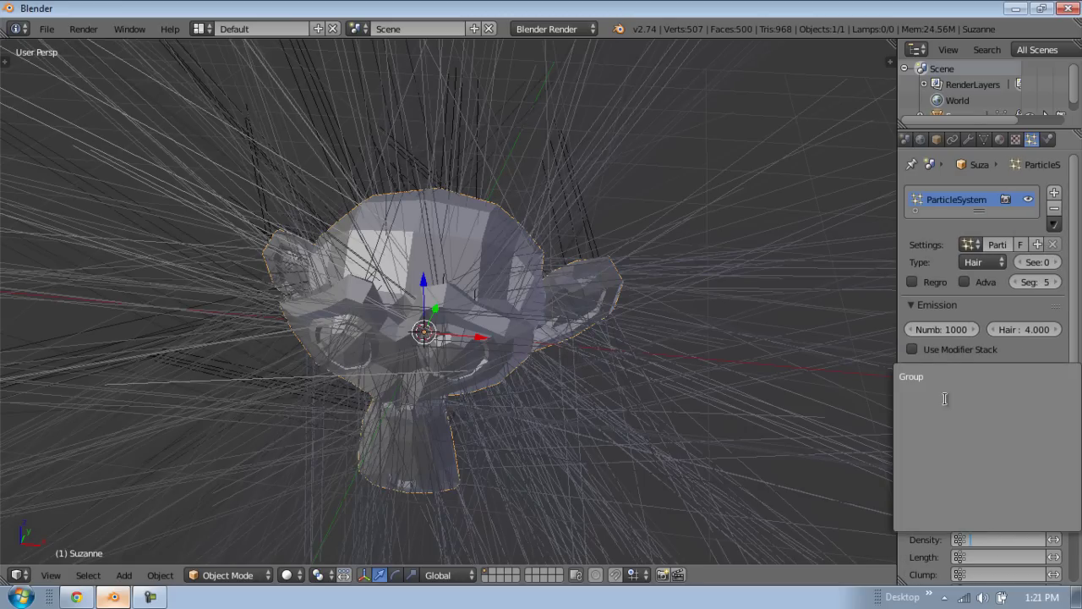
pyautogui.click(931, 385)
# Step: Apply the monkey's object transforms and set the hair length to 3
pyautogui.moveTo(724, 382); pyautogui.dragTo(380, 353, button='middle')
pyautogui.hotkey('ctrl', 'a')
pyautogui.click(409, 339)
pyautogui.press('KP_1')
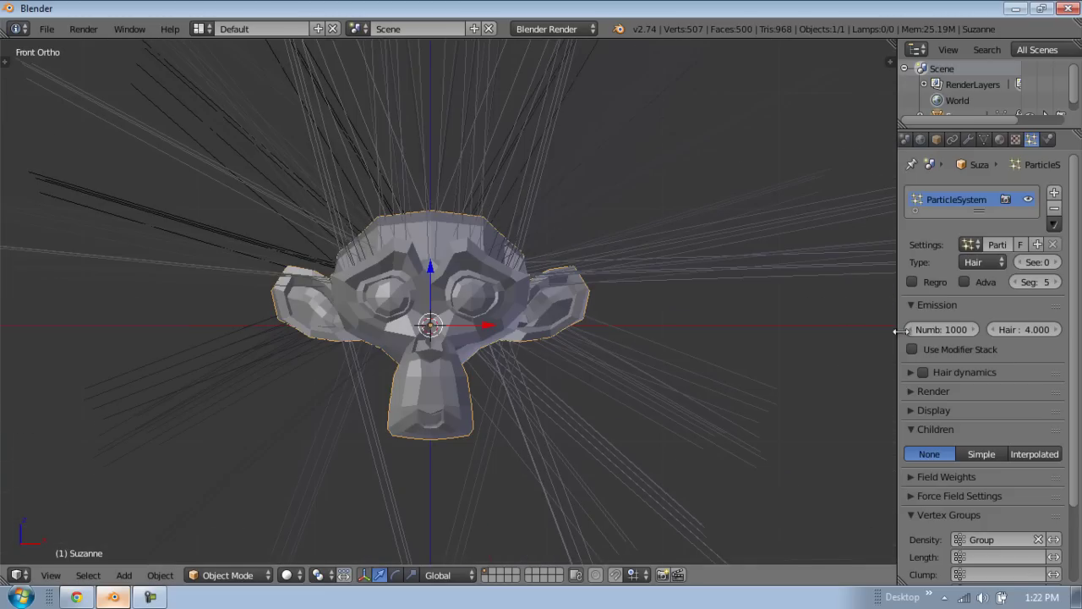
pyautogui.write('3')
pyautogui.press('Return')
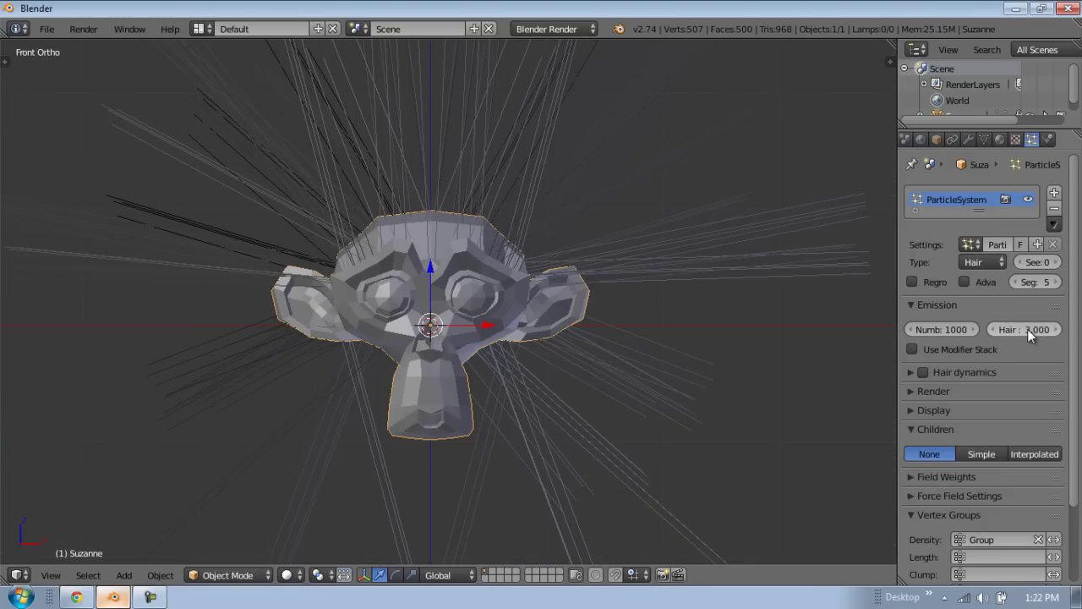
pyautogui.hotkey('ctrl', 'a')
pyautogui.click(513, 184)
pyautogui.moveTo(514, 185); pyautogui.dragTo(483, 264, button='middle')
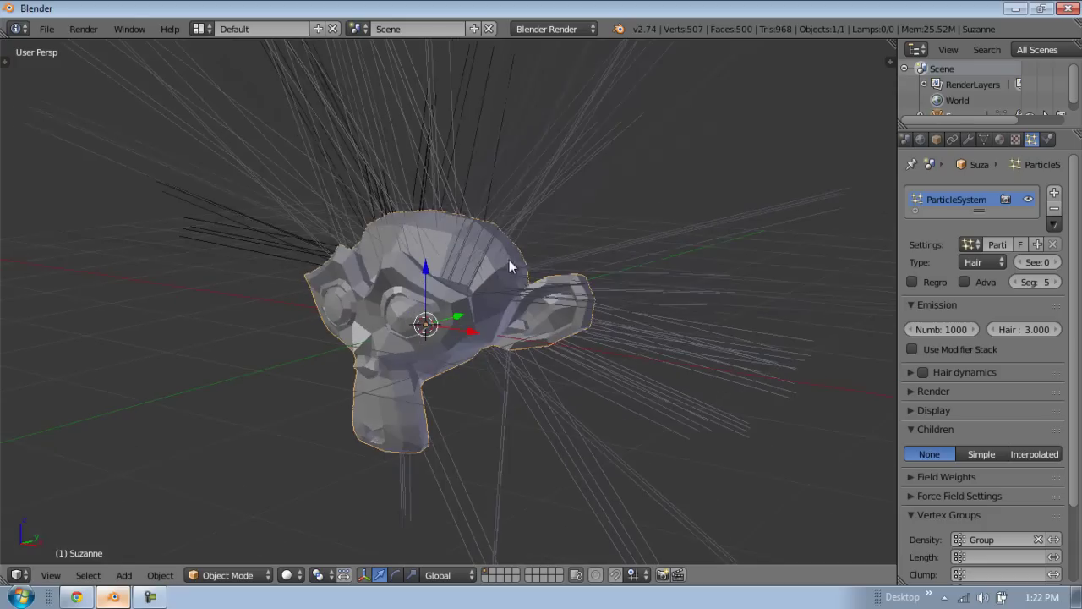
# Step: Shorten the monkey's hair length to 2.380 and check the strands from the front and side
pyautogui.press('Tab')
pyautogui.press('a')
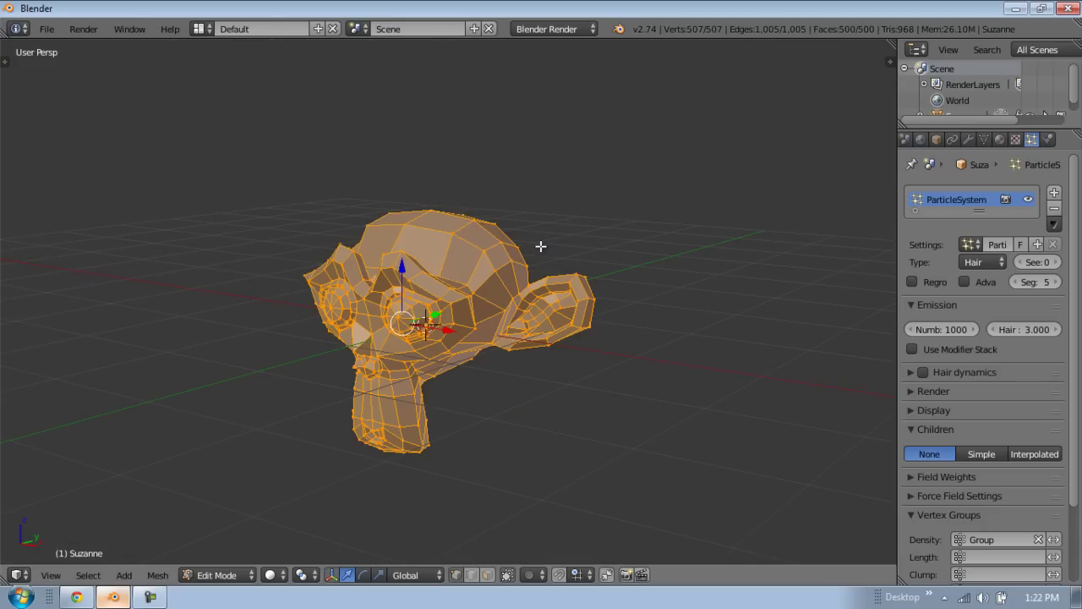
pyautogui.press('Tab')
pyautogui.moveTo(541, 246); pyautogui.dragTo(507, 291, button='middle')
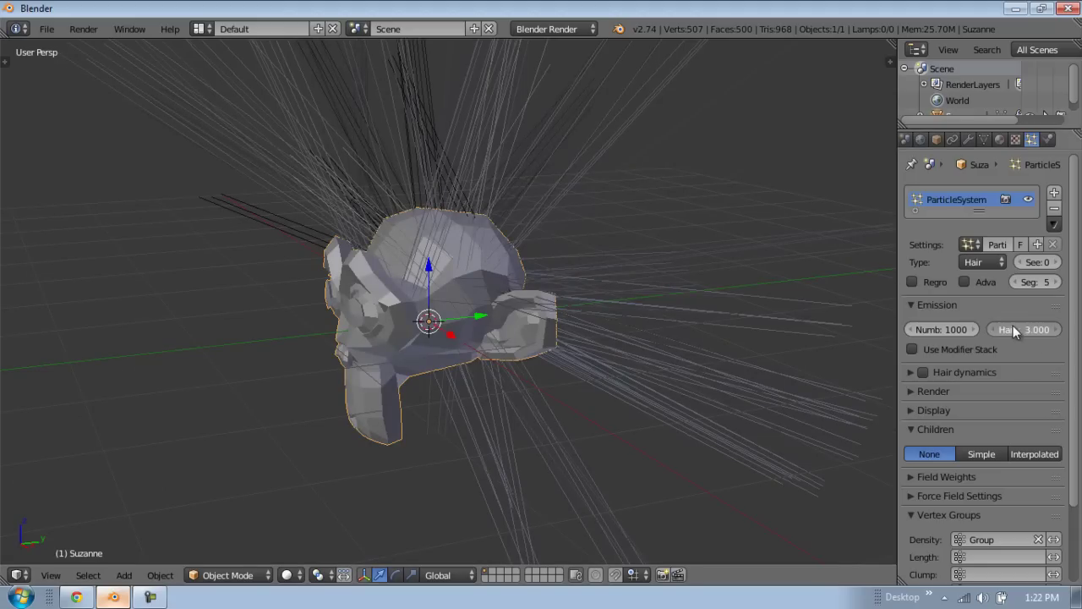
pyautogui.moveTo(976, 331); pyautogui.dragTo(962, 355)
pyautogui.press('KP_1')
pyautogui.press('KP_1')
pyautogui.press('KP_5')
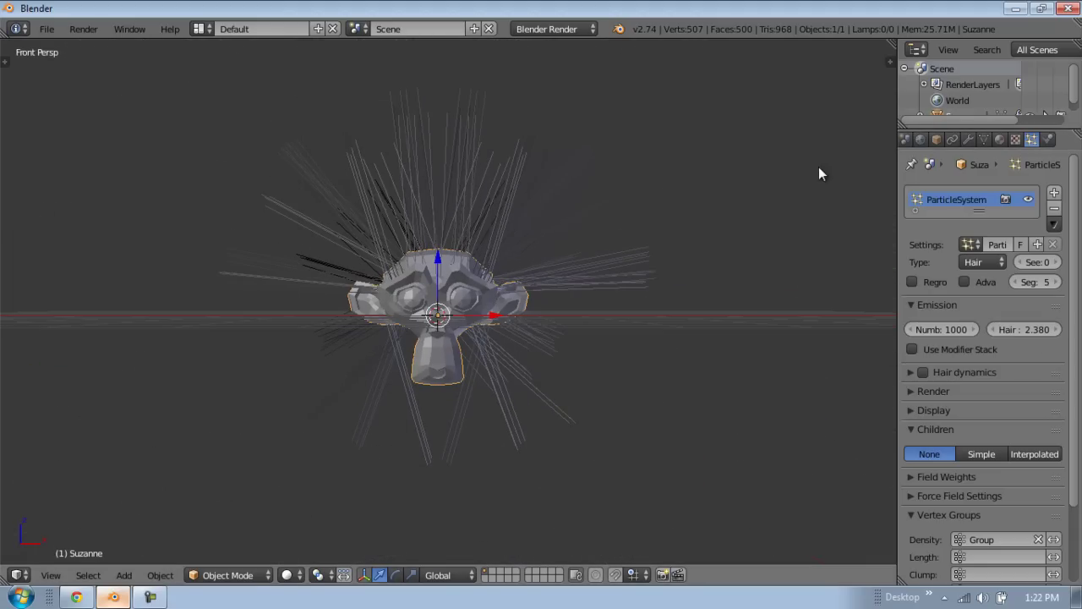
pyautogui.moveTo(562, 115); pyautogui.dragTo(509, 268, button='middle')
pyautogui.press('KP_3')
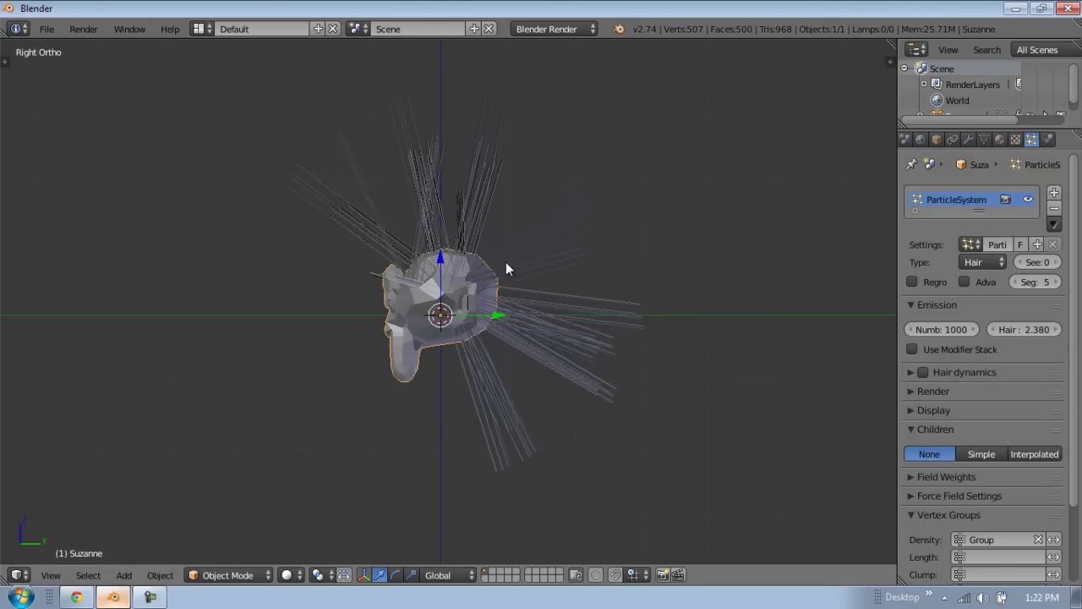
pyautogui.moveTo(516, 304); pyautogui.dragTo(529, 347, button='middle')
# Step: Examine the monkey's bare mesh from behind in Edit Mode, and its hair distribution from the front in Object Mode
pyautogui.press('Tab')
pyautogui.scroll(2, 434, 327)
pyautogui.press('a')
pyautogui.moveTo(435, 327); pyautogui.dragTo(547, 336, button='middle')
pyautogui.press('a')
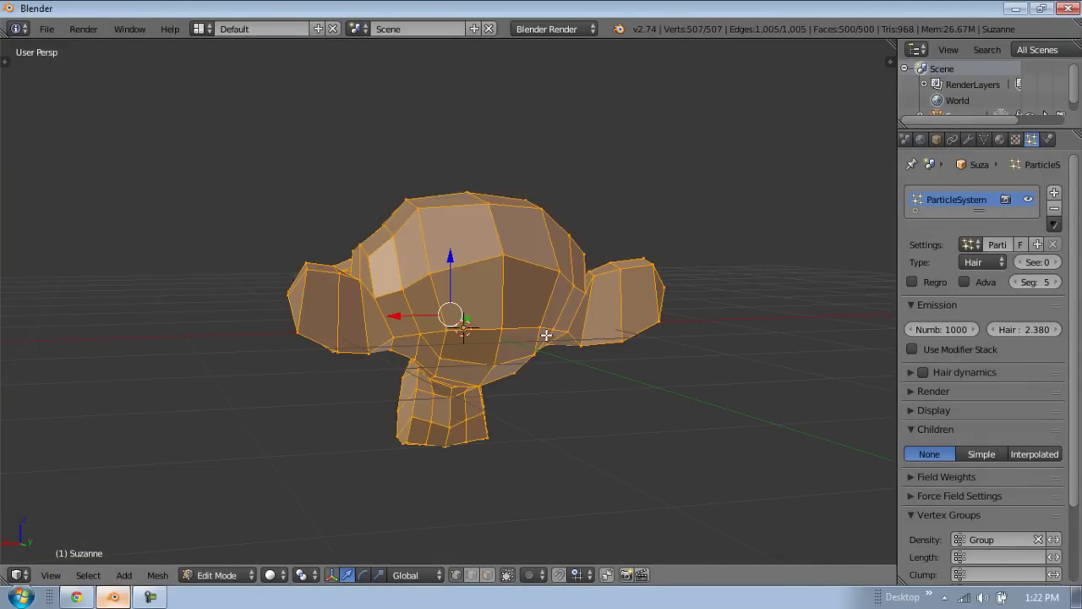
pyautogui.press('a')
pyautogui.press('KP_1')
pyautogui.press('Tab')
pyautogui.moveTo(482, 303); pyautogui.dragTo(636, 328, button='middle')
pyautogui.press('KP_1')
pyautogui.scroll(1, 505, 305)
pyautogui.keyDown('shift'); pyautogui.moveTo(505, 305); pyautogui.dragTo(473, 284, button='middle'); pyautogui.keyUp('shift')
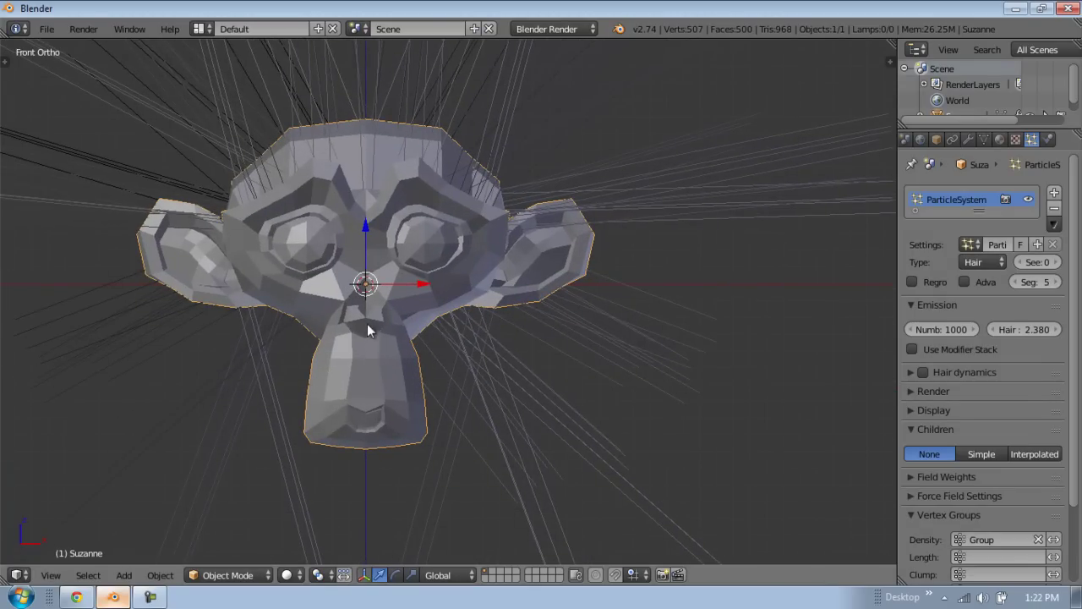
# Step: Delete the monkey and add a UV sphere in its place
pyautogui.press('x')
pyautogui.click(369, 289)
pyautogui.hotkey('shift', 'a')
pyautogui.moveTo(444, 210)
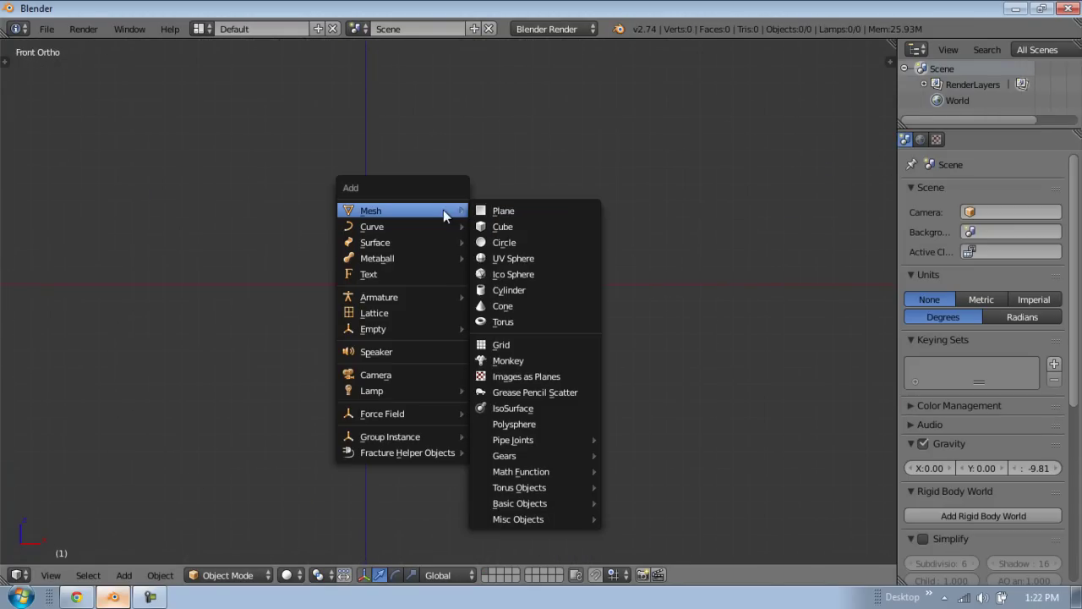
pyautogui.click(514, 258)
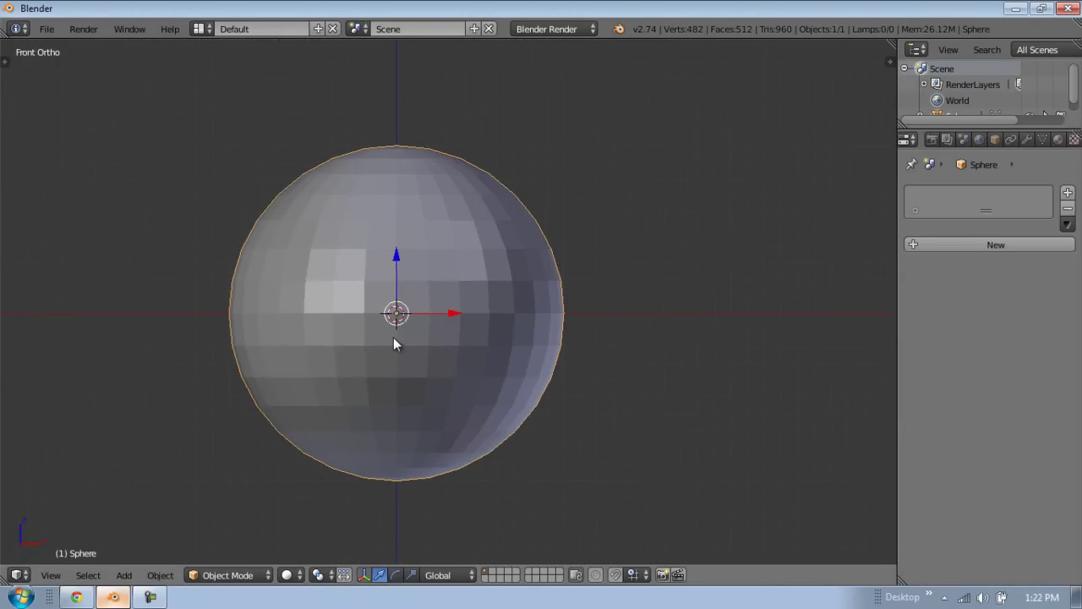
pyautogui.scroll(-2, 438, 242)
pyautogui.scroll(2, 435, 292)
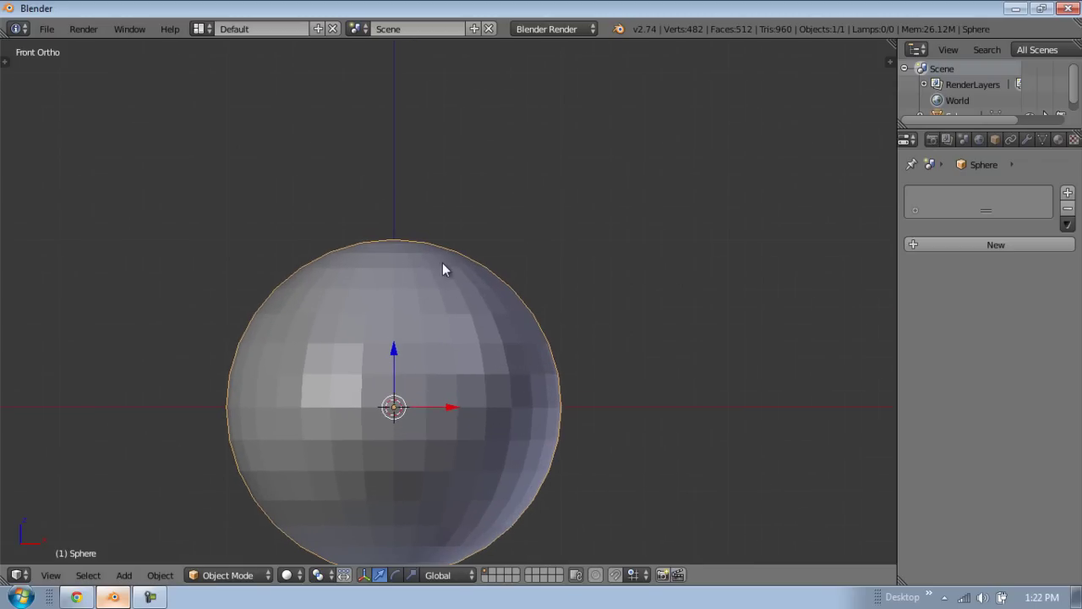
# Step: Lasso-select the top and upper sides of the sphere in Edit Mode with wireframe display
pyautogui.press('Tab')
pyautogui.scroll(-2, 457, 283)
pyautogui.press('z')
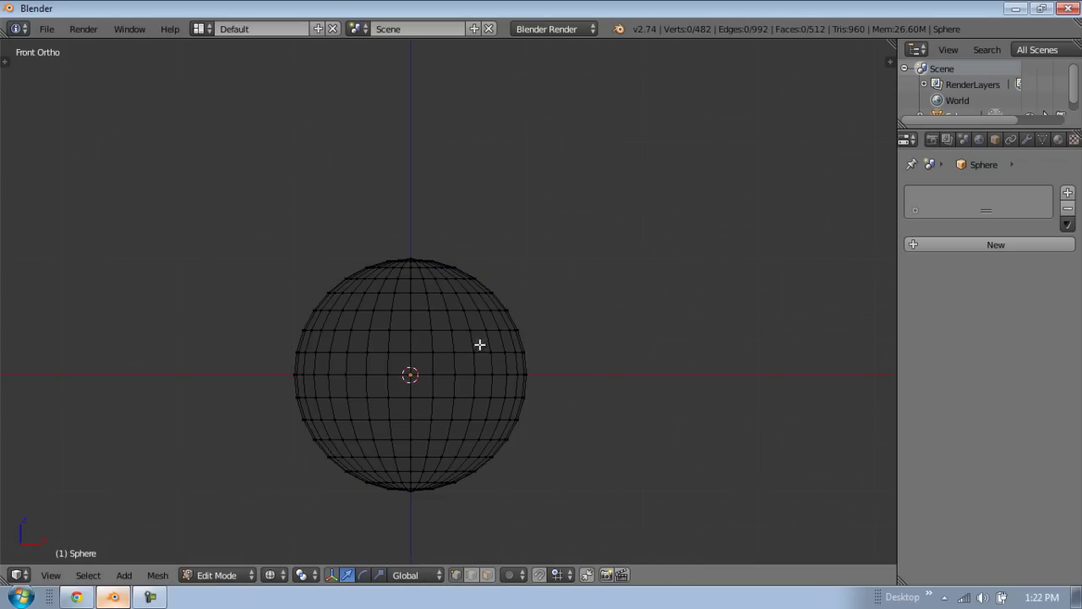
pyautogui.moveTo(425, 267)
pyautogui.keyDown('ctrl'); pyautogui.mouseDown()
pyautogui.moveTo(367, 280)
pyautogui.moveTo(273, 377)
pyautogui.moveTo(560, 220)
pyautogui.moveTo(566, 356)
pyautogui.moveTo(363, 148)
pyautogui.moveTo(268, 382)
pyautogui.moveTo(329, 346)
pyautogui.moveTo(371, 288)
pyautogui.mouseUp(); pyautogui.keyUp('ctrl')
pyautogui.press('a')
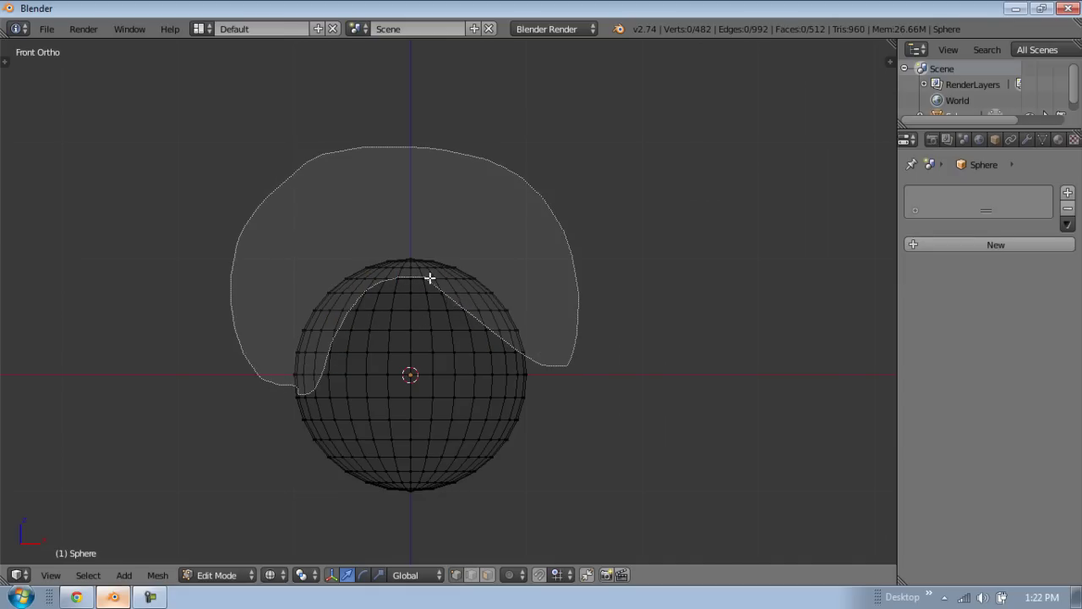
pyautogui.keyDown('ctrl'); pyautogui.moveTo(506, 366); pyautogui.dragTo(602, 317); pyautogui.keyUp('ctrl')
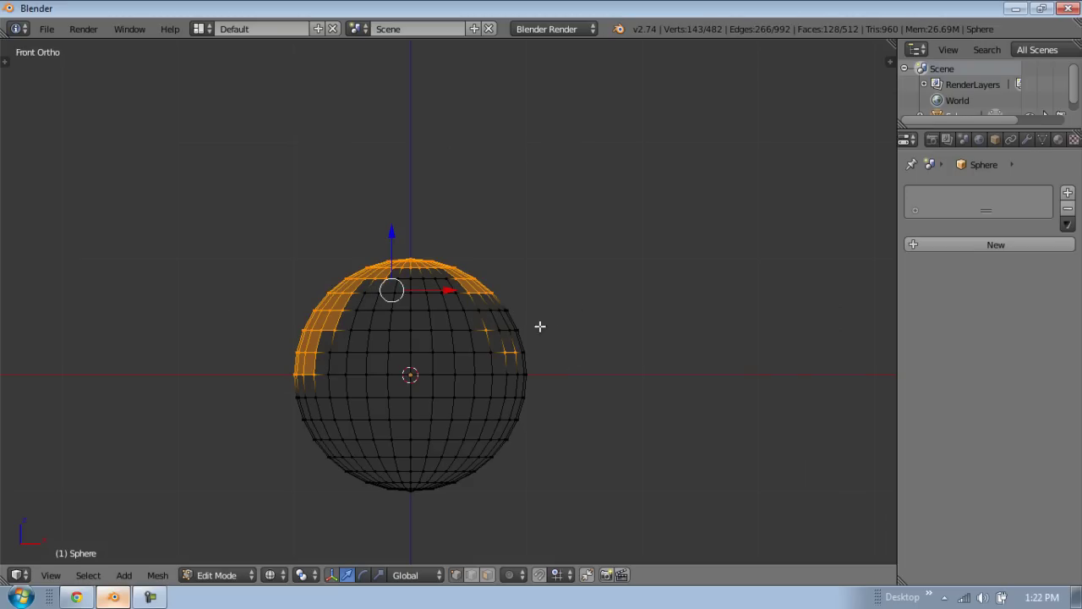
# Step: Extend the sphere's selection down both upper sides to the equator and across the gap below its crown
pyautogui.press('c')
pyautogui.moveTo(489, 298)
pyautogui.mouseDown()
pyautogui.moveTo(500, 295)
pyautogui.moveTo(482, 314)
pyautogui.mouseUp()
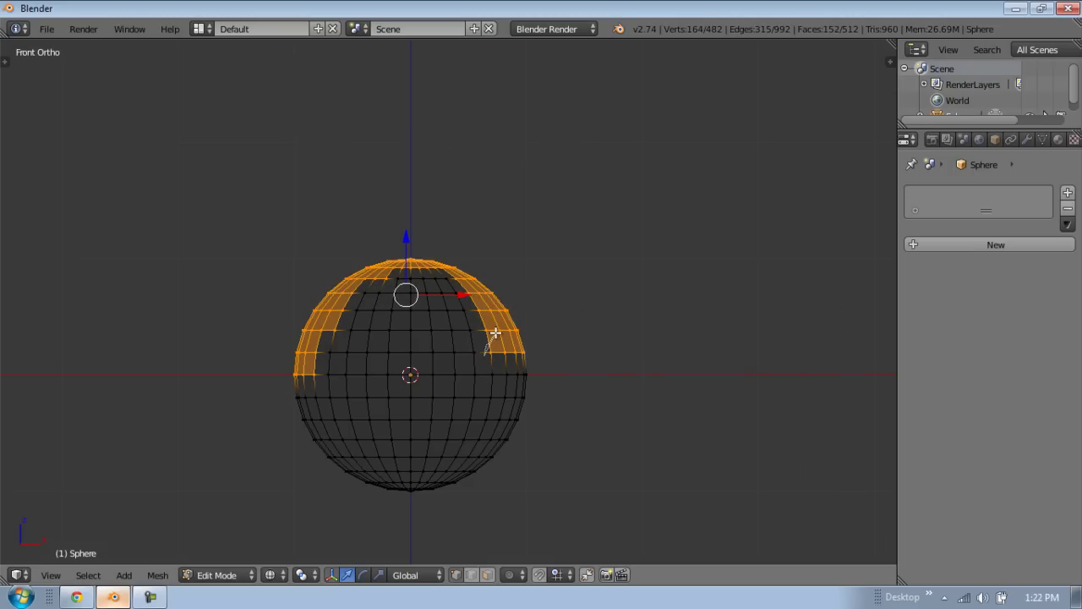
pyautogui.scroll(2, 535, 295)
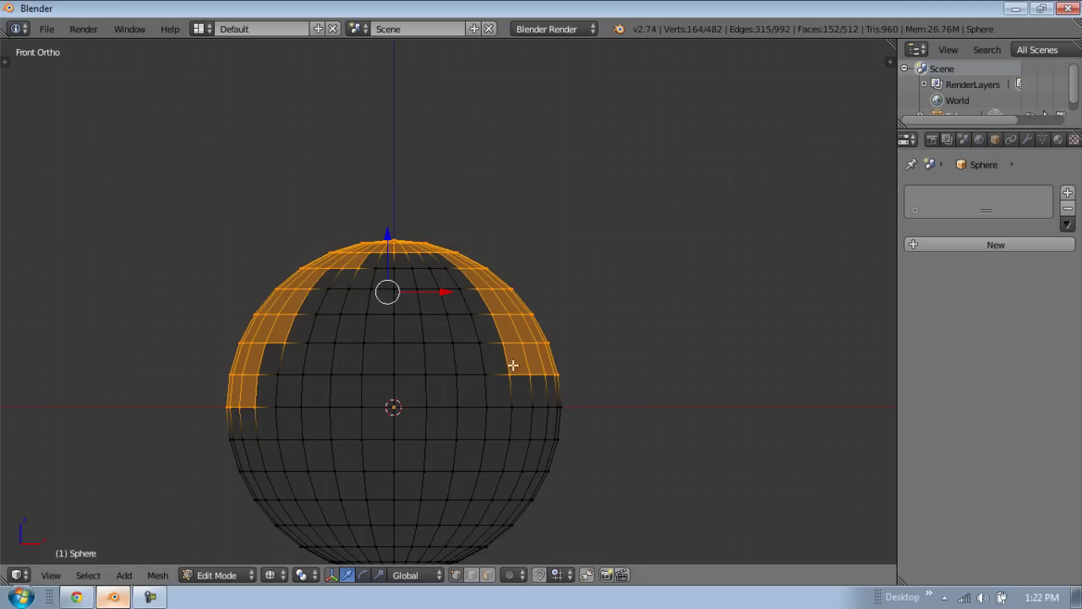
pyautogui.moveTo(598, 368)
pyautogui.keyDown('ctrl'); pyautogui.mouseDown()
pyautogui.moveTo(566, 412)
pyautogui.moveTo(515, 370)
pyautogui.mouseUp(); pyautogui.keyUp('ctrl')
pyautogui.keyDown('shift'); pyautogui.moveTo(528, 349); pyautogui.dragTo(507, 335, button='middle'); pyautogui.keyUp('shift')
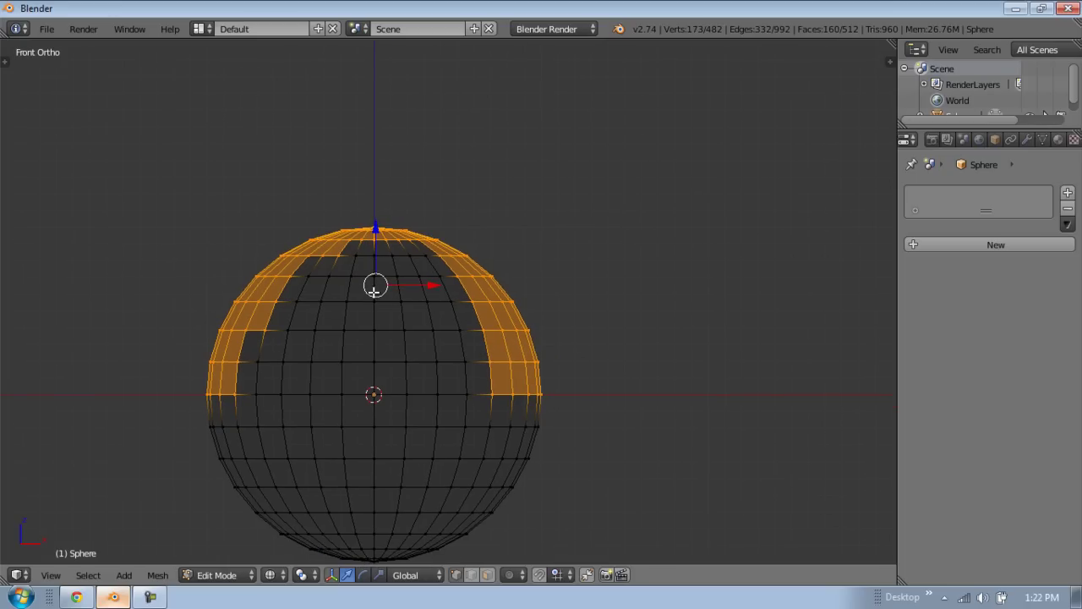
pyautogui.moveTo(426, 263)
pyautogui.keyDown('ctrl'); pyautogui.mouseDown()
pyautogui.moveTo(439, 227)
pyautogui.moveTo(351, 193)
pyautogui.mouseUp(); pyautogui.keyUp('ctrl')
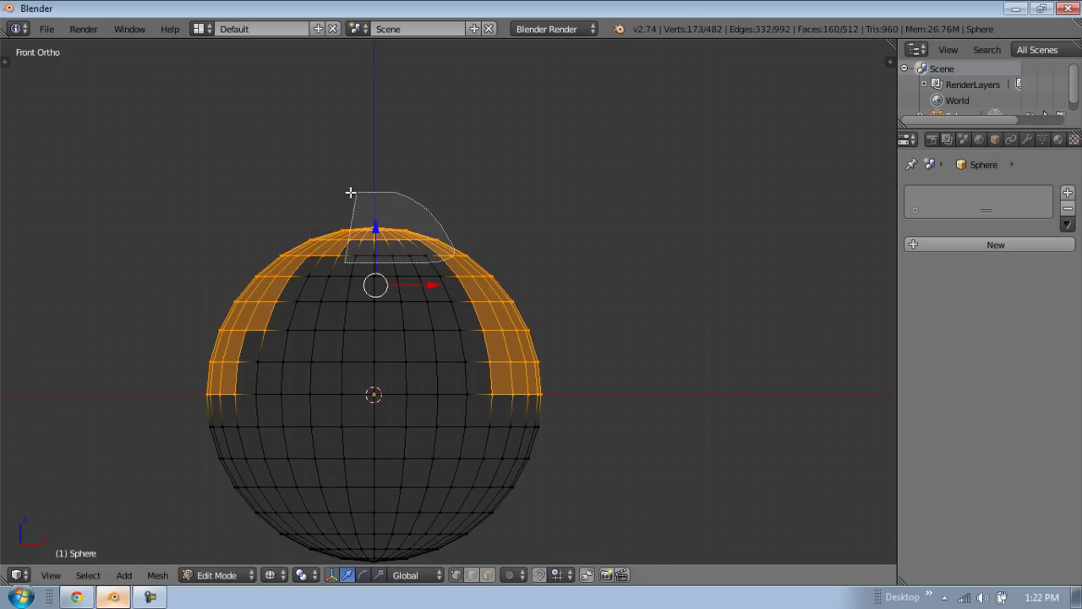
pyautogui.moveTo(267, 245)
pyautogui.keyDown('ctrl'); pyautogui.mouseDown()
pyautogui.moveTo(488, 273)
pyautogui.moveTo(310, 300)
pyautogui.moveTo(305, 288)
pyautogui.mouseUp(); pyautogui.keyUp('ctrl')
pyautogui.moveTo(269, 333)
pyautogui.keyDown('ctrl'); pyautogui.mouseDown()
pyautogui.moveTo(176, 392)
pyautogui.moveTo(245, 338)
pyautogui.mouseUp(); pyautogui.keyUp('ctrl')
# Step: Assign the sphere's selected vertices to a new vertex group and return to Object Mode
pyautogui.scroll(2, 584, 316)
pyautogui.hotkey('ctrl', 'g')
pyautogui.click(653, 280)
pyautogui.press('Tab')
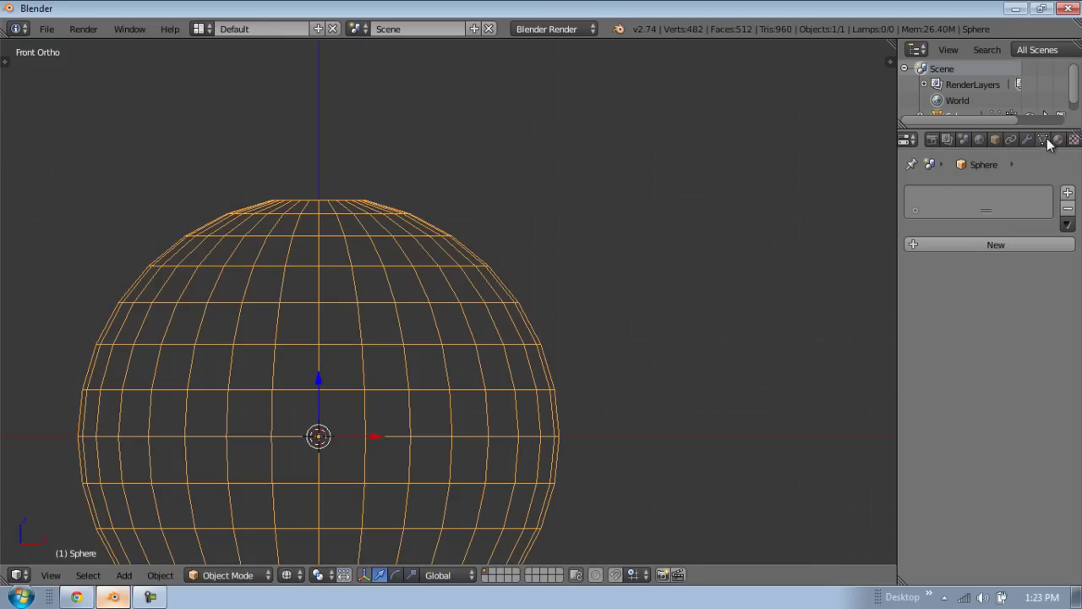
# Step: Add a Hair particle system to the sphere and set its density vertex group to Group
pyautogui.click(969, 243)
pyautogui.click(981, 262)
pyautogui.click(949, 225)
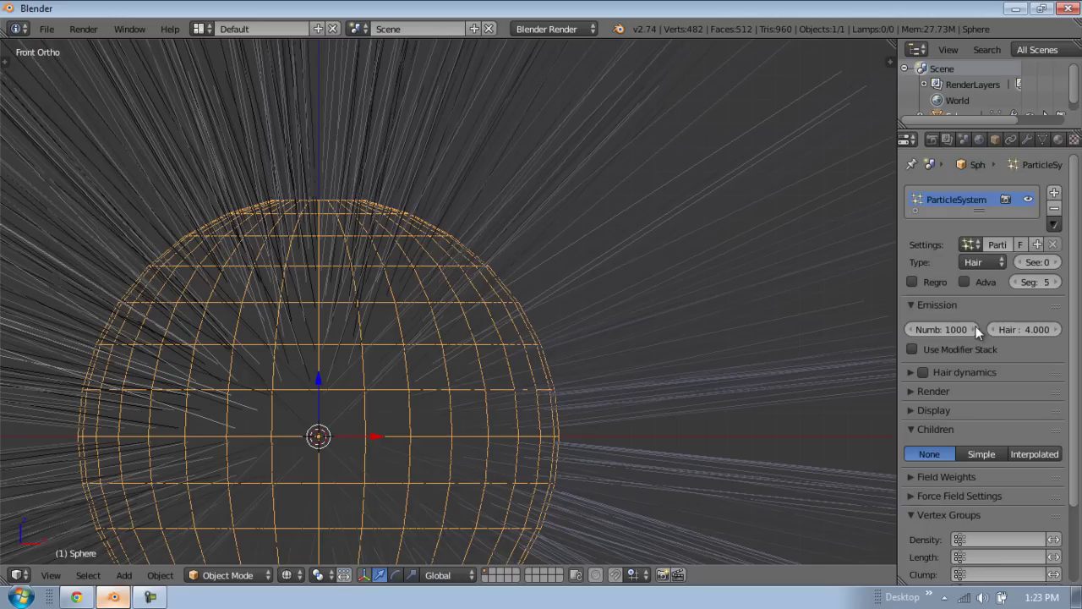
pyautogui.scroll(-3, 957, 410)
pyautogui.click(981, 448)
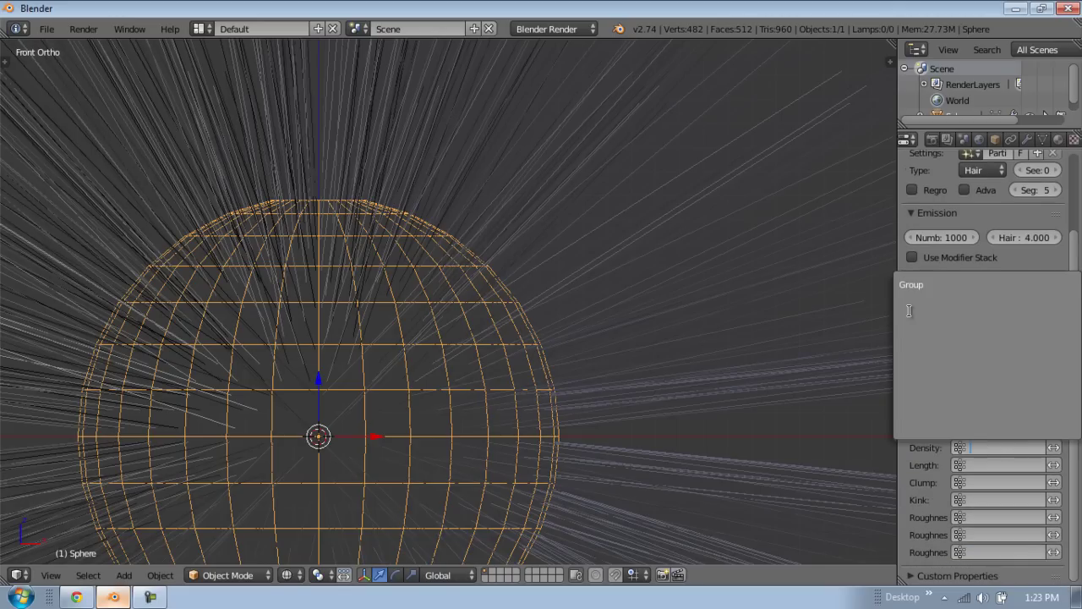
pyautogui.click(911, 285)
# Step: Duplicate the haired sphere, placing the copy directly above the original and scaling it up slightly
pyautogui.scroll(-7, 491, 342)
pyautogui.press('a')
pyautogui.moveTo(345, 366); pyautogui.dragTo(438, 378, button='middle')
pyautogui.press('KP_1')
pyautogui.press('KP_5')
pyautogui.scroll(1, 583, 316)
pyautogui.keyDown('shift'); pyautogui.moveTo(553, 334); pyautogui.dragTo(559, 355, button='middle'); pyautogui.keyUp('shift')
pyautogui.rightClick(441, 362)
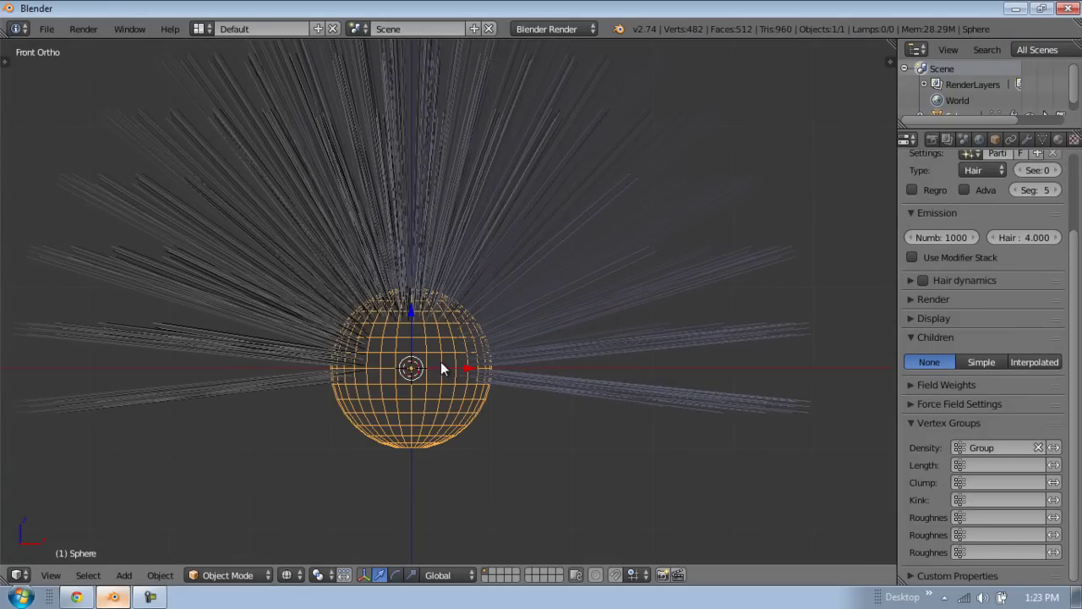
pyautogui.hotkey('shift', 'd')
pyautogui.press('s')
pyautogui.click(521, 306)
pyautogui.press('s')
pyautogui.click(558, 324)
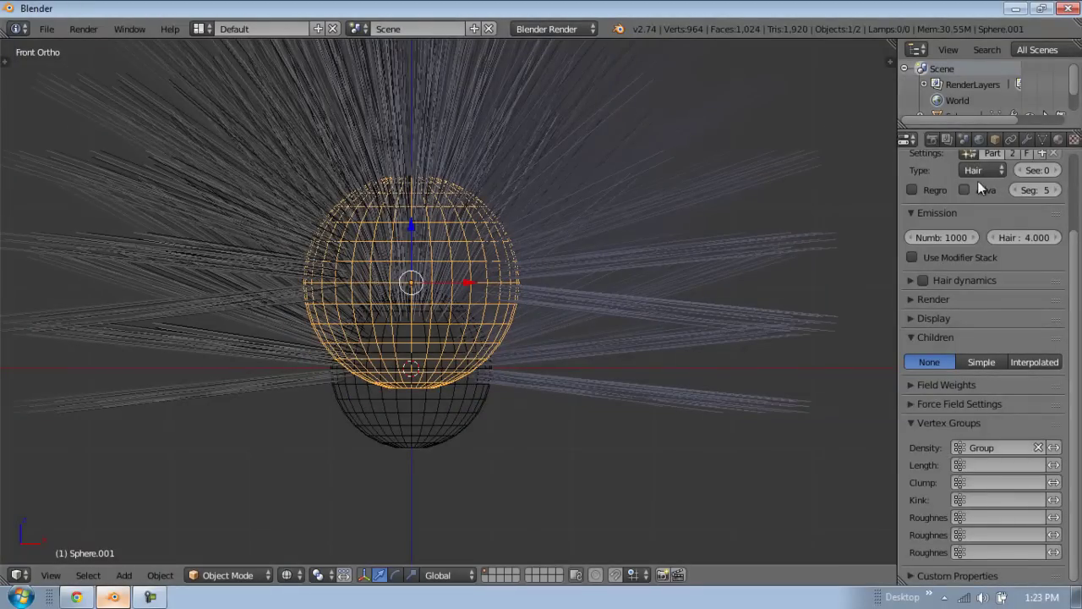
# Step: Remove the particle system from the duplicate sphere and isolate it in local view from the front
pyautogui.scroll(3, 1042, 200)
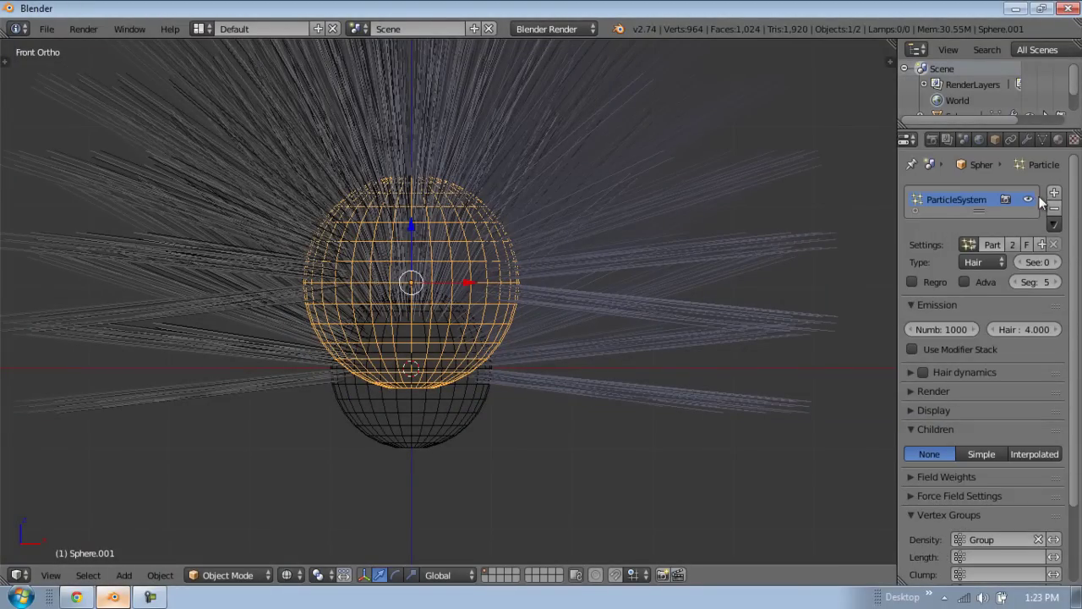
pyautogui.click(1057, 210)
pyautogui.moveTo(457, 211); pyautogui.dragTo(423, 295, button='middle')
pyautogui.press('KP_Divide')
pyautogui.press('KP_1')
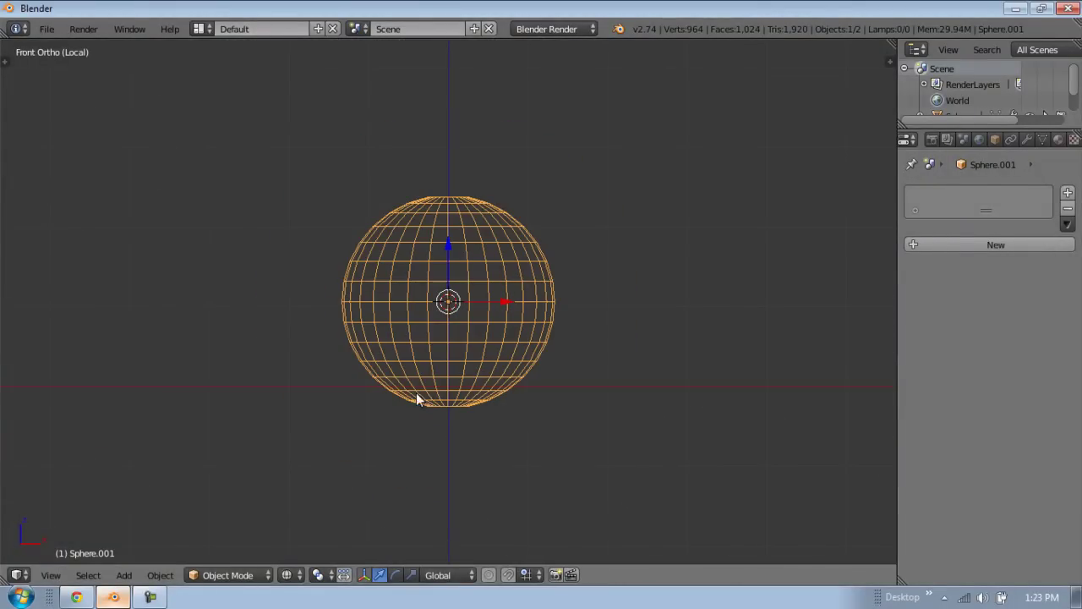
# Step: Switch the duplicate sphere to Sculpt Mode with solid shading and sculpt the first bulges on its side
pyautogui.click(220, 575)
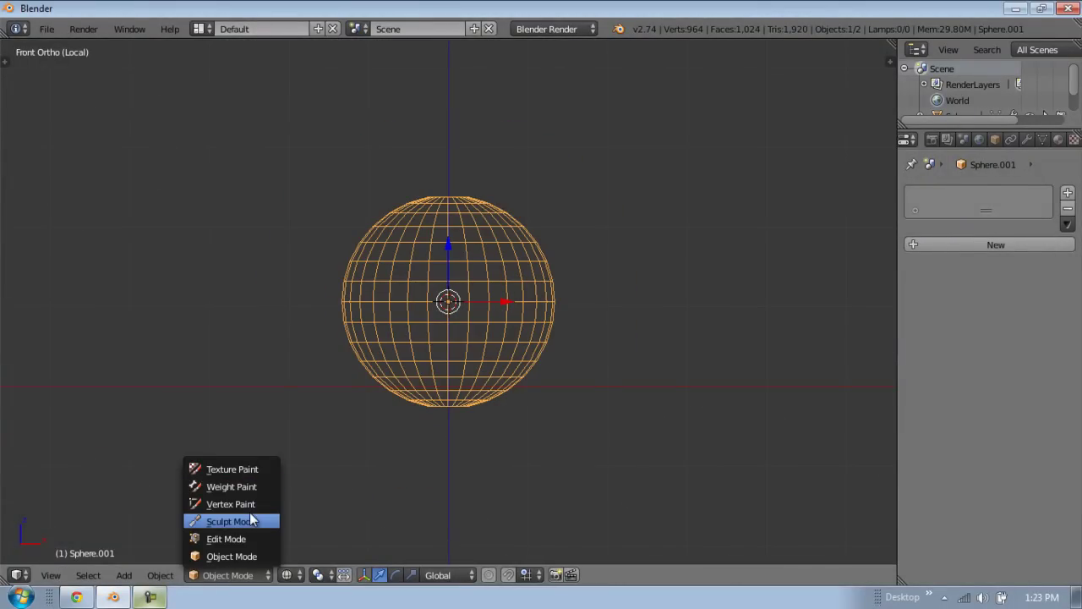
pyautogui.click(232, 576)
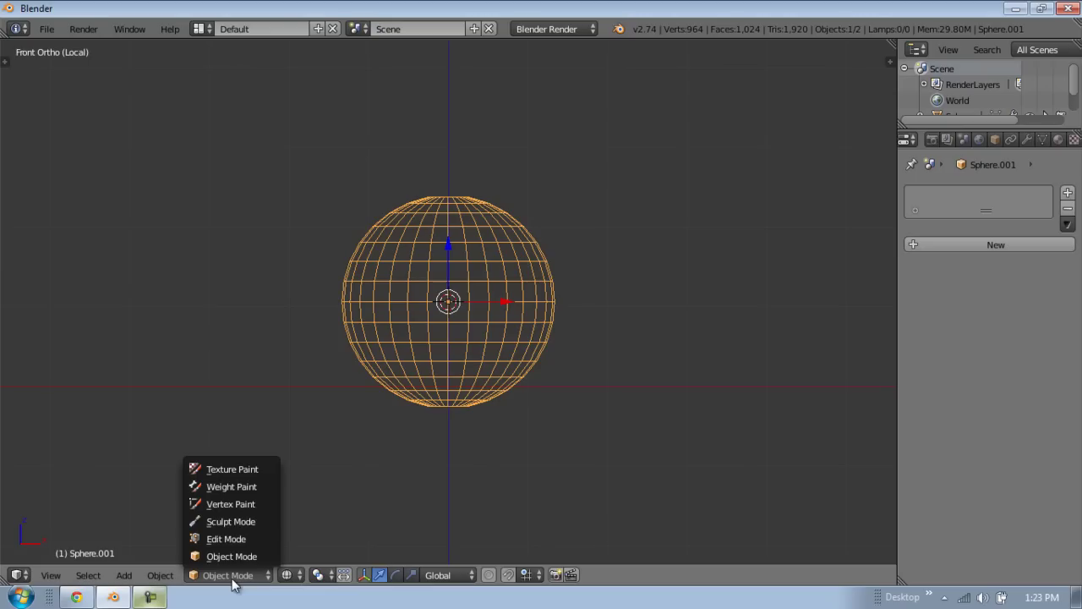
pyautogui.click(242, 519)
pyautogui.moveTo(537, 291); pyautogui.dragTo(551, 261)
pyautogui.moveTo(550, 261)
pyautogui.mouseDown(button='middle')
pyautogui.moveTo(533, 269)
pyautogui.moveTo(549, 319)
pyautogui.mouseUp(button='middle')
pyautogui.press('z')
pyautogui.moveTo(549, 319); pyautogui.dragTo(570, 230)
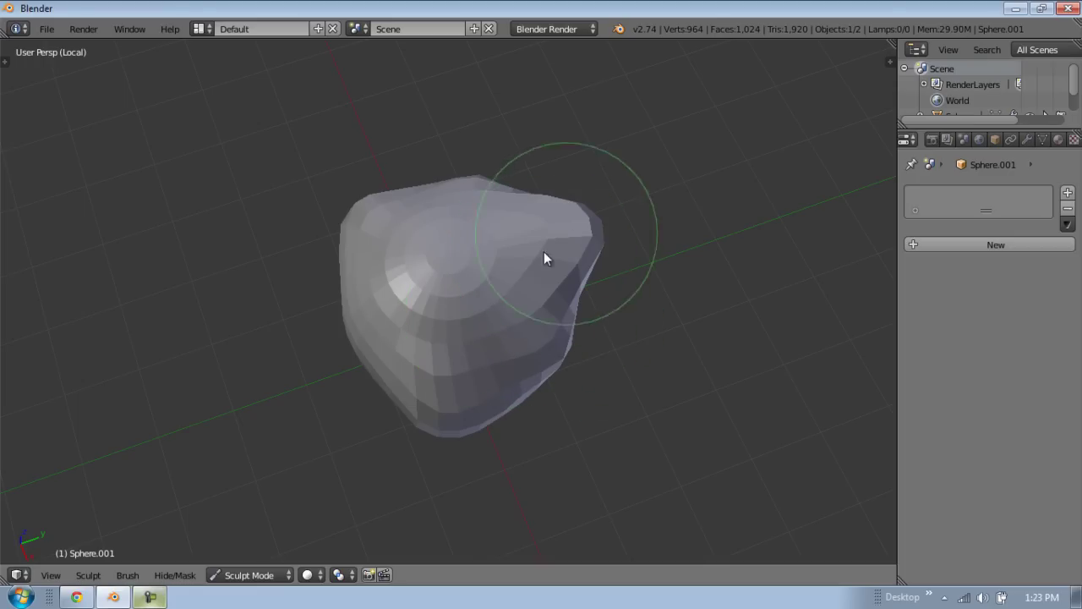
# Step: Sculpt further bulges and a raised peak around the duplicate sphere to turn it into an irregular lumpy shape
pyautogui.press('KP_1')
pyautogui.moveTo(513, 338); pyautogui.dragTo(539, 341)
pyautogui.moveTo(550, 288); pyautogui.dragTo(439, 325, button='middle')
pyautogui.moveTo(503, 249); pyautogui.dragTo(516, 228)
pyautogui.moveTo(437, 212); pyautogui.dragTo(443, 181)
pyautogui.moveTo(485, 191)
pyautogui.mouseDown(button='middle')
pyautogui.moveTo(406, 246)
pyautogui.moveTo(526, 279)
pyautogui.moveTo(504, 364)
pyautogui.moveTo(414, 355)
pyautogui.mouseUp(button='middle')
pyautogui.moveTo(351, 365); pyautogui.dragTo(346, 371)
pyautogui.moveTo(578, 332)
pyautogui.mouseDown()
pyautogui.moveTo(534, 353)
pyautogui.moveTo(582, 307)
pyautogui.moveTo(549, 244)
pyautogui.moveTo(512, 227)
pyautogui.mouseUp()
pyautogui.moveTo(512, 227); pyautogui.dragTo(476, 240, button='middle')
pyautogui.moveTo(476, 239)
pyautogui.mouseDown()
pyautogui.moveTo(454, 222)
pyautogui.moveTo(483, 234)
pyautogui.moveTo(487, 222)
pyautogui.moveTo(450, 211)
pyautogui.moveTo(404, 226)
pyautogui.mouseUp()
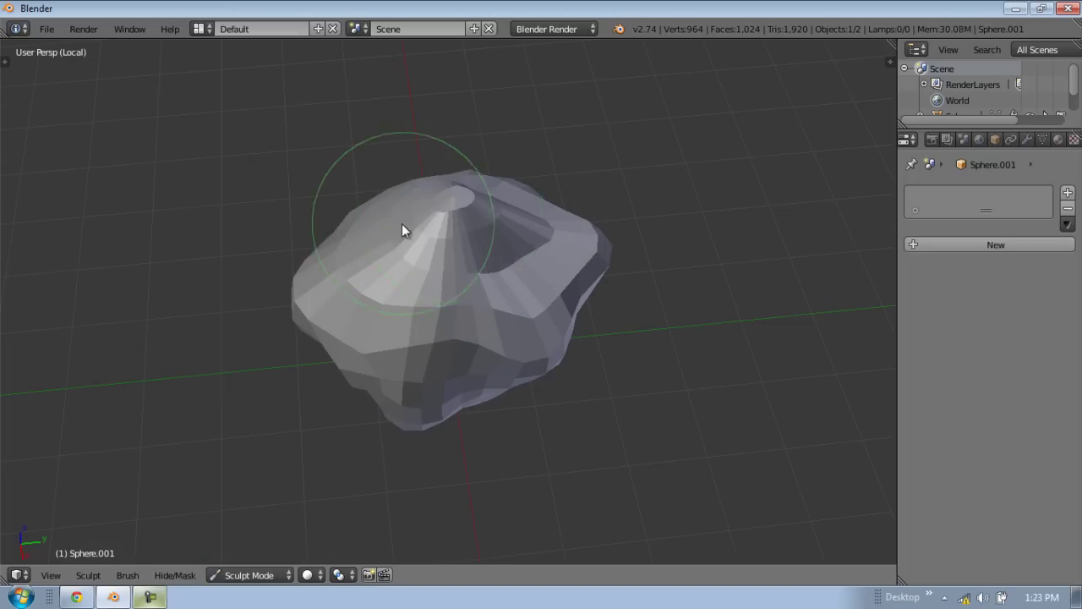
# Step: Sculpt more bulges into the lower sides of the lumpy duplicate sphere
pyautogui.press('KP_1')
pyautogui.moveTo(558, 209); pyautogui.dragTo(472, 262, button='middle')
pyautogui.moveTo(499, 288); pyautogui.dragTo(535, 316)
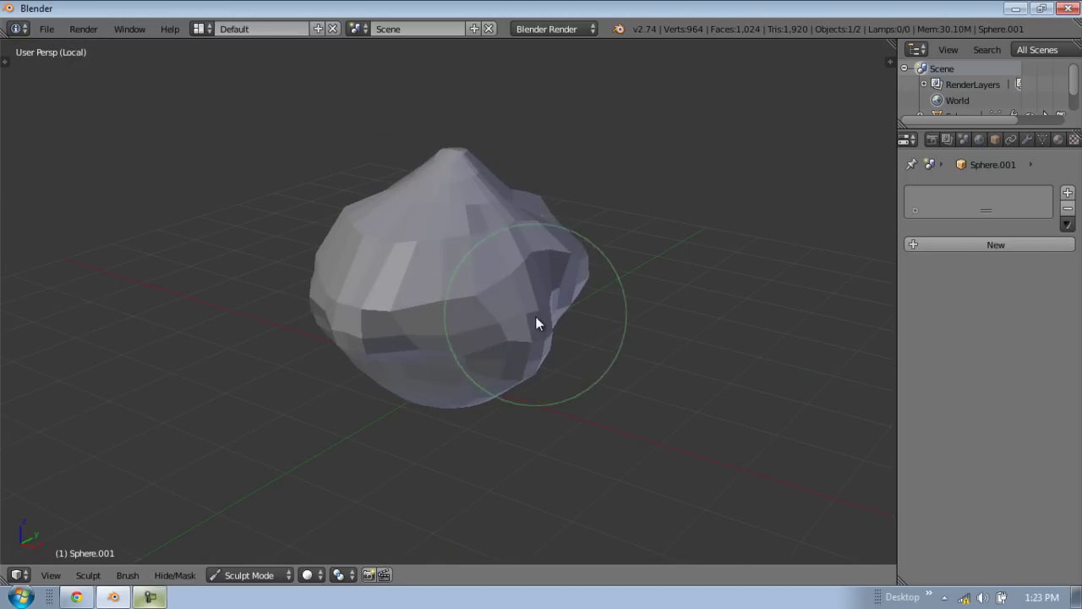
pyautogui.press('KP_1')
pyautogui.moveTo(541, 347)
pyautogui.mouseDown(button='middle')
pyautogui.moveTo(570, 333)
pyautogui.moveTo(529, 356)
pyautogui.mouseUp(button='middle')
pyautogui.moveTo(529, 355)
pyautogui.mouseDown()
pyautogui.moveTo(547, 348)
pyautogui.moveTo(561, 361)
pyautogui.mouseUp()
pyautogui.moveTo(562, 361)
pyautogui.mouseDown(button='middle')
pyautogui.moveTo(479, 370)
pyautogui.moveTo(452, 437)
pyautogui.mouseUp(button='middle')
pyautogui.moveTo(453, 386); pyautogui.dragTo(555, 386, button='middle')
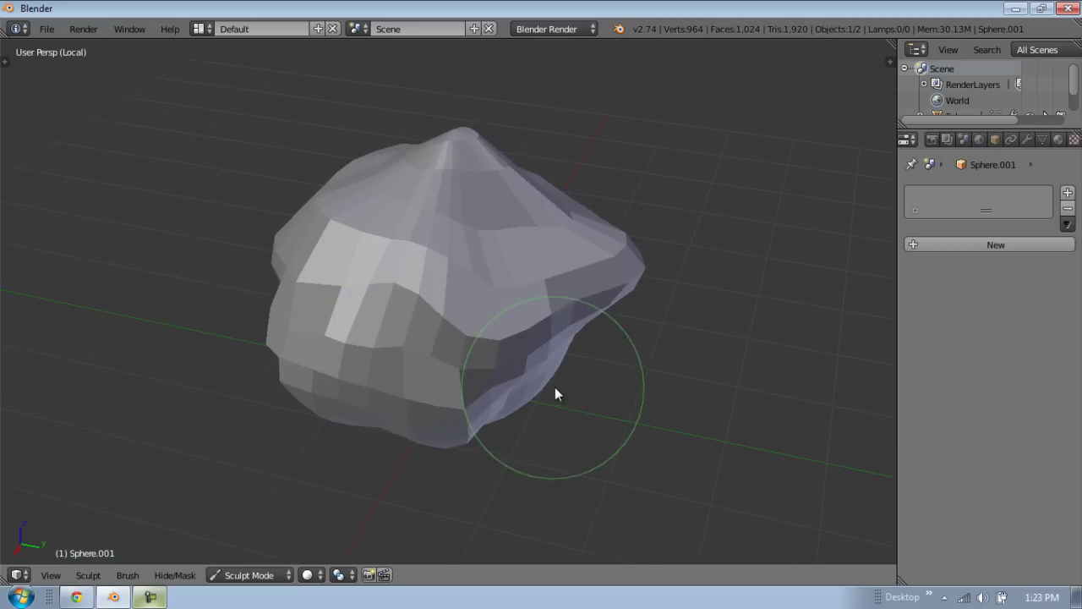
pyautogui.moveTo(578, 337)
pyautogui.mouseDown(button='middle')
pyautogui.moveTo(585, 355)
pyautogui.moveTo(500, 319)
pyautogui.mouseUp(button='middle')
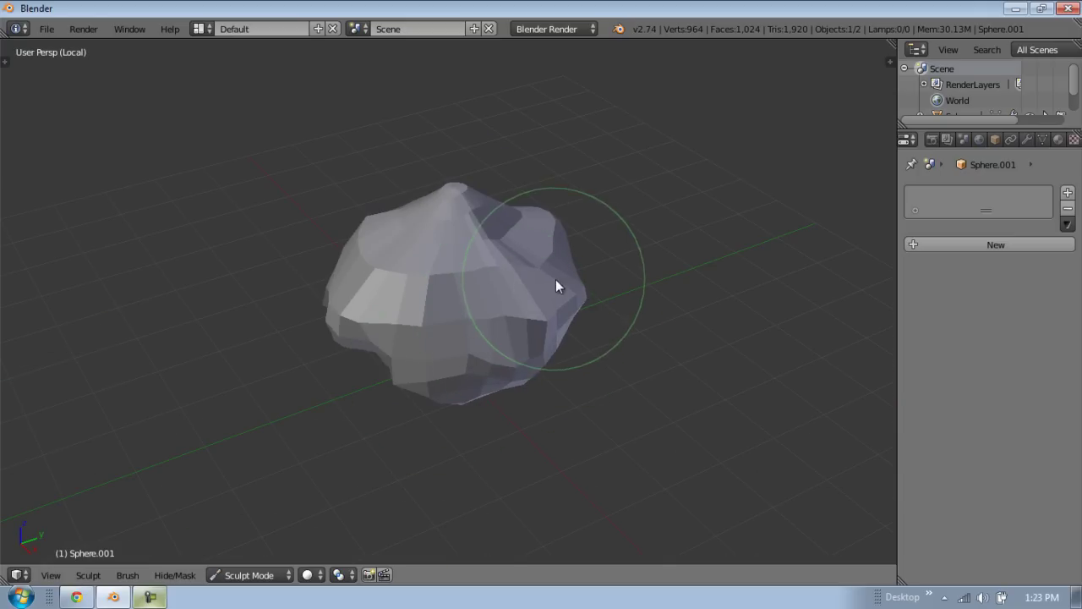
pyautogui.press('KP_1')
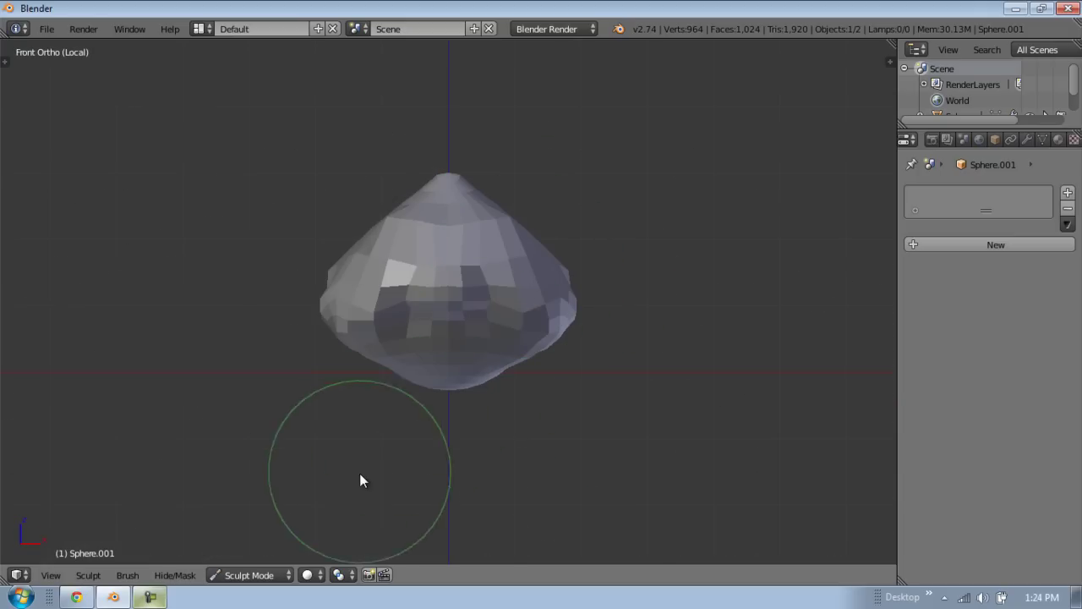
# Step: Finish sculpting the lumpy shape with a small stroke, return it to Object Mode and leave local view
pyautogui.click(263, 576)
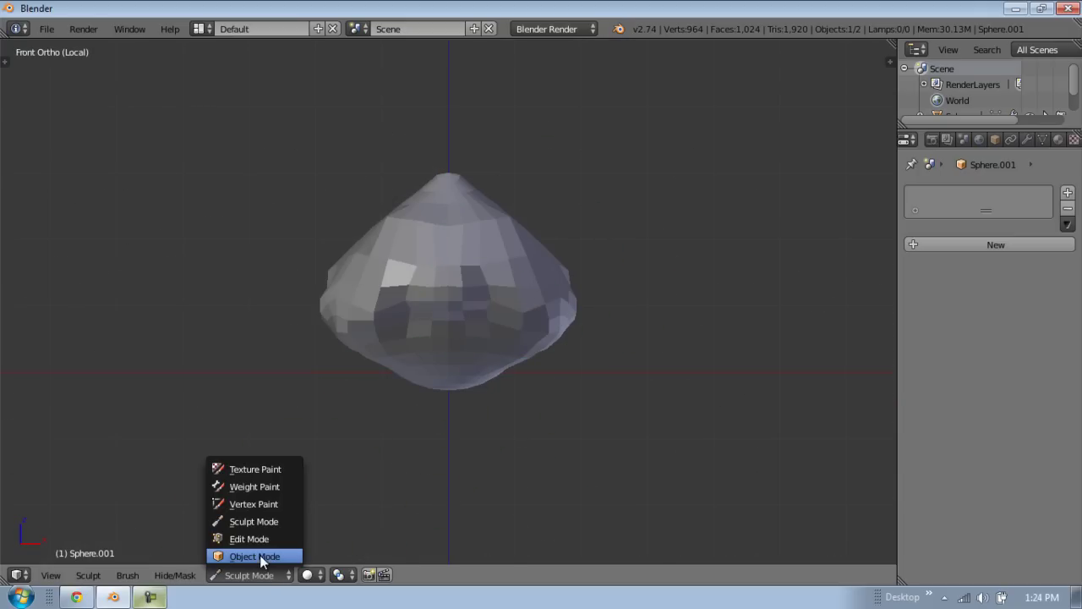
pyautogui.moveTo(442, 485); pyautogui.dragTo(479, 334, button='middle')
pyautogui.moveTo(479, 335)
pyautogui.mouseDown()
pyautogui.moveTo(459, 401)
pyautogui.moveTo(437, 347)
pyautogui.moveTo(498, 345)
pyautogui.moveTo(481, 337)
pyautogui.mouseUp()
pyautogui.press('KP_1')
pyautogui.click(230, 577)
pyautogui.click(242, 556)
pyautogui.press('KP_Divide')
# Step: Compare the sculpted shape with the haired sphere from the front, right side and in perspective
pyautogui.moveTo(405, 369); pyautogui.dragTo(495, 262, button='middle')
pyautogui.press('a')
pyautogui.rightClick(496, 258)
pyautogui.press('KP_1')
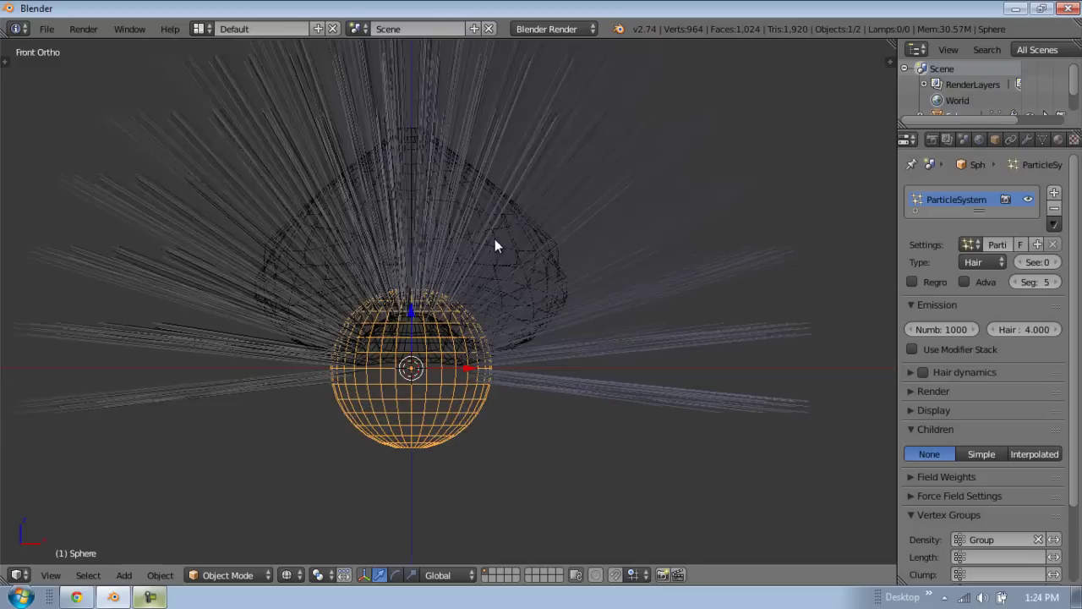
pyautogui.moveTo(545, 237); pyautogui.dragTo(502, 262, button='middle')
pyautogui.rightClick(516, 246)
pyautogui.press('KP_1')
pyautogui.moveTo(414, 240); pyautogui.dragTo(415, 247)
pyautogui.press('KP_3')
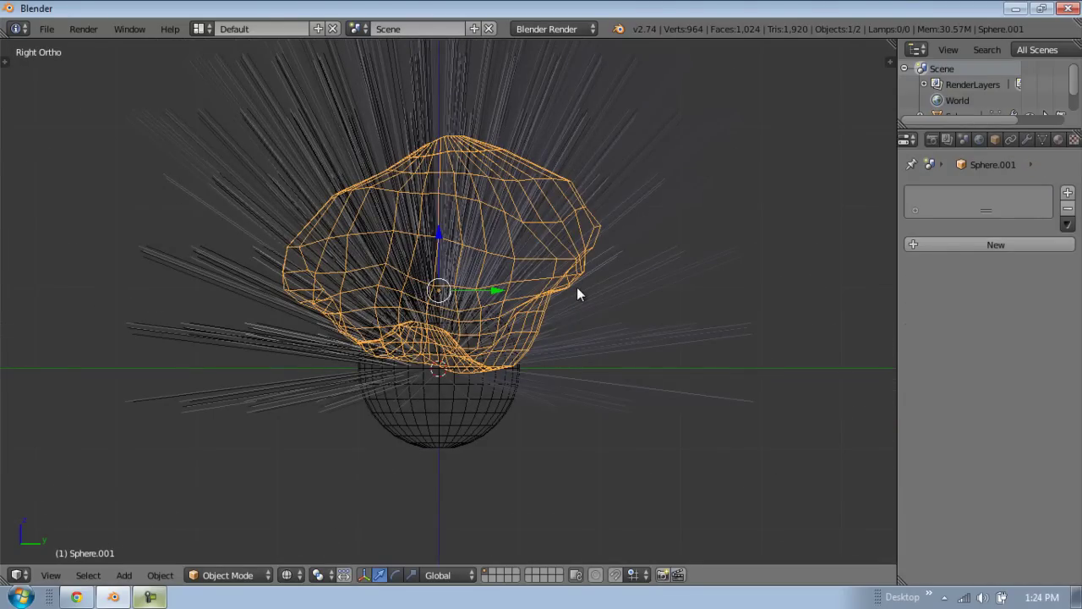
pyautogui.moveTo(577, 294); pyautogui.dragTo(413, 368, button='middle')
pyautogui.press('a')
pyautogui.press('KP_1')
# Step: Rename the sculpted duplicate sphere as FXDHGFH
pyautogui.rightClick(548, 278)
pyautogui.rightClick(548, 278)
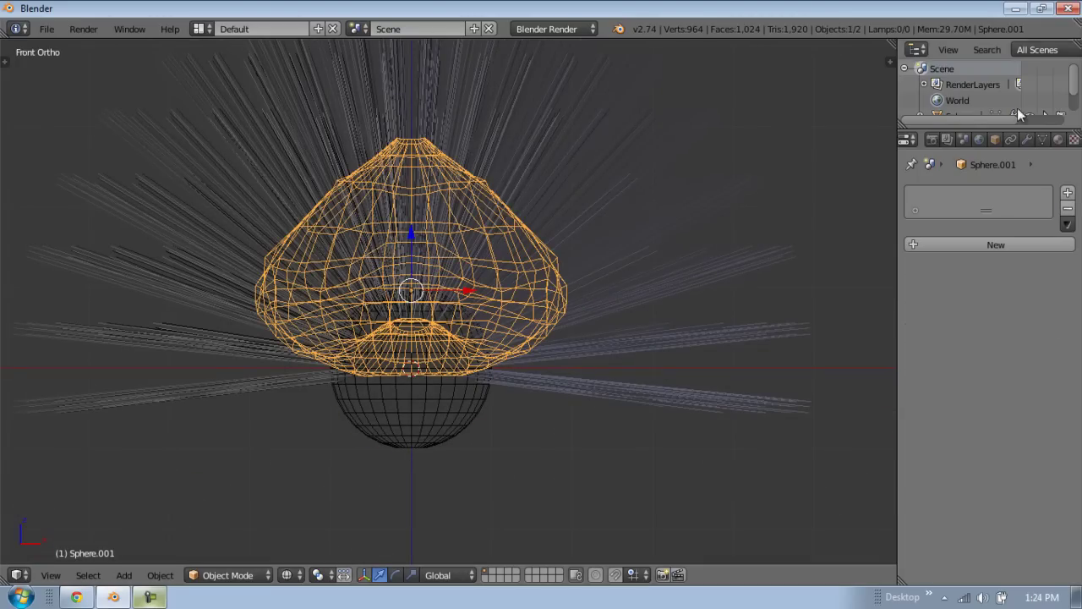
pyautogui.click(995, 140)
pyautogui.click(979, 193)
pyautogui.write('S')
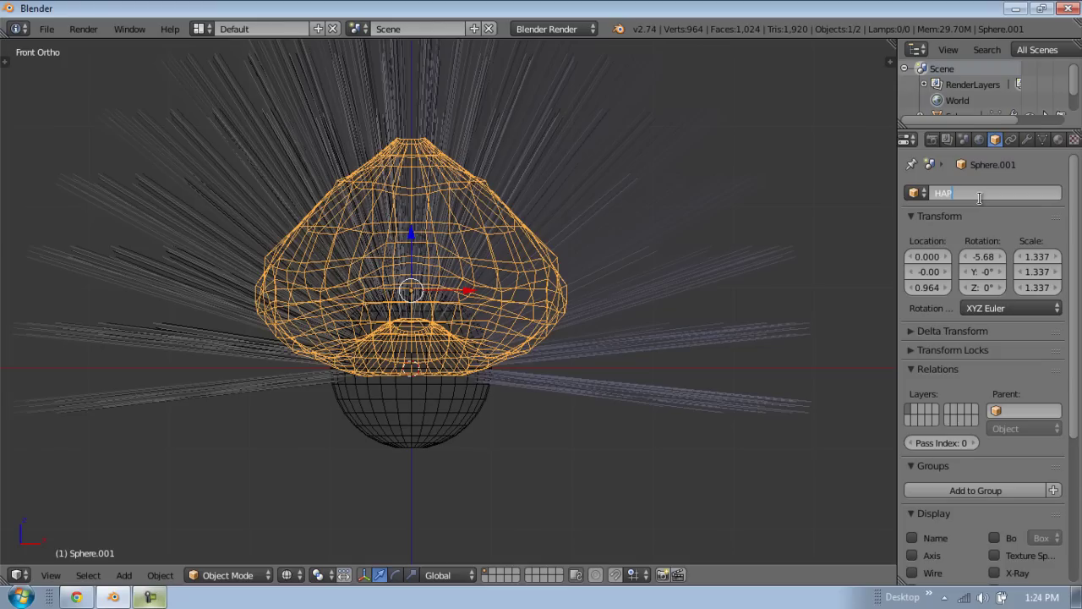
pyautogui.write('FXDHGFH')
pyautogui.press('Return')
# Step: Select the sculpted shape plus the haired sphere as the active object, and switch to Particle Edit mode
pyautogui.rightClick(419, 429)
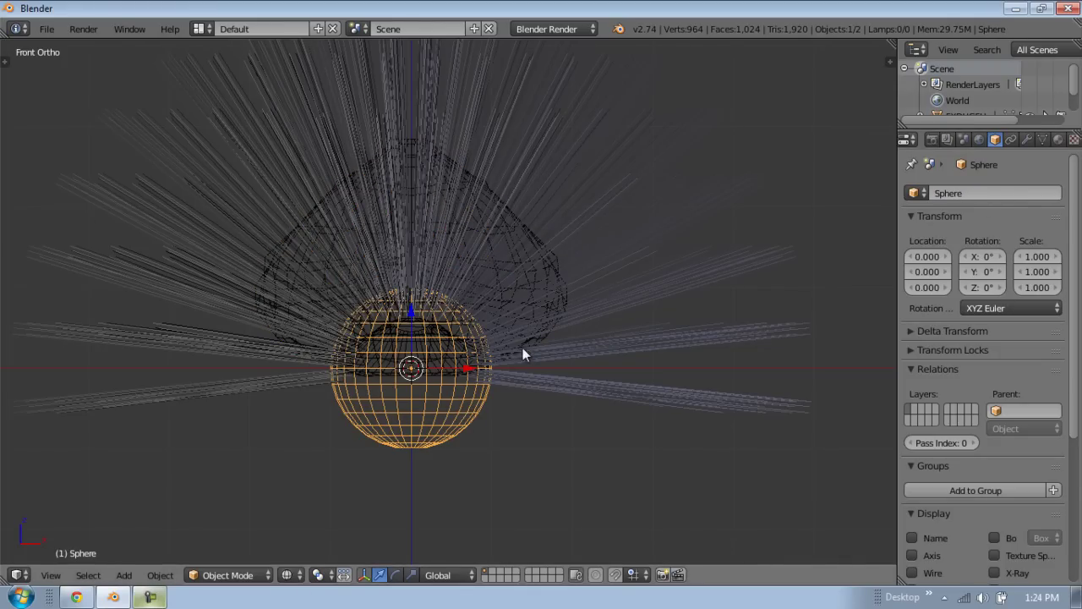
pyautogui.rightClick(547, 261)
pyautogui.scroll(2, 665, 273)
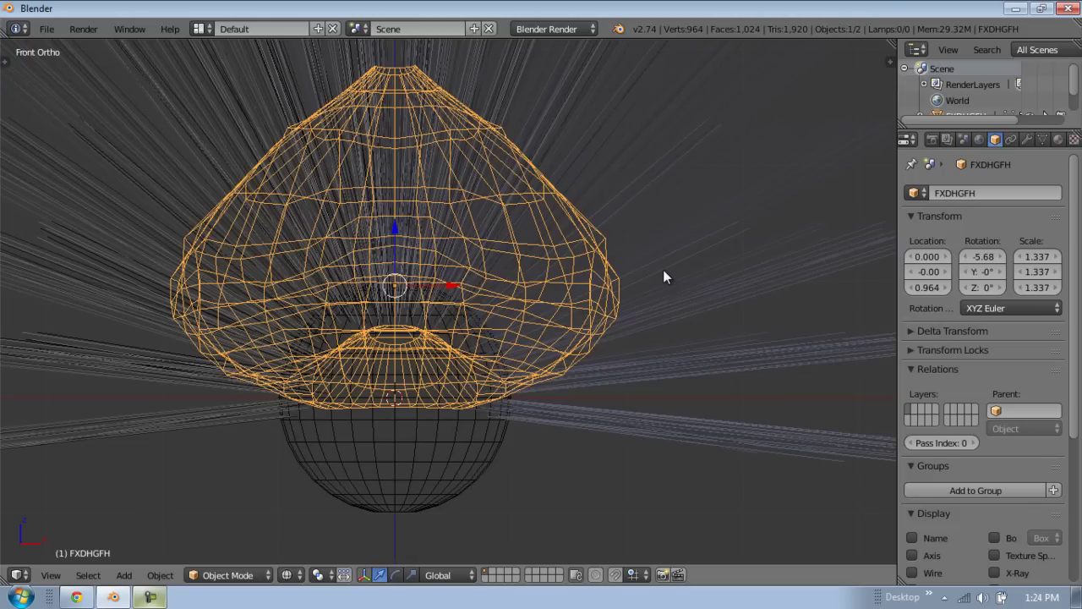
pyautogui.scroll(-1, 659, 264)
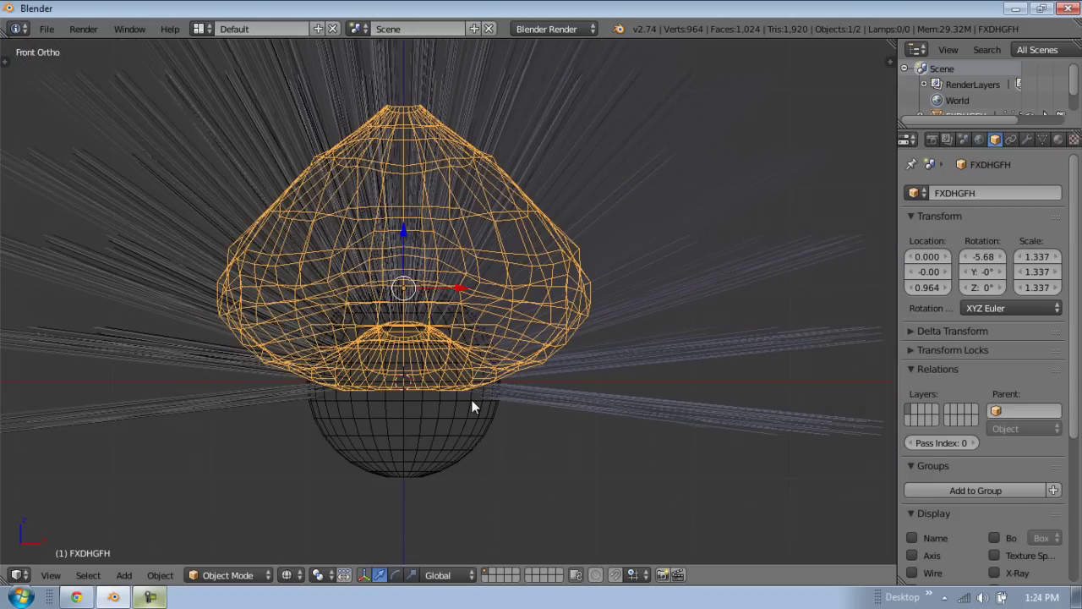
pyautogui.keyDown('shift'); pyautogui.rightClick(472, 400); pyautogui.keyUp('shift')
pyautogui.keyDown('shift'); pyautogui.moveTo(539, 285); pyautogui.dragTo(571, 264, button='middle'); pyautogui.keyUp('shift')
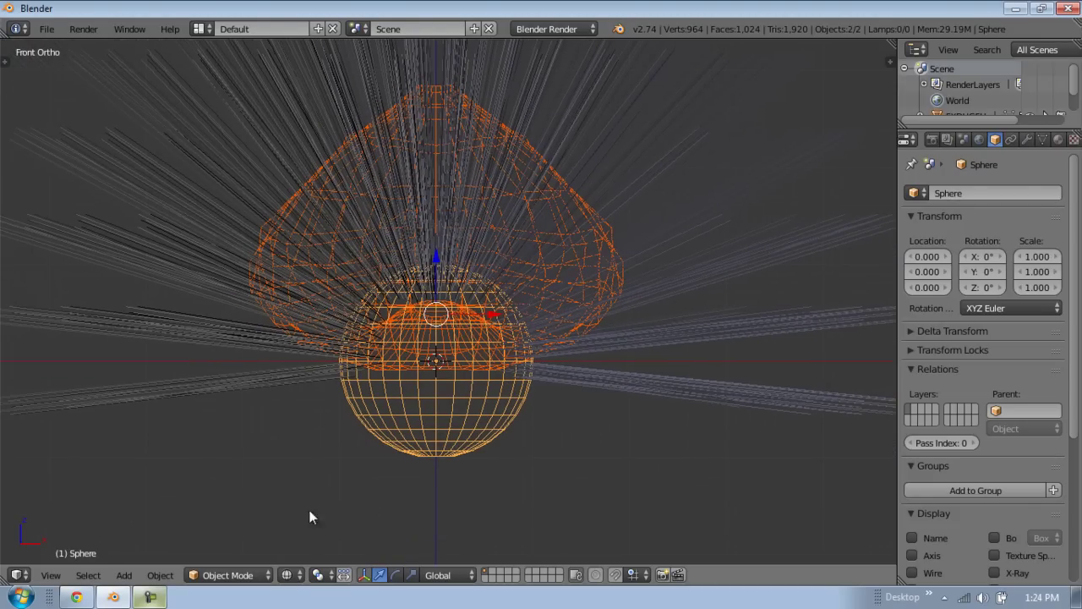
pyautogui.click(257, 577)
pyautogui.click(237, 451)
pyautogui.moveTo(358, 333); pyautogui.dragTo(110, 250, button='middle')
# Step: Set FXDHGFH as the particle editing shape object and trim the hair to it with Shape Cut
pyautogui.press('t')
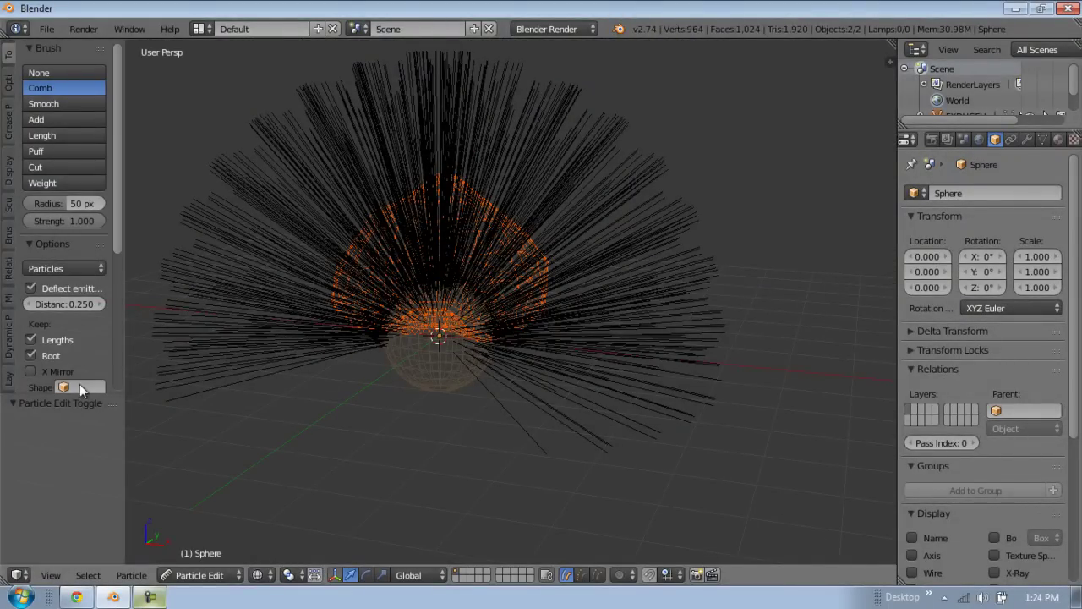
pyautogui.scroll(-1, 67, 372)
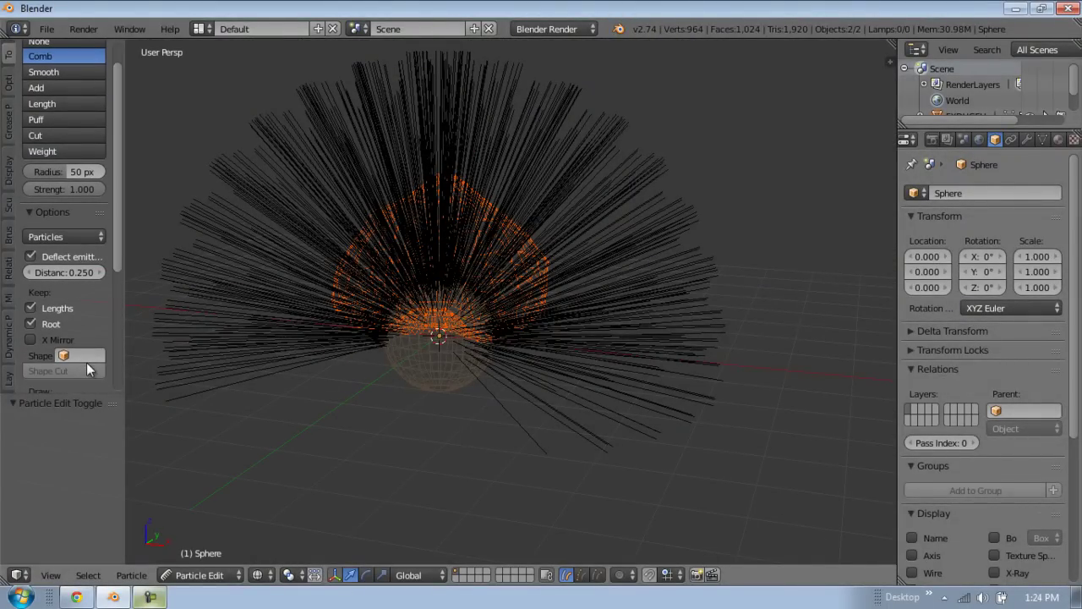
pyautogui.click(84, 359)
pyautogui.click(79, 359)
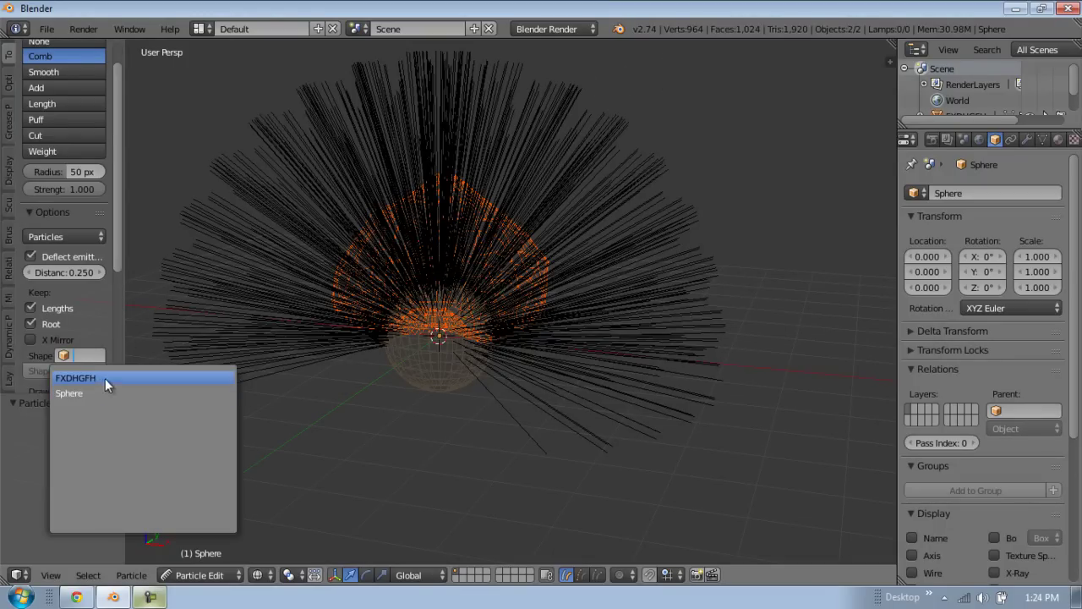
pyautogui.click(105, 378)
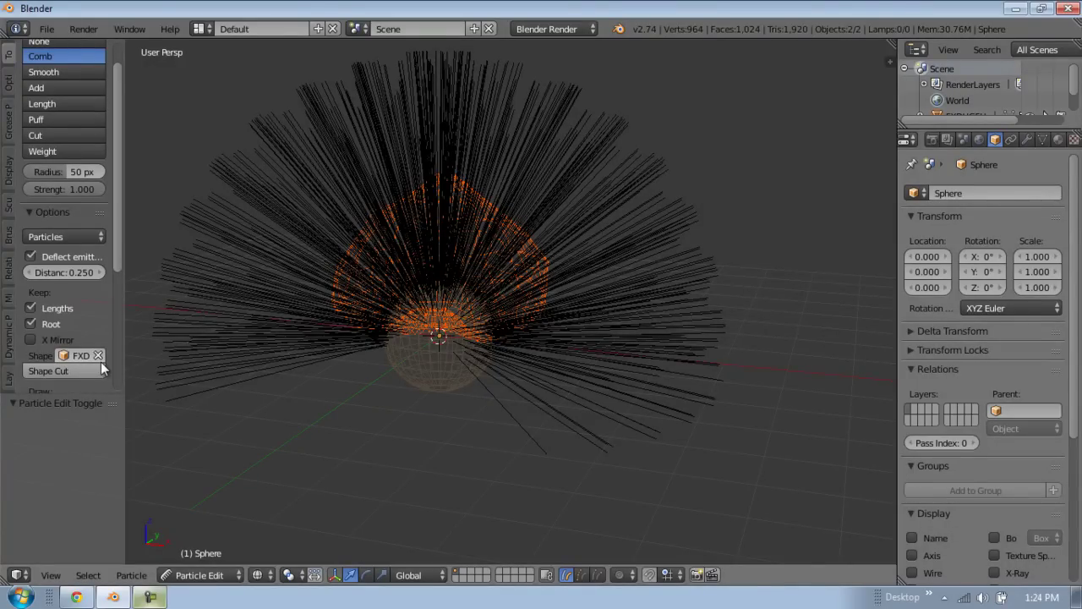
pyautogui.scroll(-2, 85, 359)
pyautogui.click(48, 307)
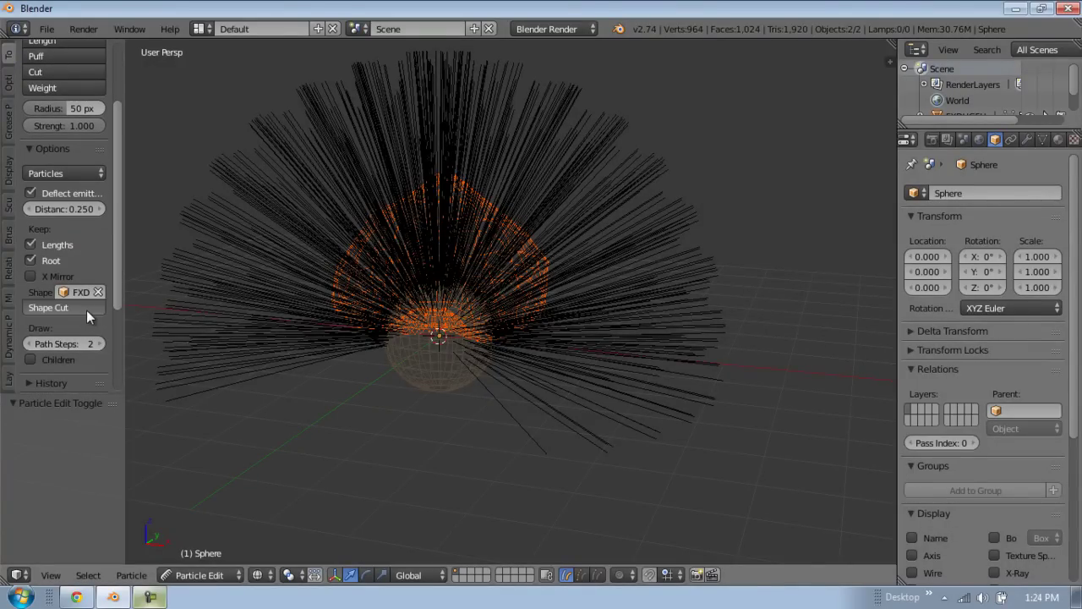
# Step: Examine the trimmed hair inside the sculpted shape from the front and in perspective
pyautogui.press('KP_1')
pyautogui.scroll(3, 635, 338)
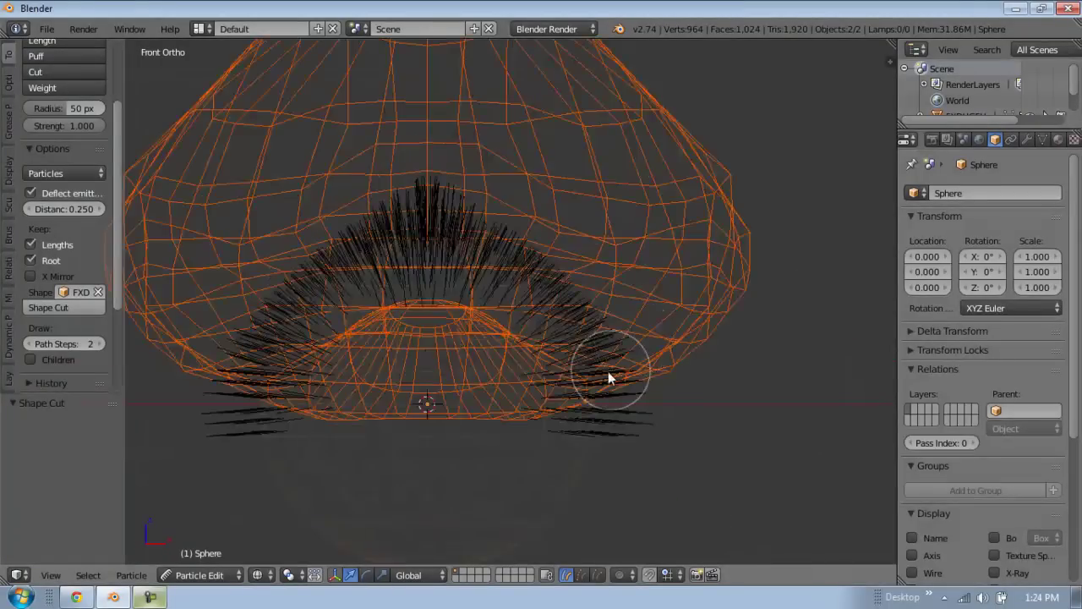
pyautogui.keyDown('shift'); pyautogui.moveTo(608, 371); pyautogui.dragTo(646, 345, button='middle'); pyautogui.keyUp('shift')
pyautogui.scroll(-3, 460, 192)
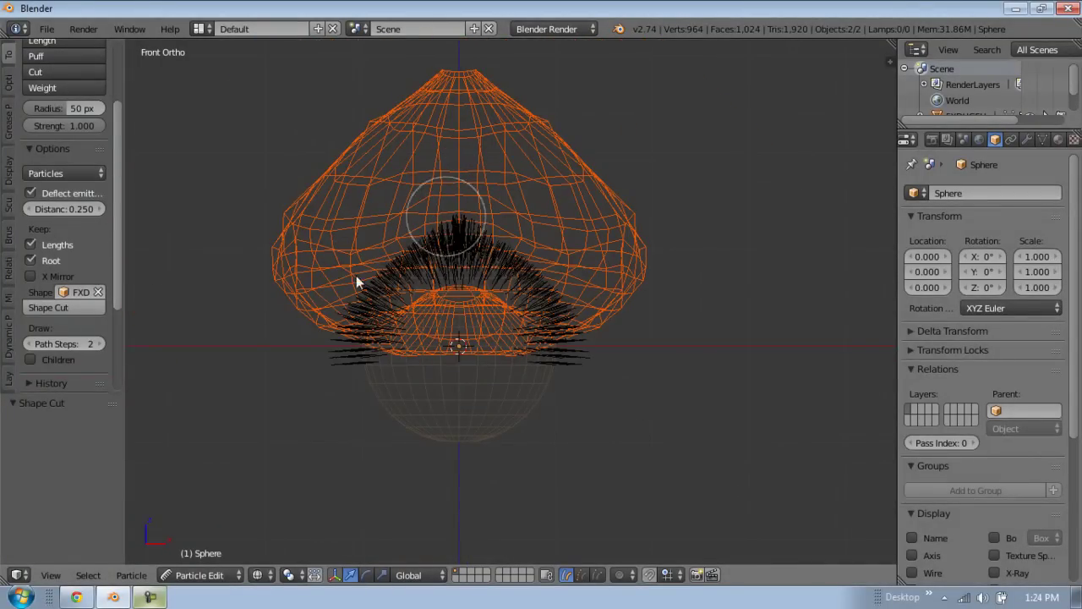
pyautogui.moveTo(477, 244)
pyautogui.mouseDown(button='middle')
pyautogui.moveTo(526, 320)
pyautogui.moveTo(526, 231)
pyautogui.moveTo(543, 230)
pyautogui.mouseUp(button='middle')
pyautogui.press('KP_1')
pyautogui.moveTo(543, 315); pyautogui.dragTo(459, 242, button='middle')
pyautogui.press('KP_1')
# Step: Lengthen the hair across the top and side of the sphere using the Length brush set to Grow
pyautogui.click(49, 41)
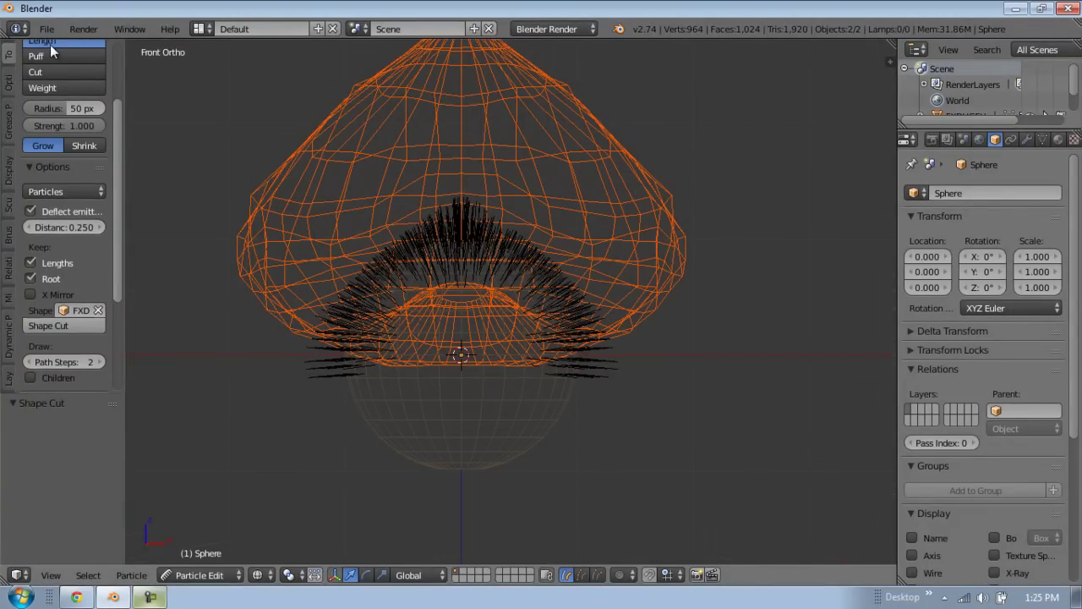
pyautogui.scroll(-3, 410, 252)
pyautogui.moveTo(420, 263)
pyautogui.mouseDown()
pyautogui.moveTo(435, 242)
pyautogui.moveTo(491, 259)
pyautogui.moveTo(524, 297)
pyautogui.moveTo(480, 247)
pyautogui.moveTo(400, 242)
pyautogui.moveTo(380, 290)
pyautogui.moveTo(367, 285)
pyautogui.moveTo(452, 212)
pyautogui.moveTo(542, 321)
pyautogui.mouseUp()
pyautogui.moveTo(542, 321)
pyautogui.mouseDown(button='middle')
pyautogui.moveTo(394, 321)
pyautogui.moveTo(499, 226)
pyautogui.moveTo(392, 323)
pyautogui.moveTo(543, 338)
pyautogui.moveTo(582, 330)
pyautogui.moveTo(451, 330)
pyautogui.moveTo(454, 318)
pyautogui.moveTo(431, 310)
pyautogui.moveTo(387, 310)
pyautogui.moveTo(449, 327)
pyautogui.moveTo(314, 376)
pyautogui.moveTo(517, 385)
pyautogui.moveTo(556, 406)
pyautogui.moveTo(645, 356)
pyautogui.moveTo(408, 359)
pyautogui.moveTo(407, 347)
pyautogui.moveTo(457, 351)
pyautogui.moveTo(468, 372)
pyautogui.mouseUp(button='middle')
pyautogui.press('KP_1')
# Step: Return the haired sphere to Object Mode, hide the tool shelf and deselect everything
pyautogui.click(200, 575)
pyautogui.scroll(2, 582, 330)
pyautogui.press('t')
pyautogui.press('a')
# Step: Examine how the hair fits inside the sculpted shape from the right side, front and in perspective
pyautogui.press('KP_3')
pyautogui.scroll(2, 498, 359)
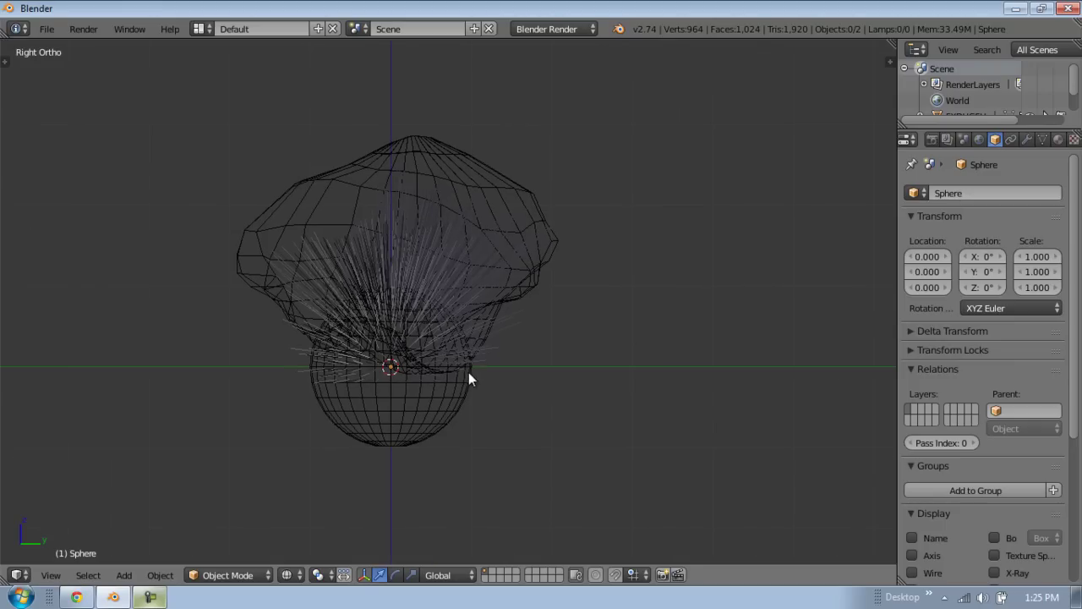
pyautogui.press('KP_1')
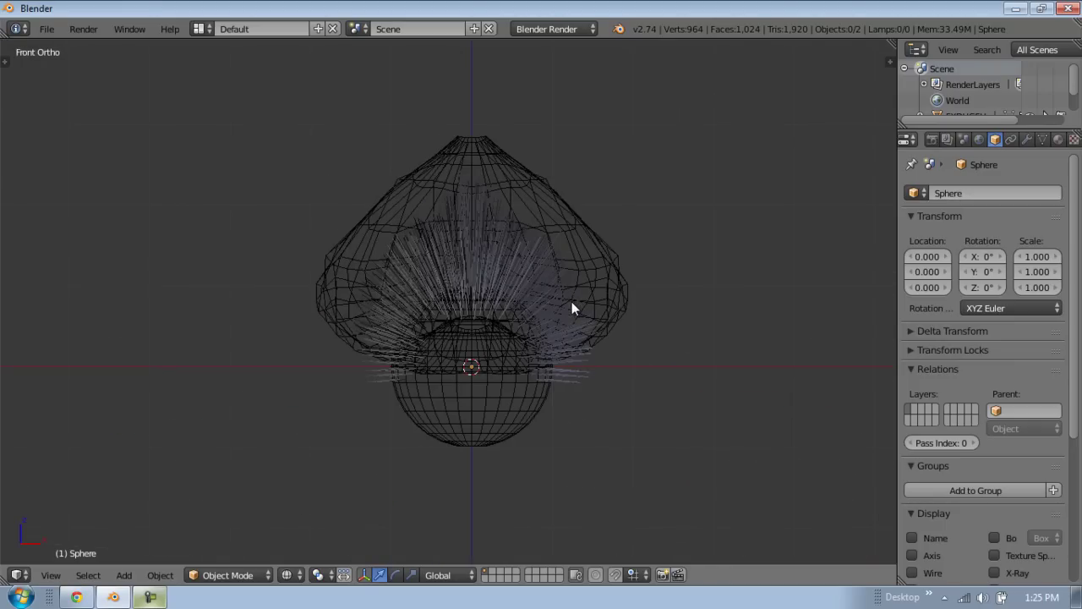
pyautogui.scroll(2, 570, 301)
pyautogui.keyDown('shift'); pyautogui.moveTo(610, 329); pyautogui.dragTo(529, 363, button='middle'); pyautogui.keyUp('shift')
pyautogui.scroll(-2, 482, 356)
pyautogui.moveTo(436, 369); pyautogui.dragTo(474, 368, button='middle')
pyautogui.press('KP_1')
pyautogui.moveTo(395, 335); pyautogui.dragTo(466, 416, button='middle')
pyautogui.press('KP_1')
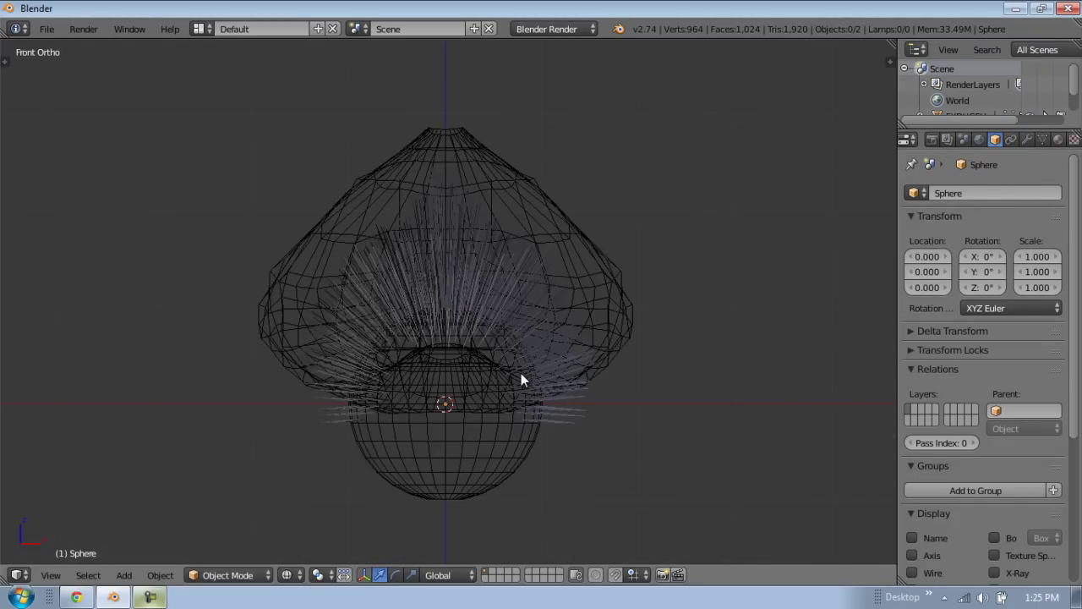
pyautogui.keyDown('shift'); pyautogui.moveTo(670, 439); pyautogui.dragTo(668, 432, button='middle'); pyautogui.keyUp('shift')
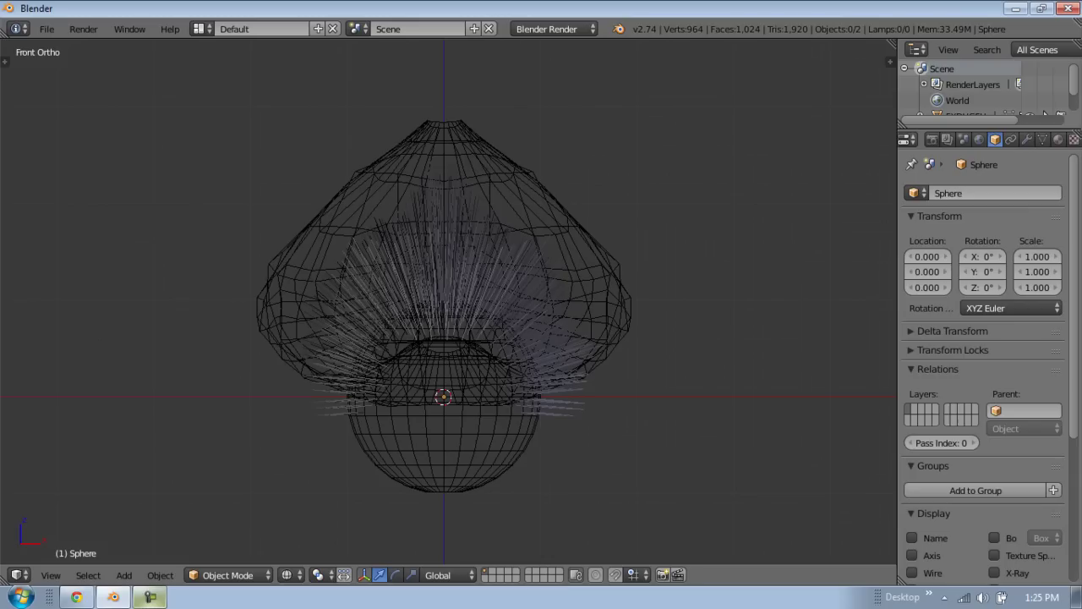